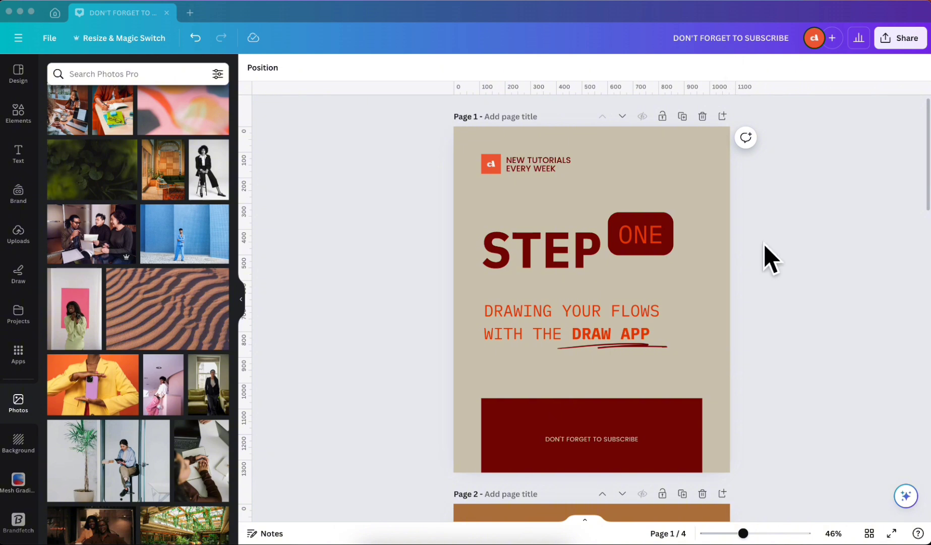
Add a new page after page 1 and set its background colour to white
click(723, 116)
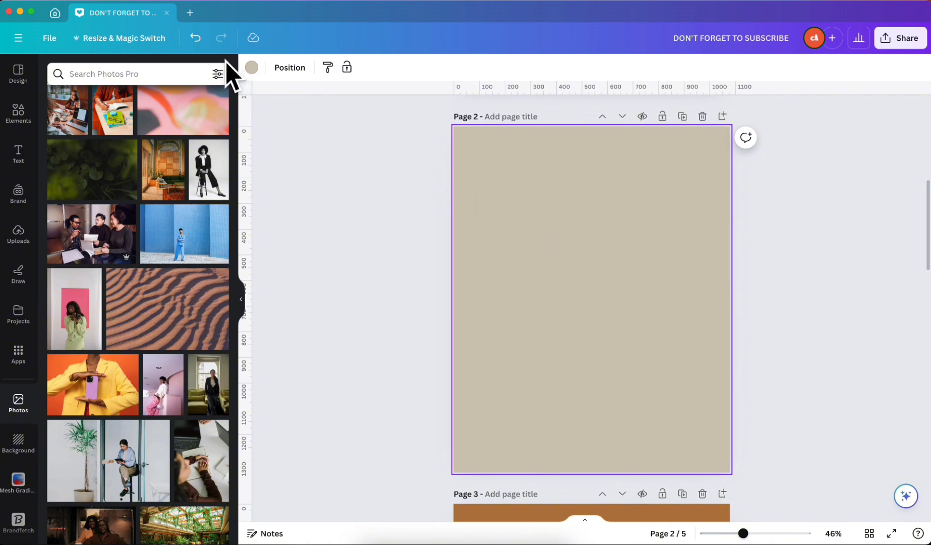
click(252, 67)
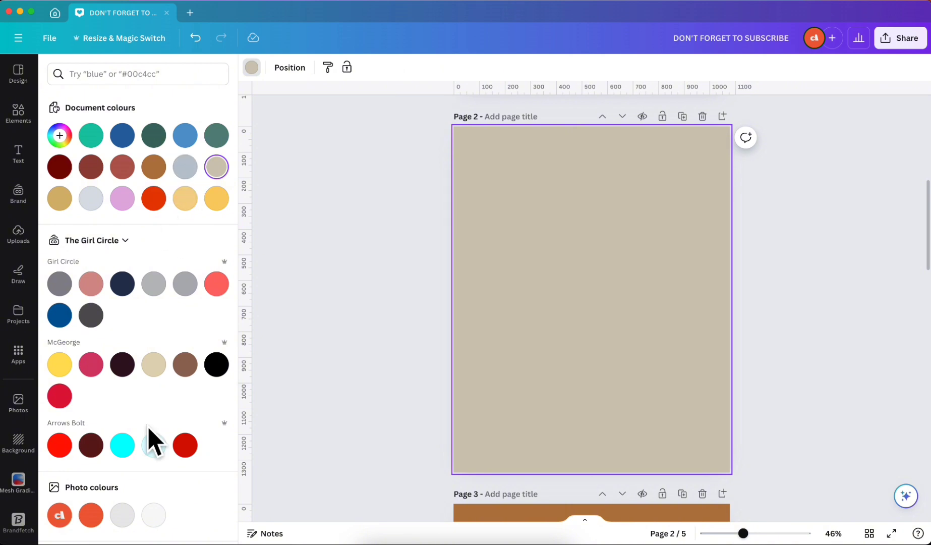
scroll(149, 437, down, 5)
click(213, 390)
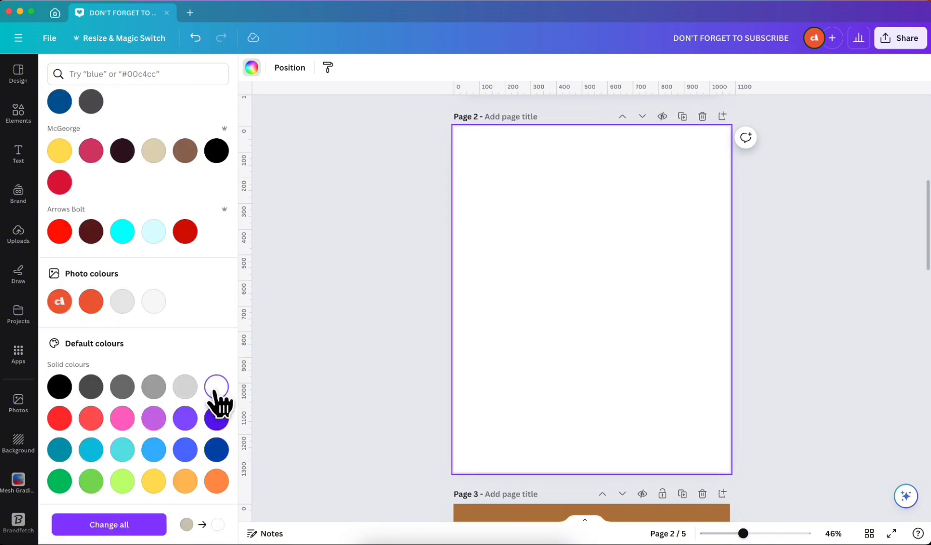
click(355, 340)
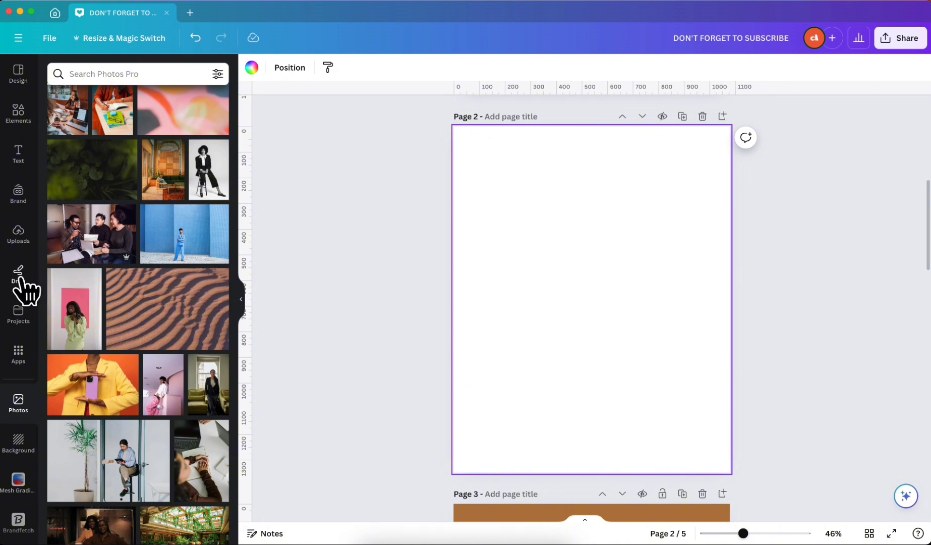
Start drawing with the marker on page 2 and set its colour to the custom bright pink #F103A0
click(18, 272)
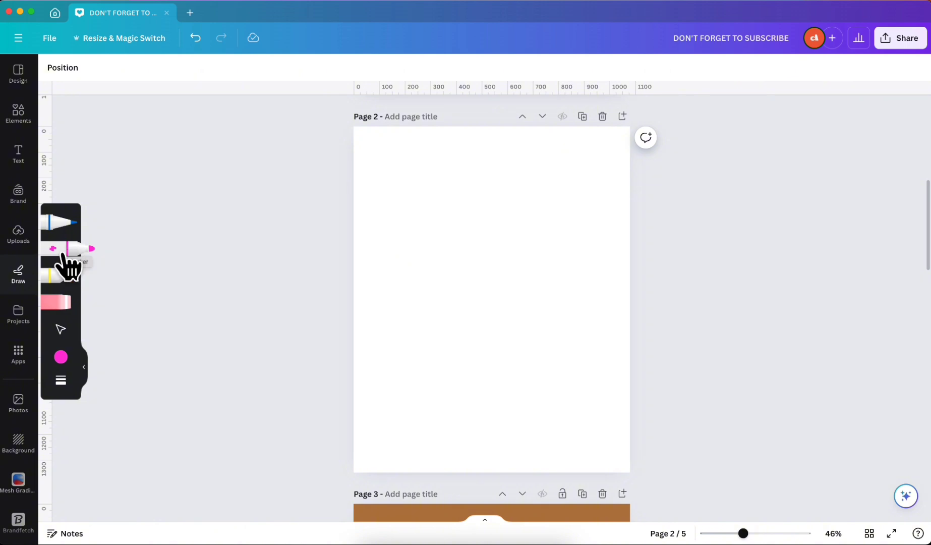
scroll(523, 255, up, 7)
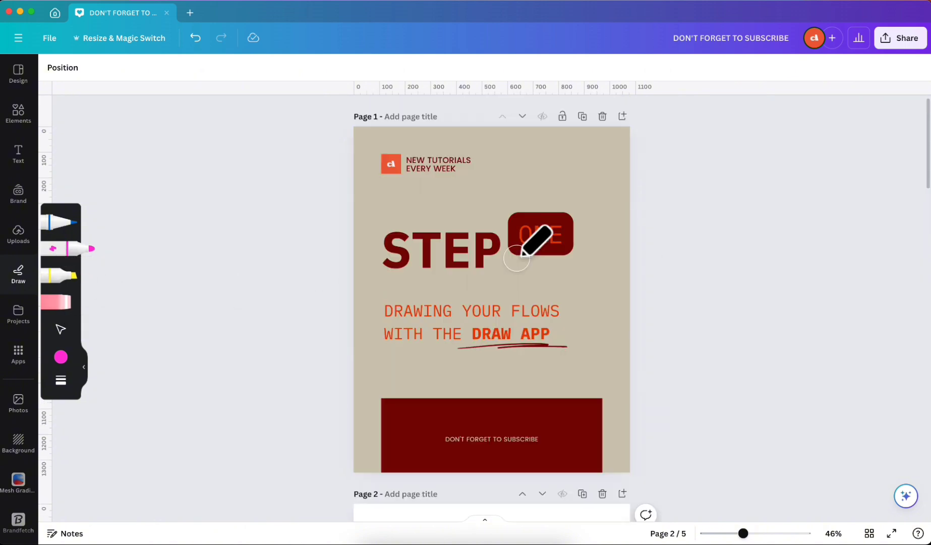
scroll(523, 255, down, 7)
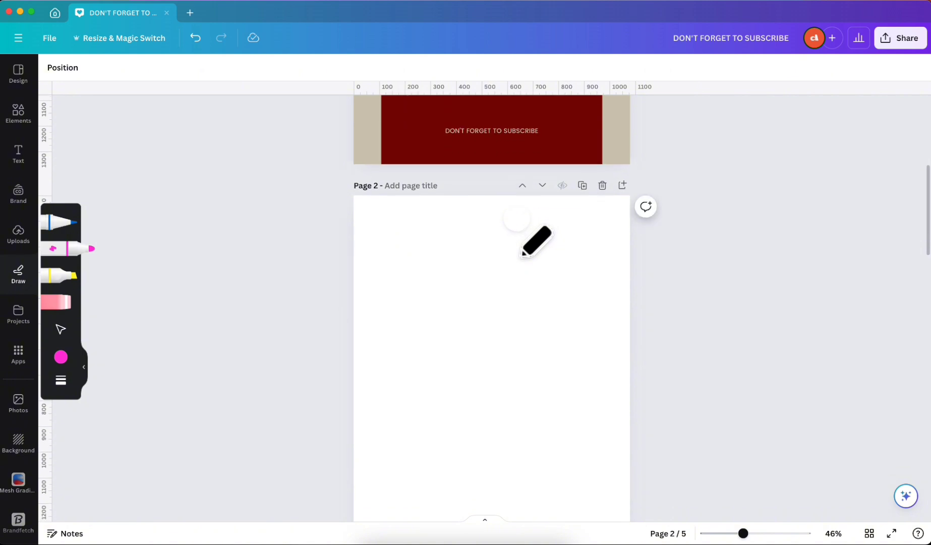
scroll(523, 257, down, 1)
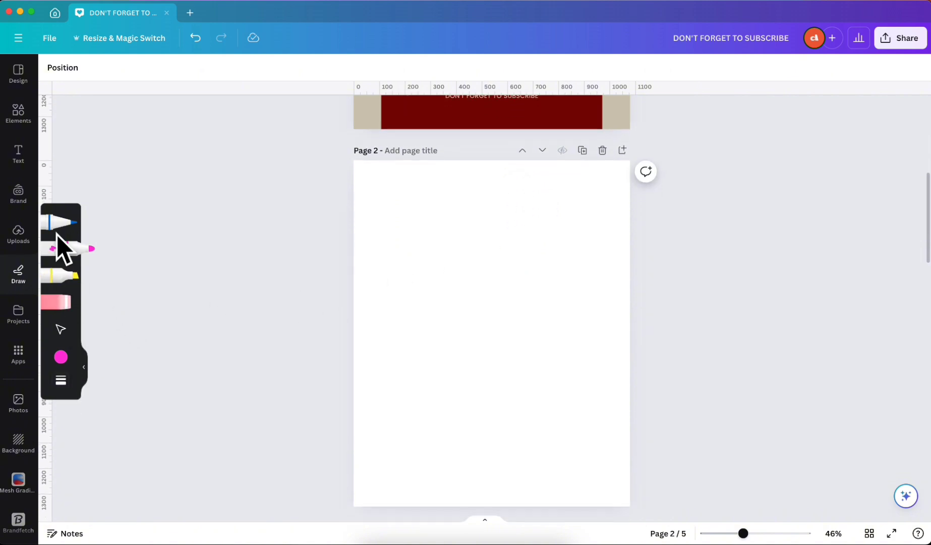
click(61, 357)
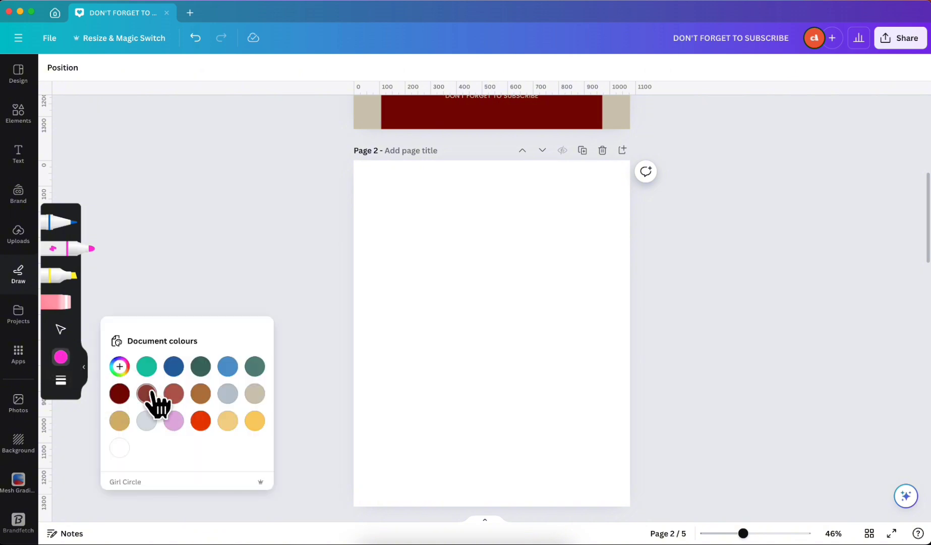
scroll(262, 415, down, 3)
scroll(182, 393, up, 3)
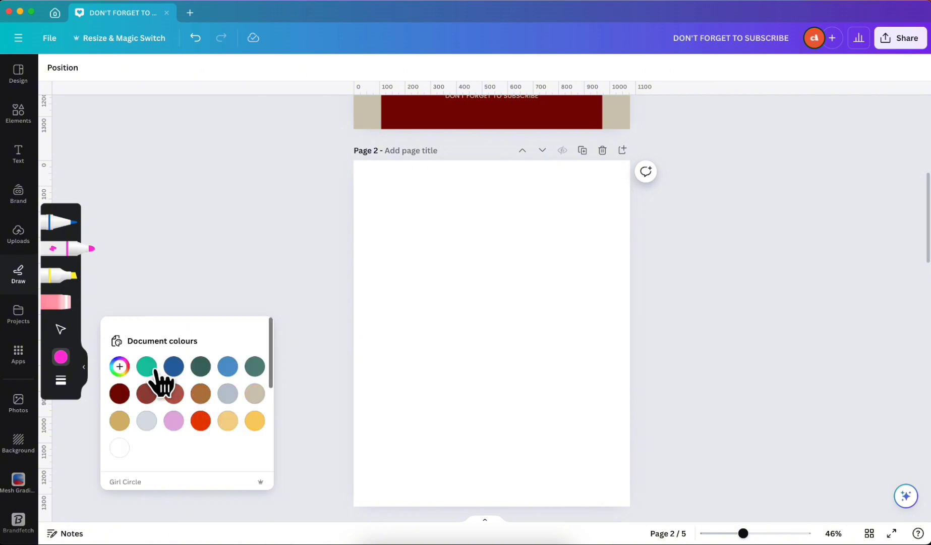
click(120, 367)
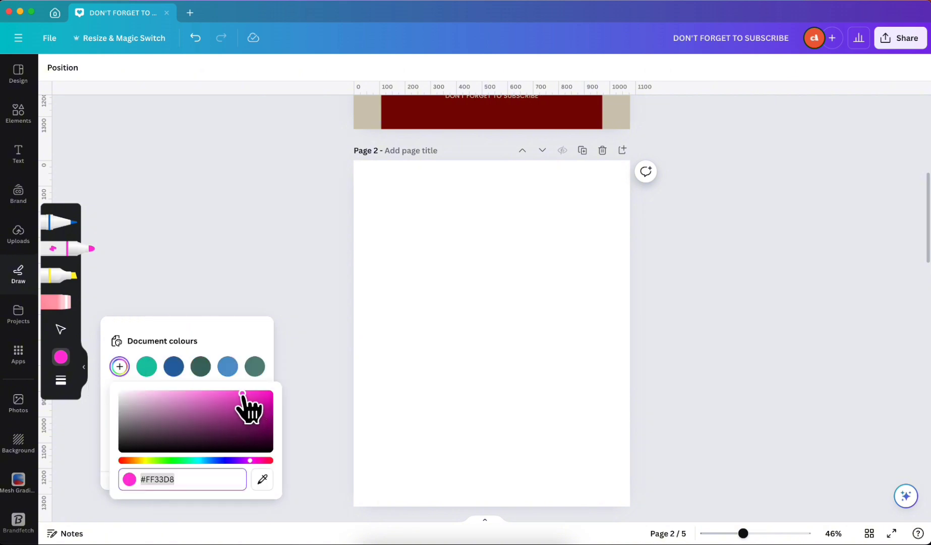
drag(242, 396, 270, 394)
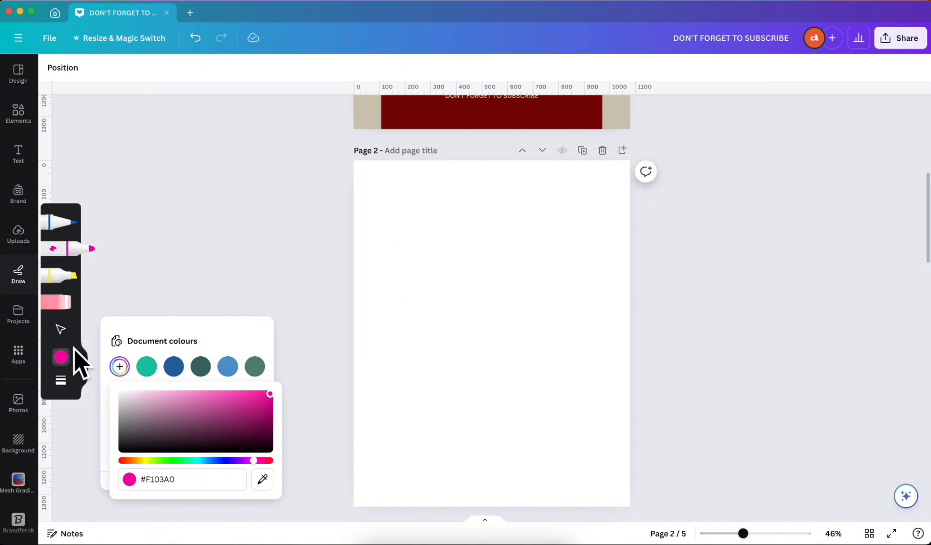
Set the marker's weight and transparency both to 100
click(61, 382)
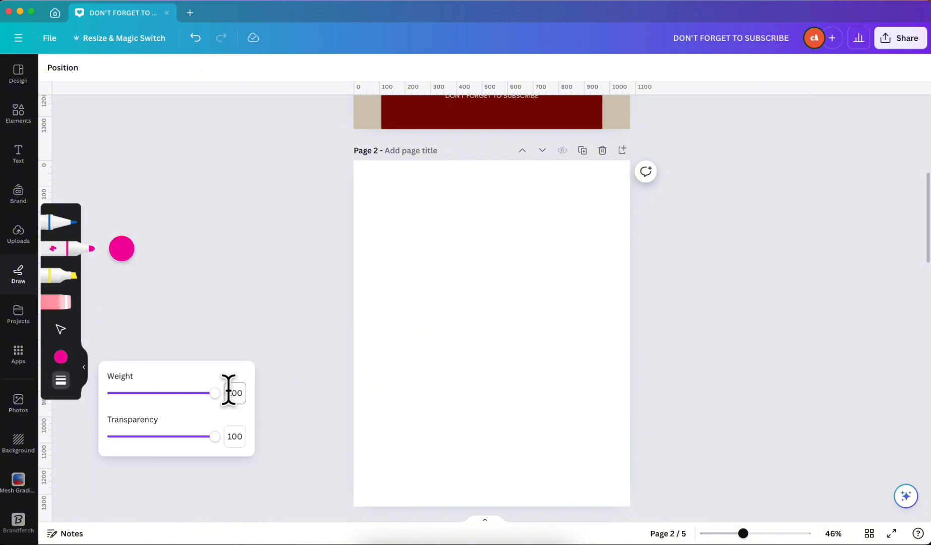
mouse_move(215, 393)
mouse_down()
mouse_move(148, 393)
mouse_move(224, 398)
mouse_up()
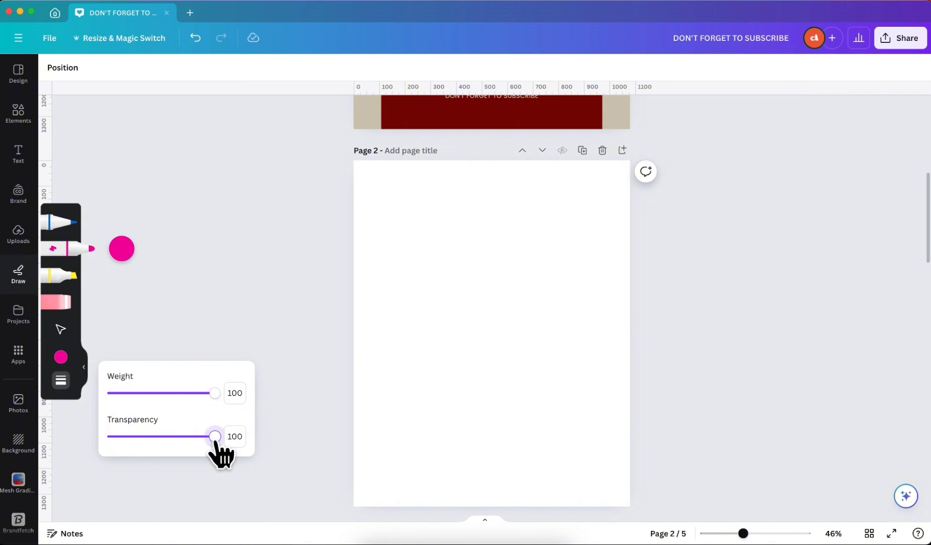
mouse_move(215, 438)
mouse_down()
mouse_move(238, 437)
mouse_move(126, 438)
mouse_move(212, 444)
mouse_move(124, 446)
mouse_move(202, 446)
mouse_move(191, 456)
mouse_move(148, 444)
mouse_move(231, 438)
mouse_move(200, 450)
mouse_move(230, 450)
mouse_up()
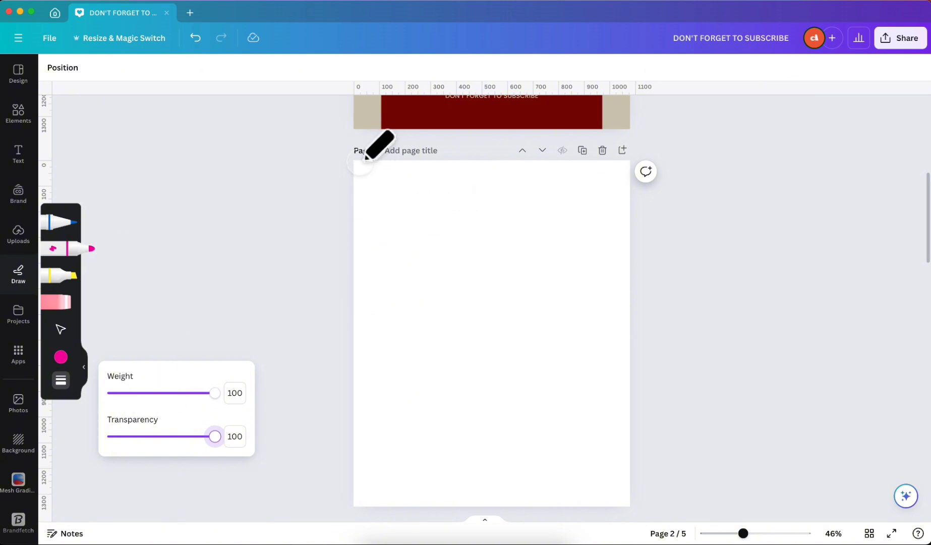
Draw thick, flowing pink bands across page 2, running off its edges and leaving white gaps between them
mouse_move(359, 162)
mouse_down()
mouse_move(532, 232)
mouse_move(563, 276)
mouse_move(566, 299)
mouse_move(556, 312)
mouse_move(508, 322)
mouse_move(456, 312)
mouse_move(355, 267)
mouse_up()
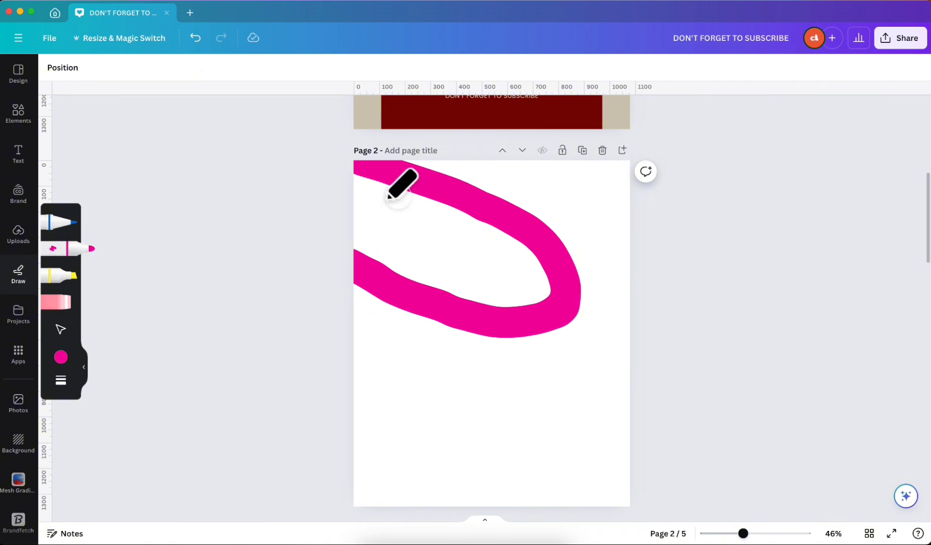
mouse_move(454, 180)
mouse_down()
mouse_move(562, 228)
mouse_move(609, 268)
mouse_move(641, 335)
mouse_move(633, 378)
mouse_move(560, 380)
mouse_move(395, 318)
mouse_move(351, 286)
mouse_move(366, 278)
mouse_move(494, 402)
mouse_move(597, 478)
mouse_move(632, 477)
mouse_move(662, 454)
mouse_move(681, 389)
mouse_move(637, 274)
mouse_move(611, 242)
mouse_move(538, 197)
mouse_move(413, 160)
mouse_up()
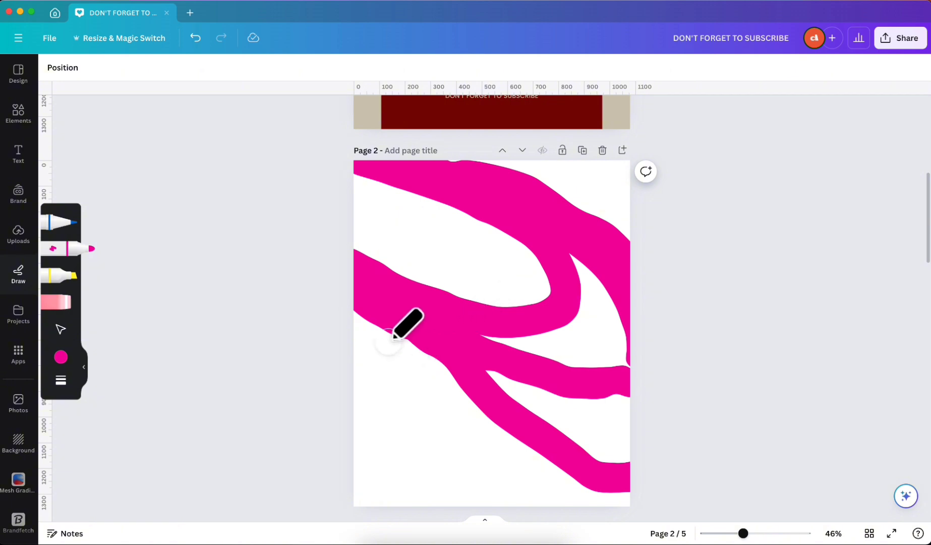
mouse_move(374, 312)
mouse_down()
mouse_move(474, 487)
mouse_move(529, 509)
mouse_move(588, 505)
mouse_move(629, 484)
mouse_move(627, 476)
mouse_up()
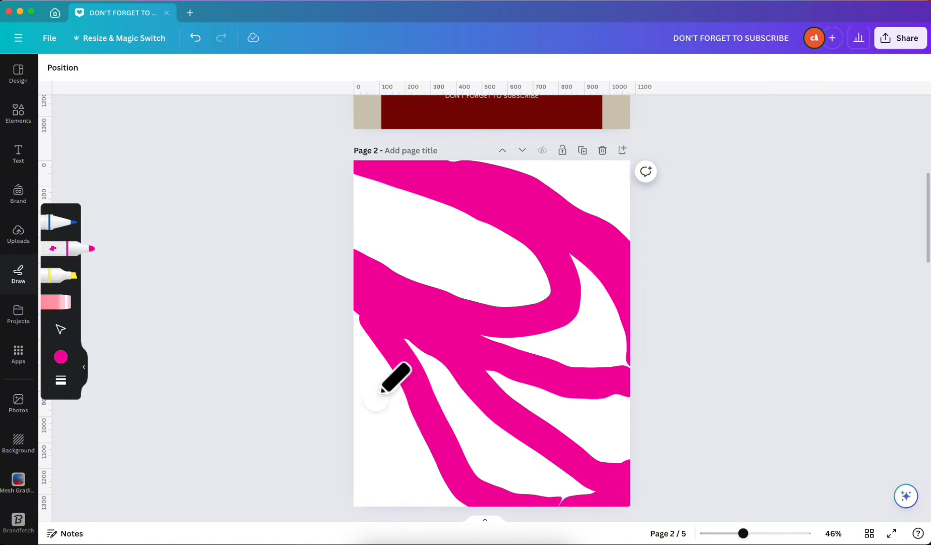
mouse_move(411, 373)
mouse_down()
mouse_move(455, 452)
mouse_move(458, 501)
mouse_move(427, 511)
mouse_move(367, 499)
mouse_move(344, 480)
mouse_move(328, 412)
mouse_move(340, 262)
mouse_up()
scroll(536, 316, down, 1)
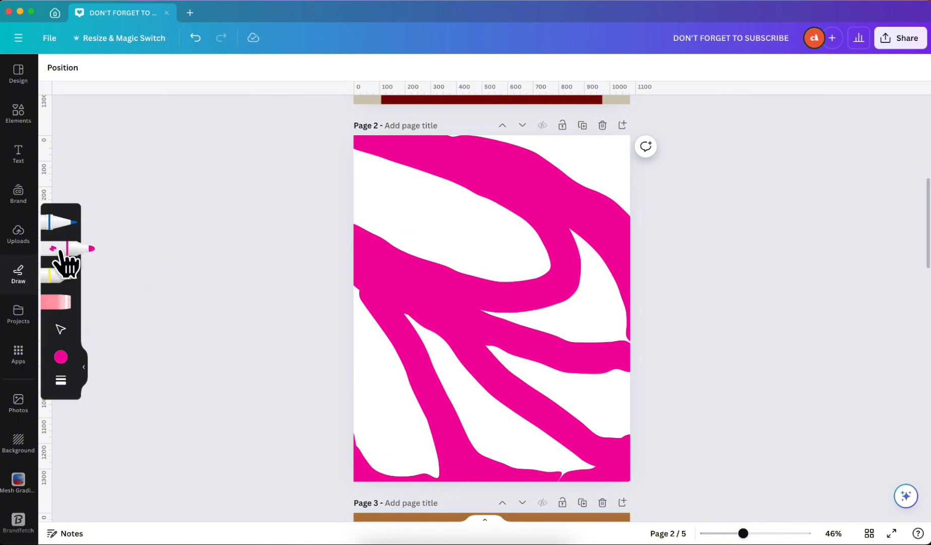
Change the marker colour to violet #5D03F1 and fill the large white gap in the page's upper left
click(61, 357)
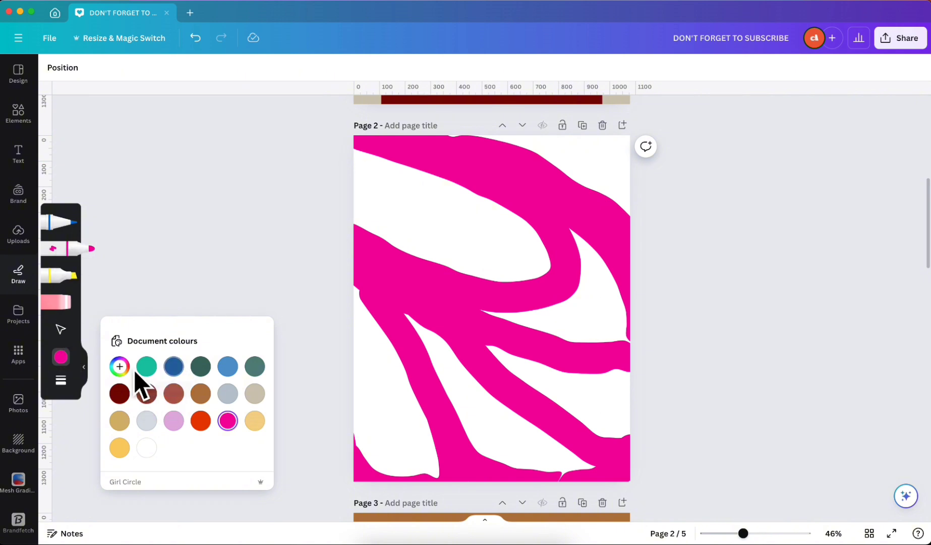
click(120, 367)
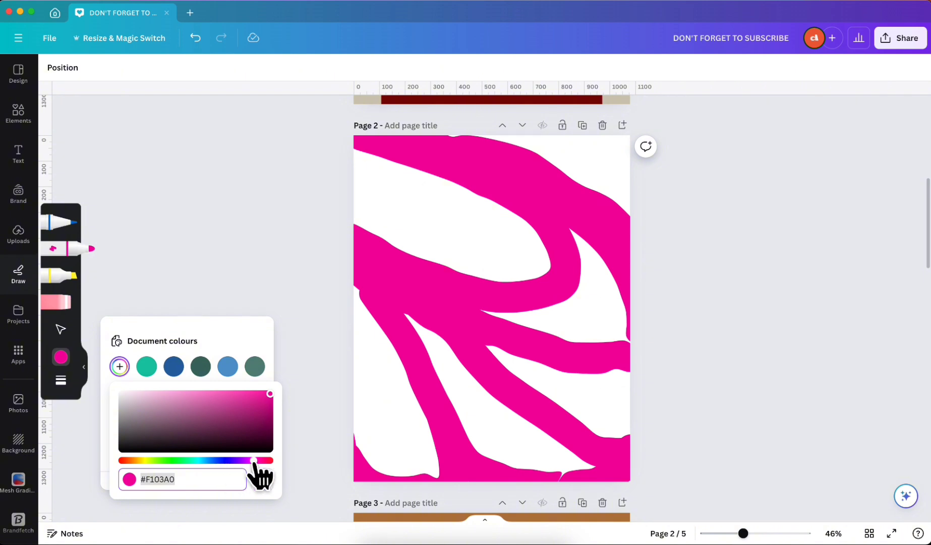
drag(254, 467, 230, 469)
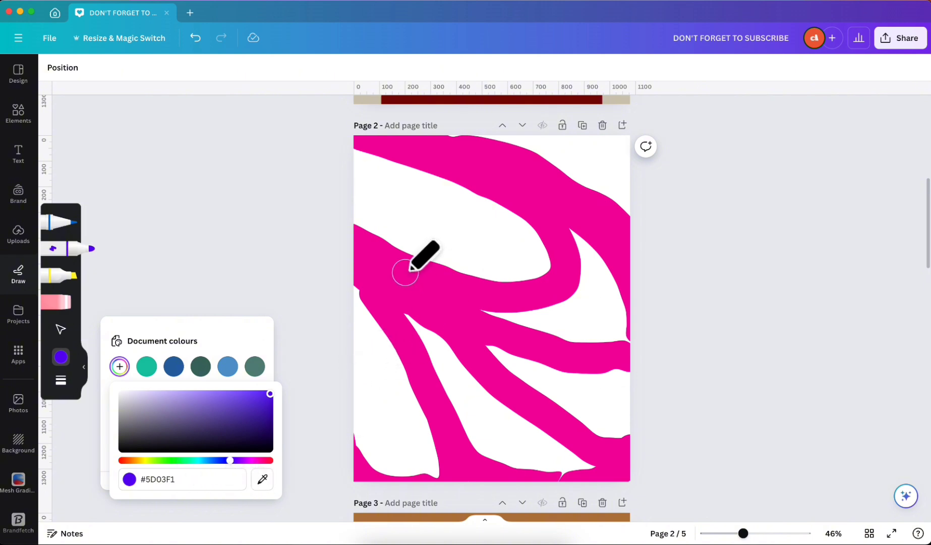
mouse_move(367, 163)
mouse_down()
mouse_move(370, 237)
mouse_move(355, 160)
mouse_move(367, 156)
mouse_move(513, 196)
mouse_move(550, 231)
mouse_move(551, 271)
mouse_move(528, 289)
mouse_move(472, 283)
mouse_move(387, 231)
mouse_move(390, 175)
mouse_move(410, 214)
mouse_move(401, 167)
mouse_move(463, 204)
mouse_move(538, 223)
mouse_move(529, 266)
mouse_move(494, 268)
mouse_move(422, 217)
mouse_move(518, 225)
mouse_move(522, 240)
mouse_move(506, 250)
mouse_move(459, 254)
mouse_up()
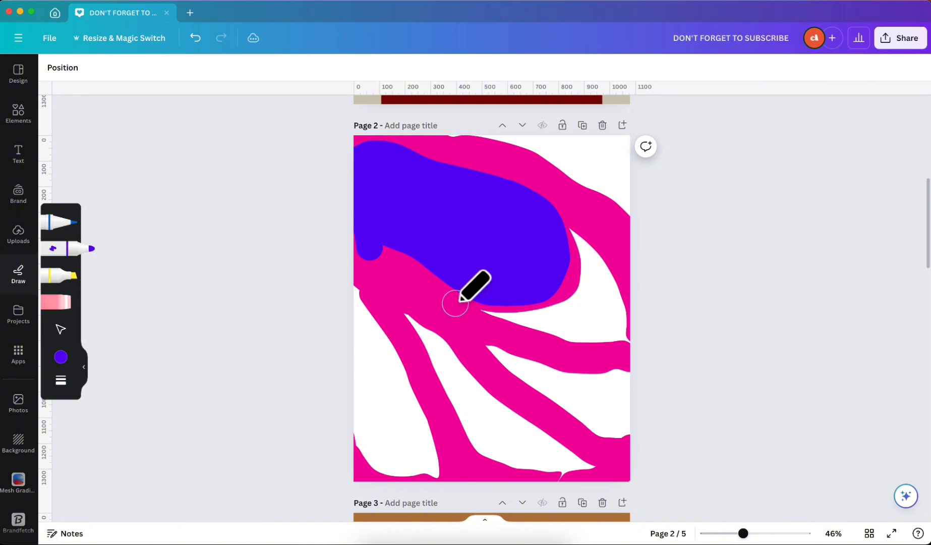
Change the marker colour to turquoise #03F1DC and fill the white gap along the page's right edge, just below the violet shape
scroll(459, 302, down, 3)
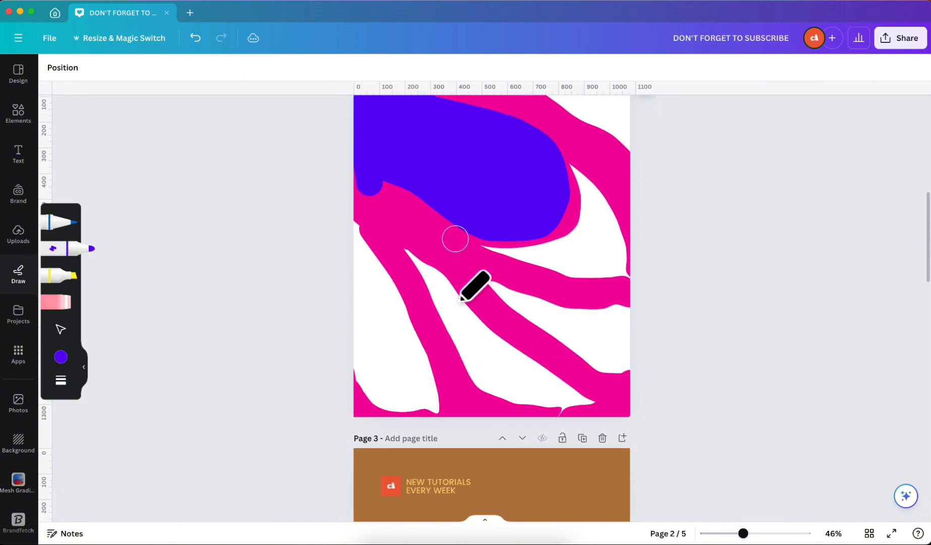
click(61, 356)
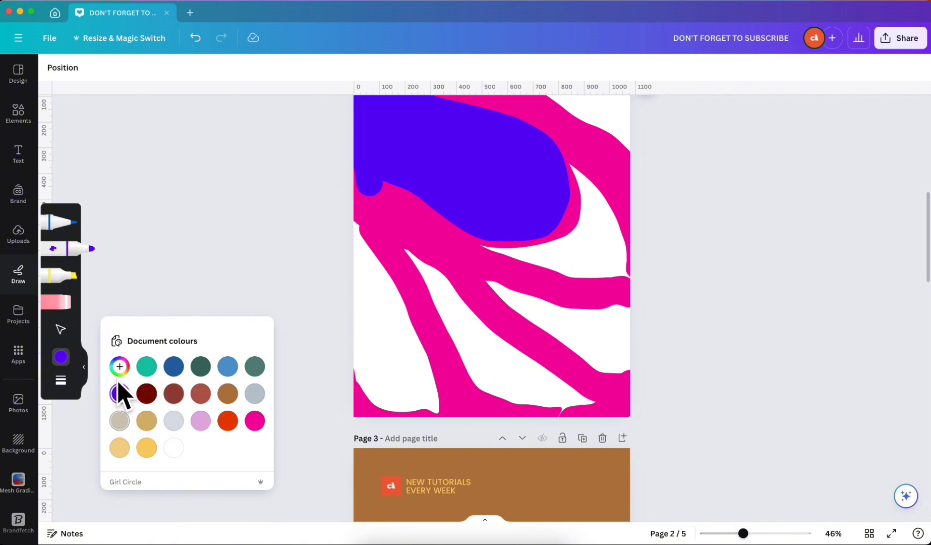
click(120, 394)
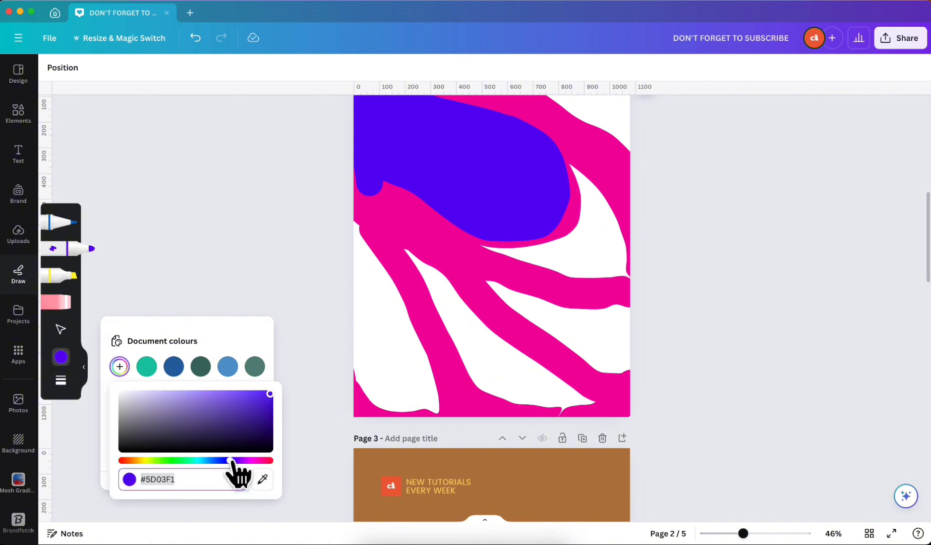
drag(232, 460, 217, 460)
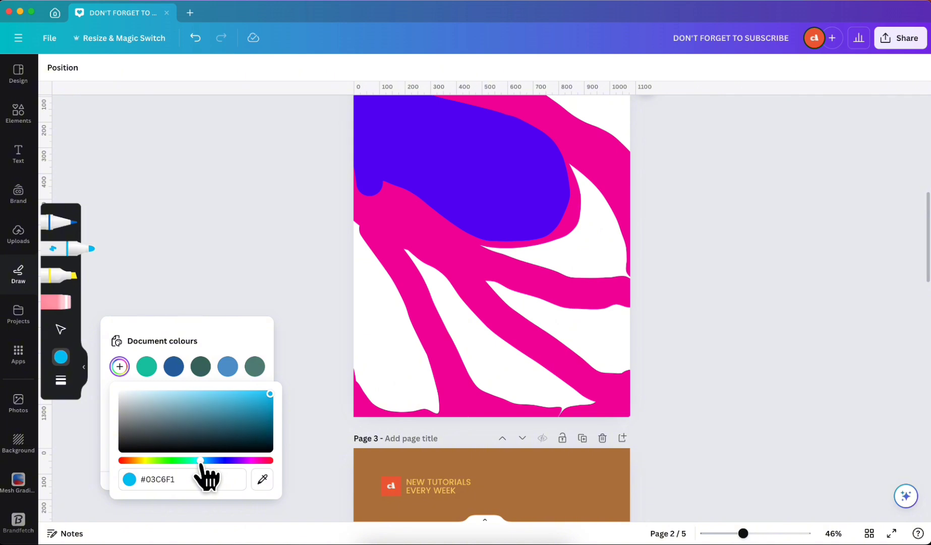
drag(201, 464, 197, 464)
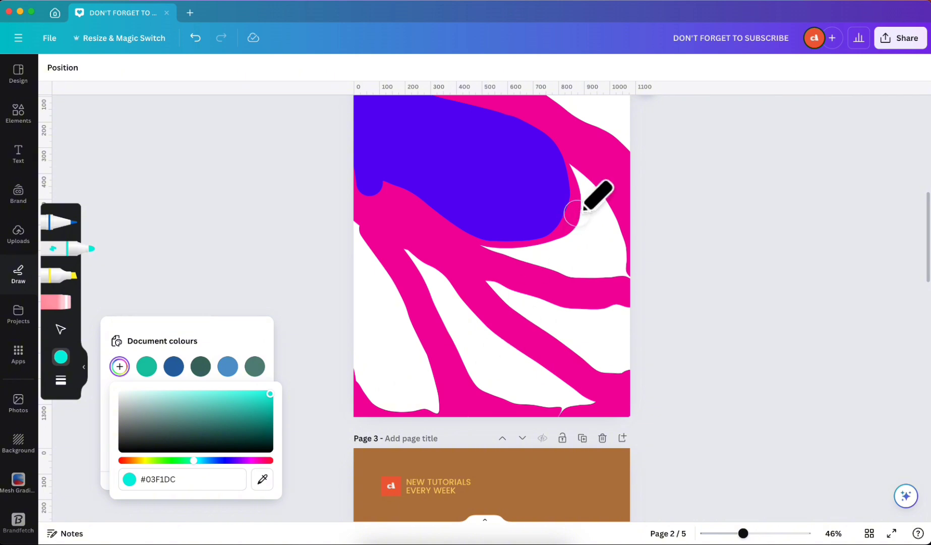
mouse_move(581, 169)
mouse_down()
mouse_move(622, 209)
mouse_move(629, 266)
mouse_move(583, 275)
mouse_move(489, 253)
mouse_move(557, 252)
mouse_move(588, 233)
mouse_move(587, 193)
mouse_move(606, 241)
mouse_move(595, 261)
mouse_move(569, 261)
mouse_up()
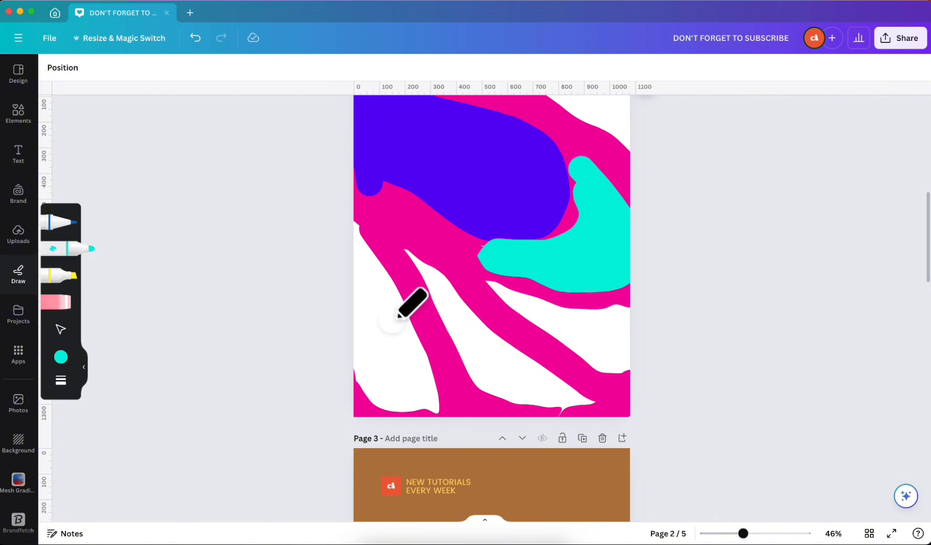
Change the marker colour to yellow-green #DEF103 and fill the white gap below the turquoise shape
click(61, 358)
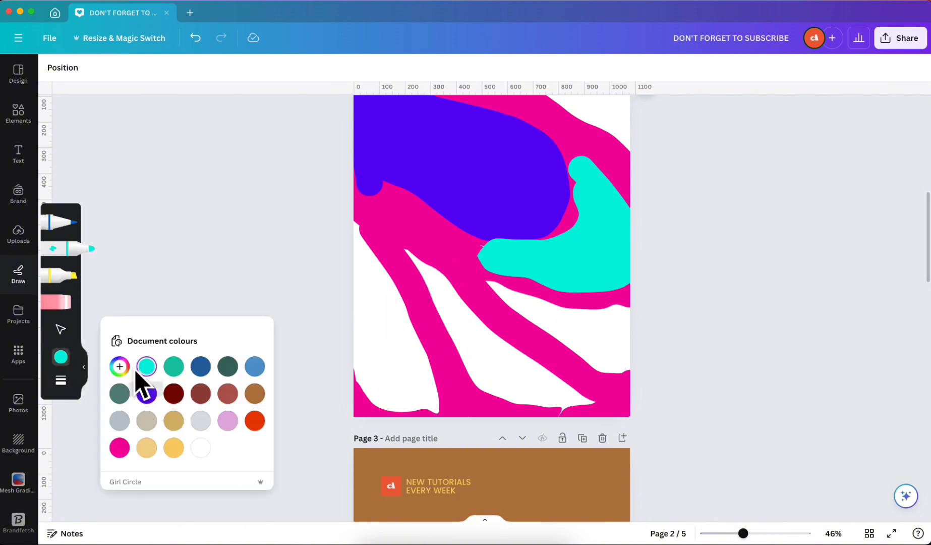
click(120, 366)
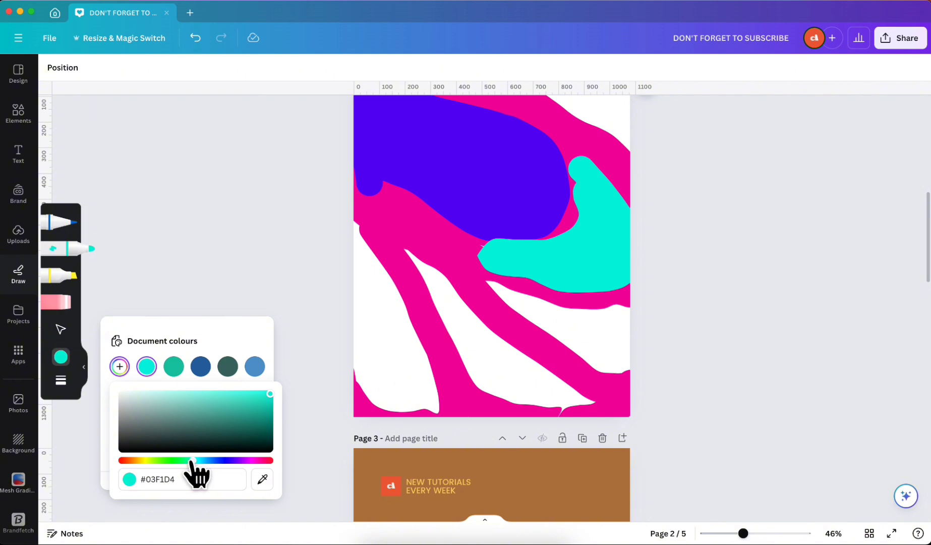
drag(194, 461, 150, 462)
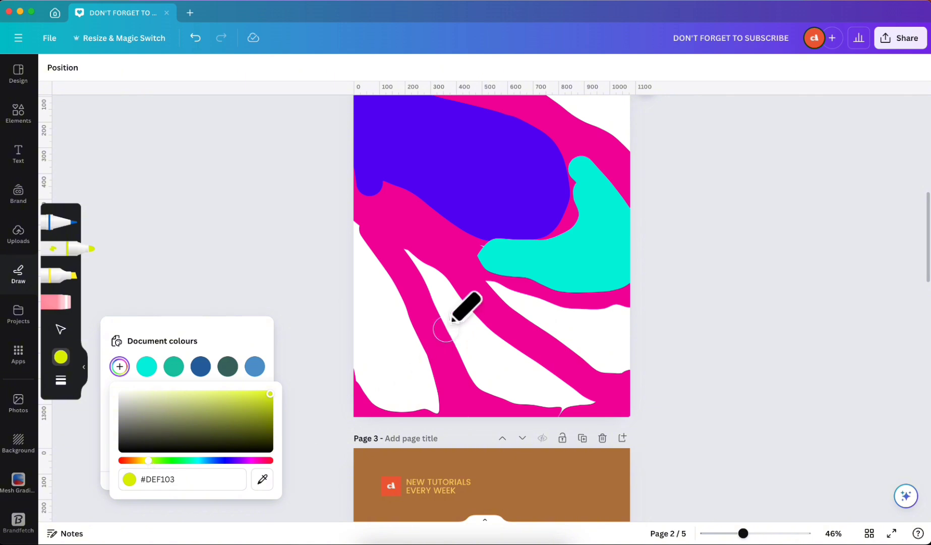
mouse_move(484, 282)
mouse_down()
mouse_move(560, 312)
mouse_move(645, 314)
mouse_move(619, 362)
mouse_move(509, 306)
mouse_move(588, 331)
mouse_move(622, 331)
mouse_move(605, 343)
mouse_up()
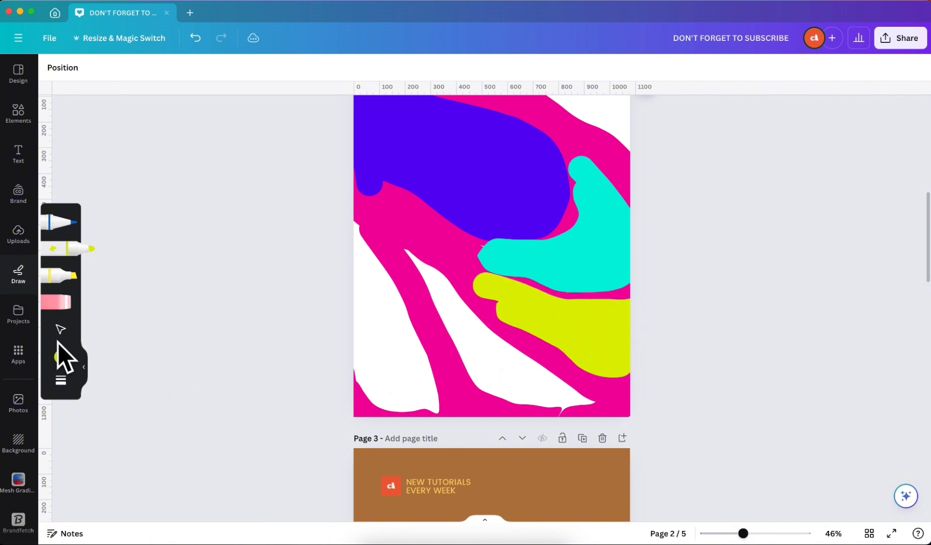
Change the marker colour to green #1DF103 and fill the white gap in the lower middle of the page
click(60, 358)
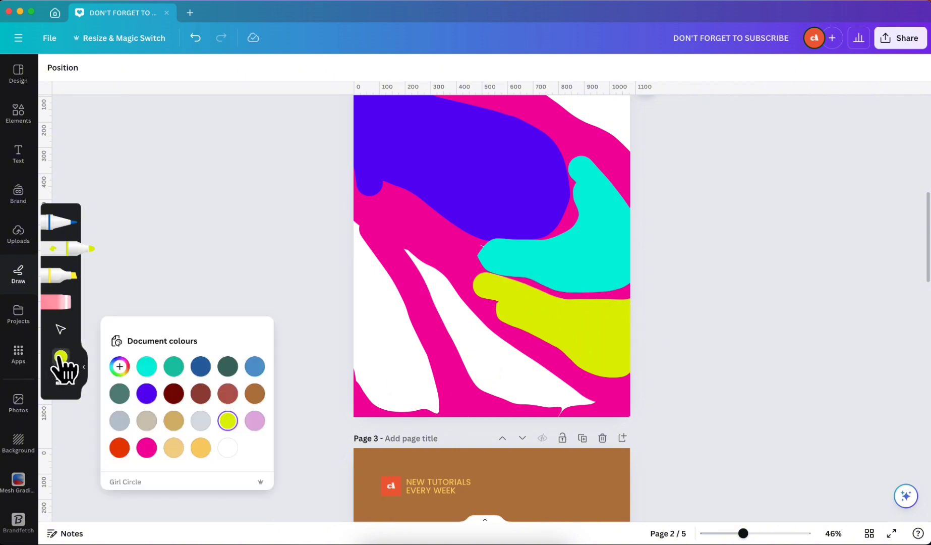
click(120, 366)
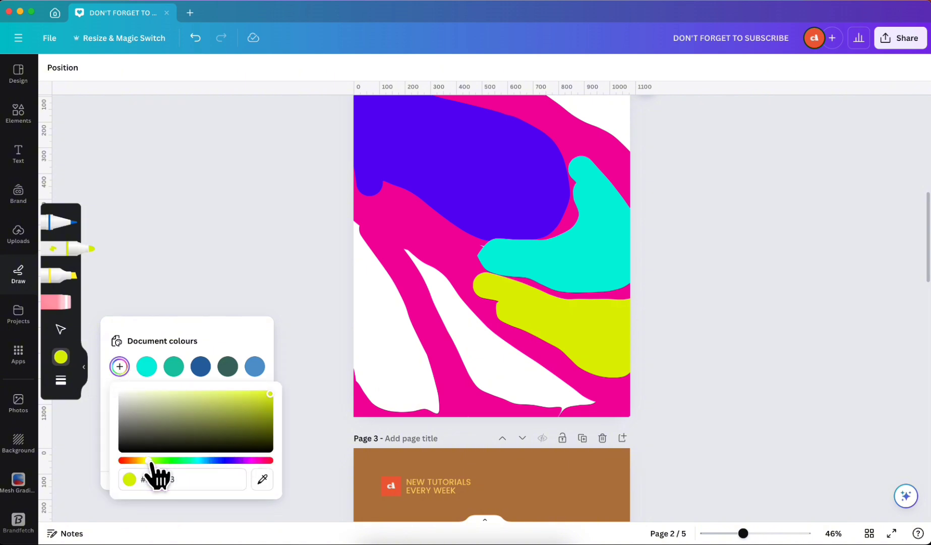
drag(149, 460, 170, 460)
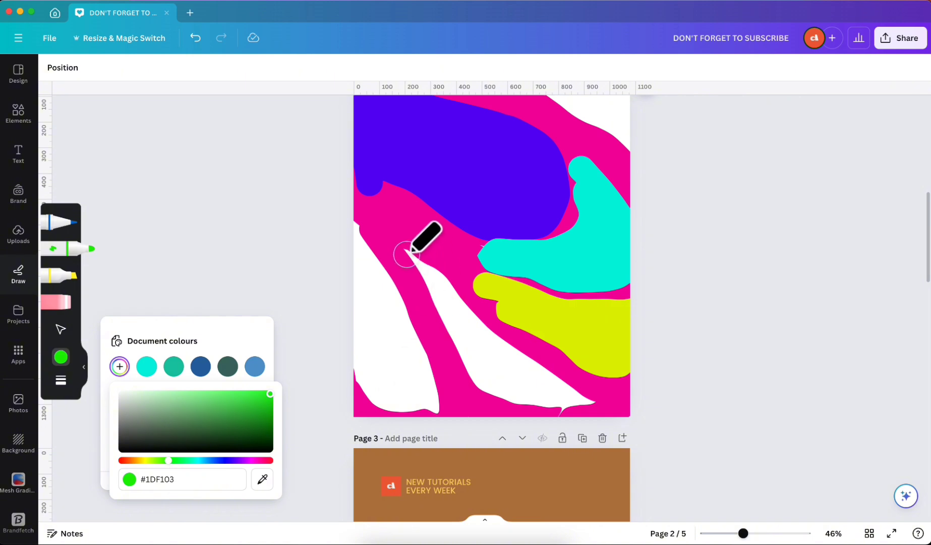
mouse_move(398, 247)
mouse_down()
mouse_move(521, 349)
mouse_move(587, 366)
mouse_move(598, 407)
mouse_move(542, 390)
mouse_move(540, 380)
mouse_move(593, 395)
mouse_move(475, 349)
mouse_move(464, 312)
mouse_move(419, 263)
mouse_move(414, 272)
mouse_move(455, 324)
mouse_move(479, 379)
mouse_move(532, 405)
mouse_up()
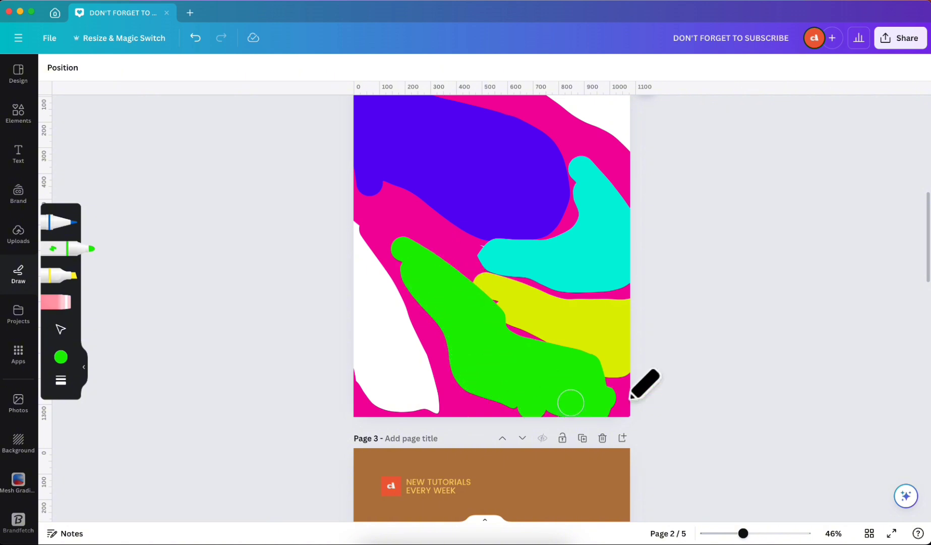
Change the marker colour to cyan #03F1F1 and fill the white gap in the page's lower left
click(62, 357)
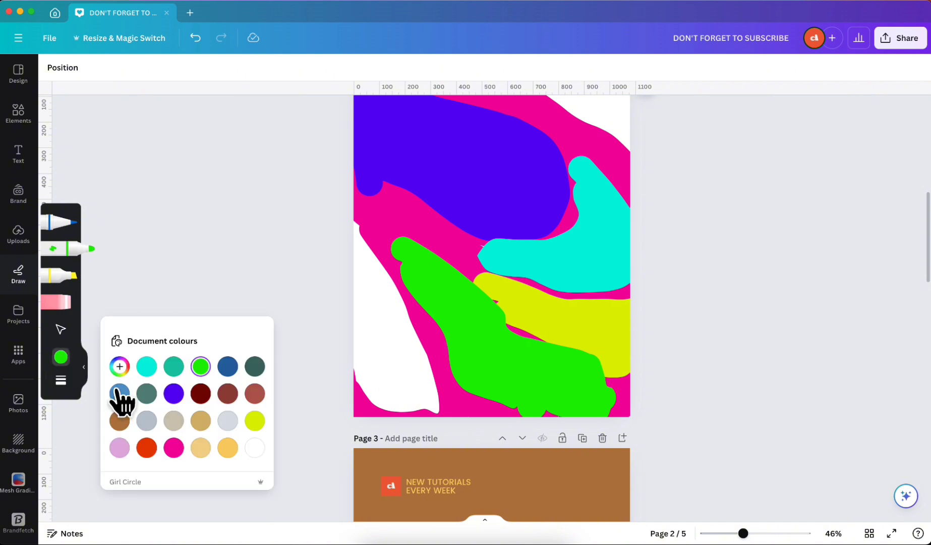
click(119, 366)
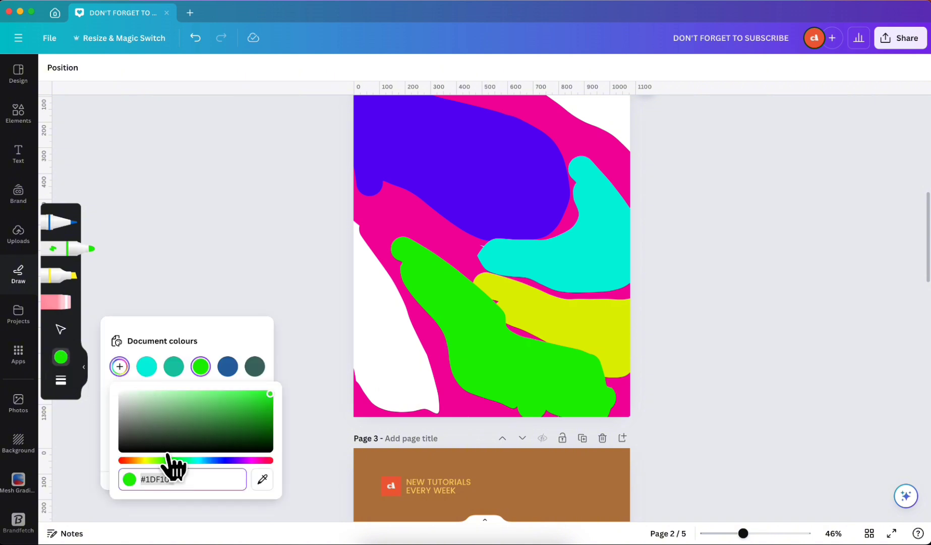
mouse_move(170, 460)
mouse_down()
mouse_move(121, 460)
mouse_move(196, 460)
mouse_up()
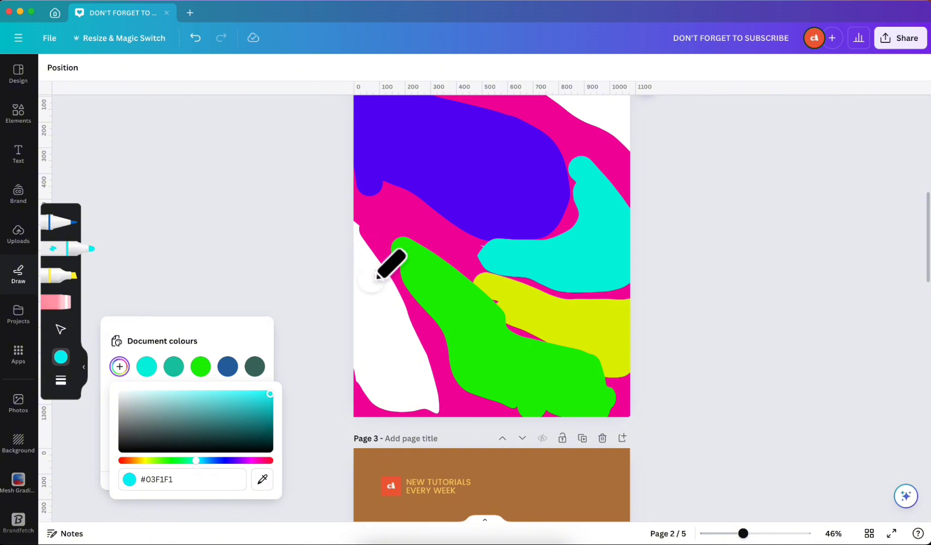
click(354, 245)
mouse_move(365, 249)
mouse_down()
mouse_move(429, 371)
mouse_move(431, 408)
mouse_move(358, 367)
mouse_move(363, 375)
mouse_move(386, 391)
mouse_move(383, 383)
mouse_move(407, 383)
mouse_move(407, 366)
mouse_move(345, 251)
mouse_move(406, 375)
mouse_move(345, 323)
mouse_move(363, 395)
mouse_move(400, 395)
mouse_up()
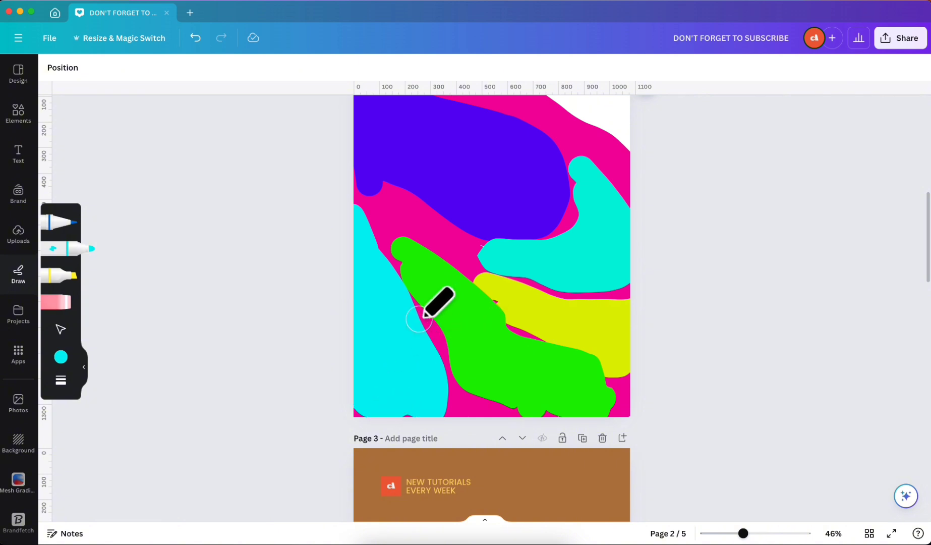
Change the marker colour to pale pink #FFE9ED and fill the white gap in the page's upper right corner
scroll(602, 245, up, 3)
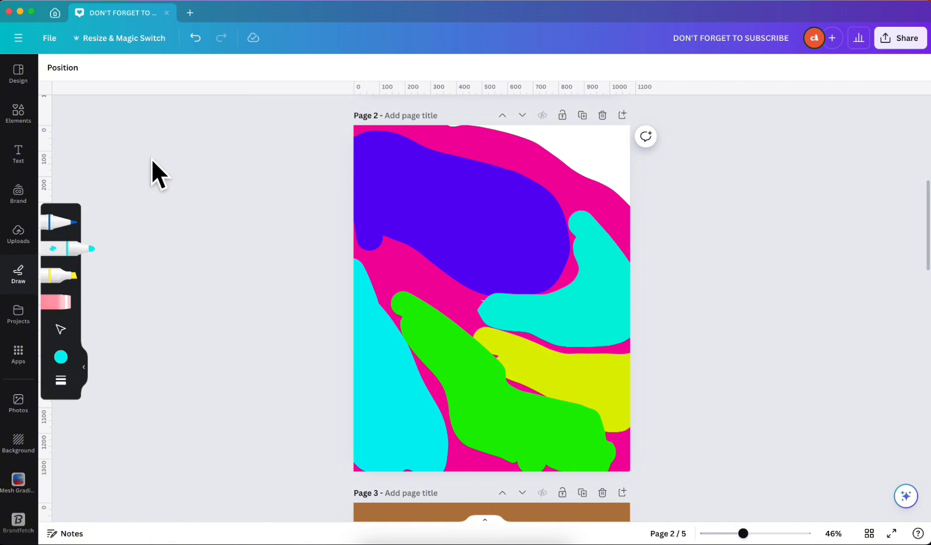
click(56, 354)
click(120, 366)
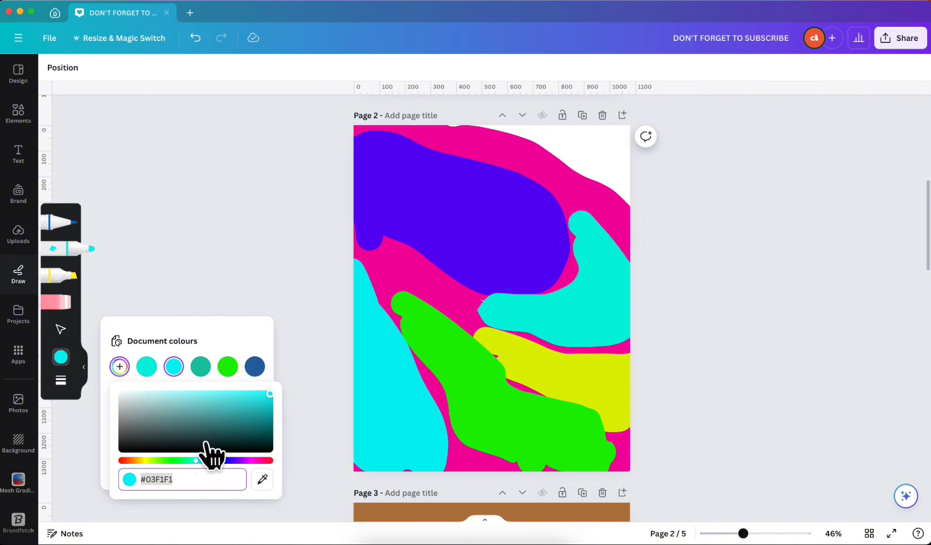
drag(197, 460, 263, 471)
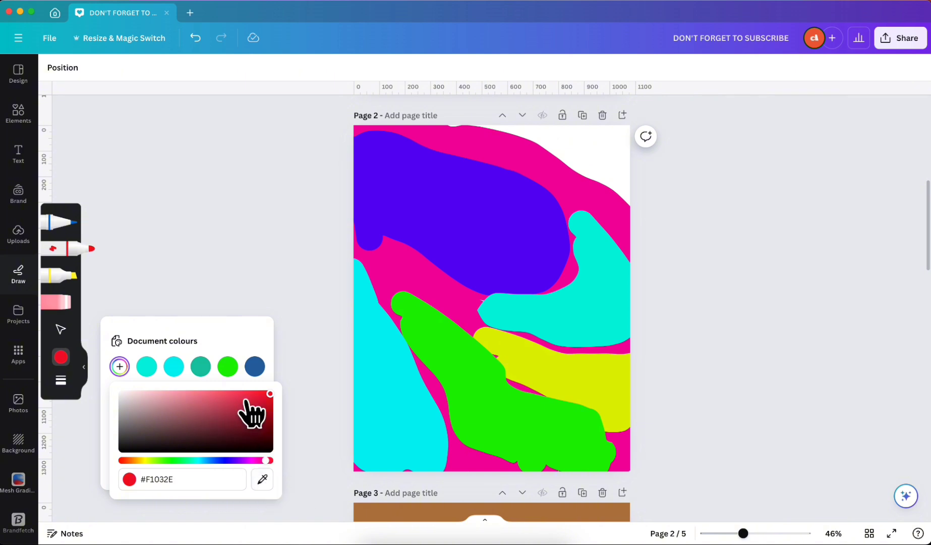
drag(249, 410, 224, 395)
drag(153, 388, 133, 386)
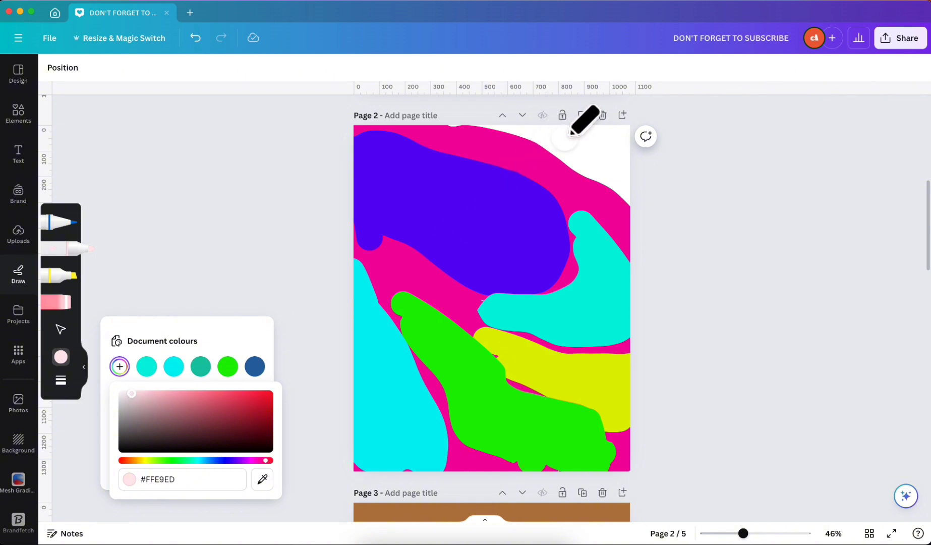
mouse_move(560, 134)
mouse_down()
mouse_move(638, 188)
mouse_move(553, 141)
mouse_move(466, 122)
mouse_up()
mouse_move(590, 119)
mouse_down()
mouse_move(628, 129)
mouse_move(646, 158)
mouse_move(605, 168)
mouse_move(577, 137)
mouse_move(557, 131)
mouse_up()
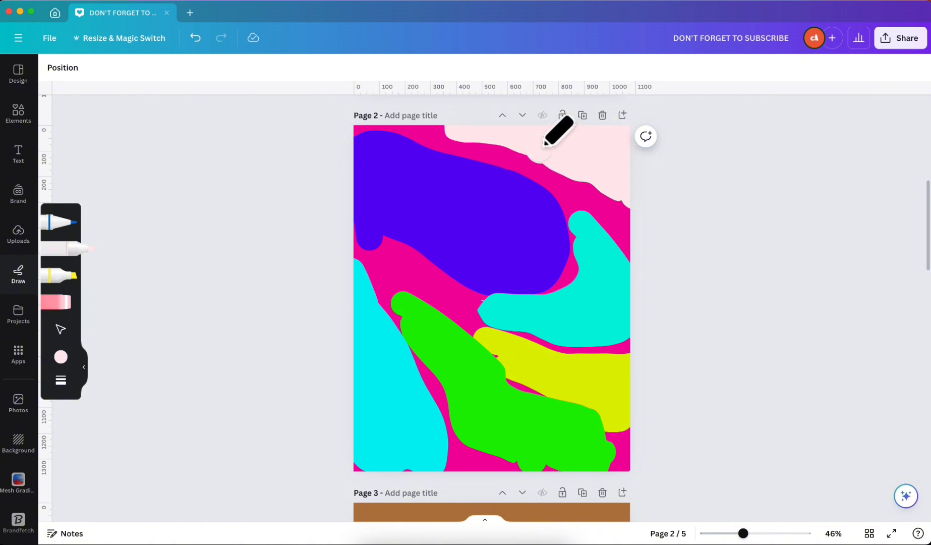
Send the pale pink shape in the page's upper right corner to the back, behind the pink bands
click(61, 329)
click(587, 161)
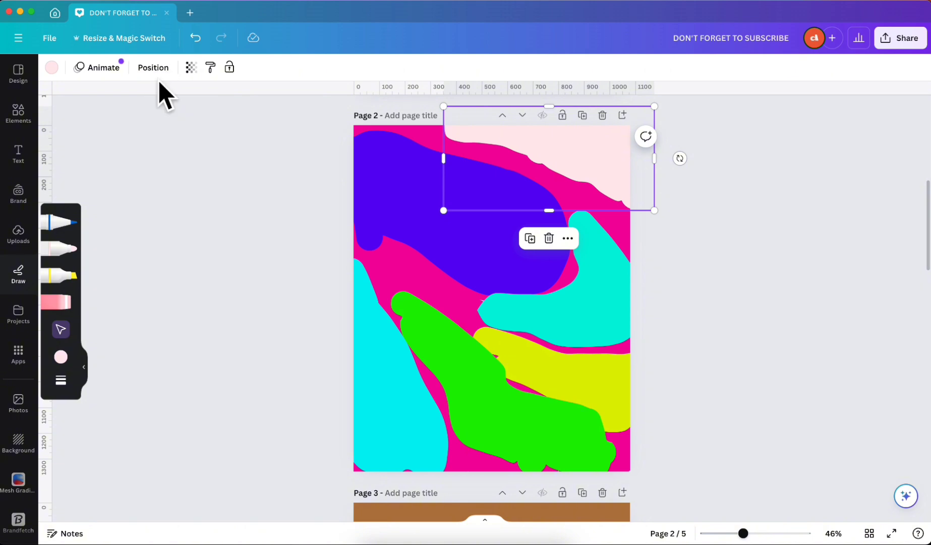
click(153, 67)
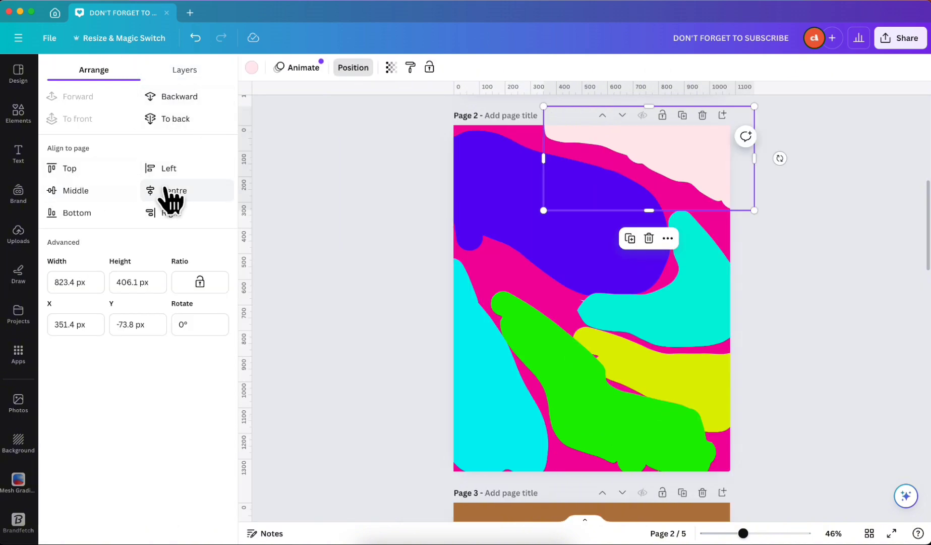
click(183, 121)
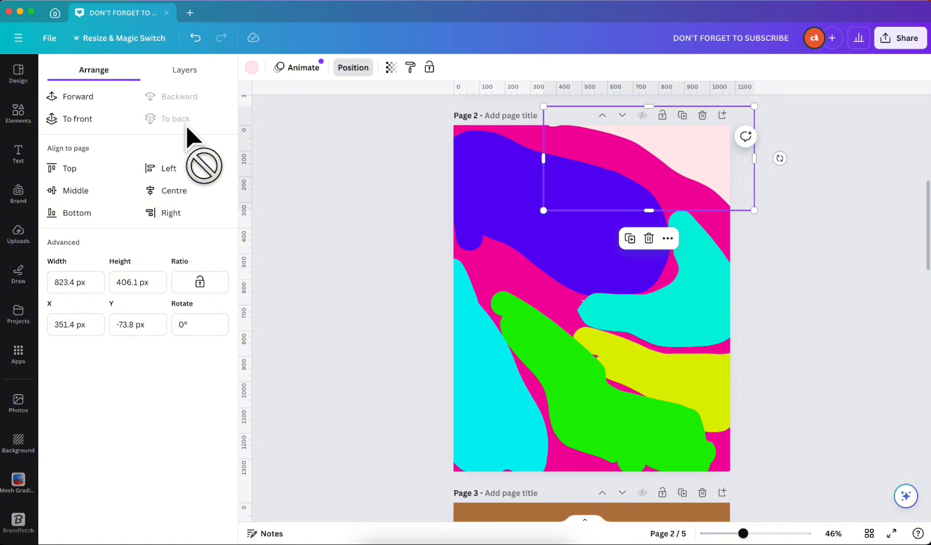
Send the turquoise shape along the right edge and the cyan shape in the lower left to the back
click(720, 290)
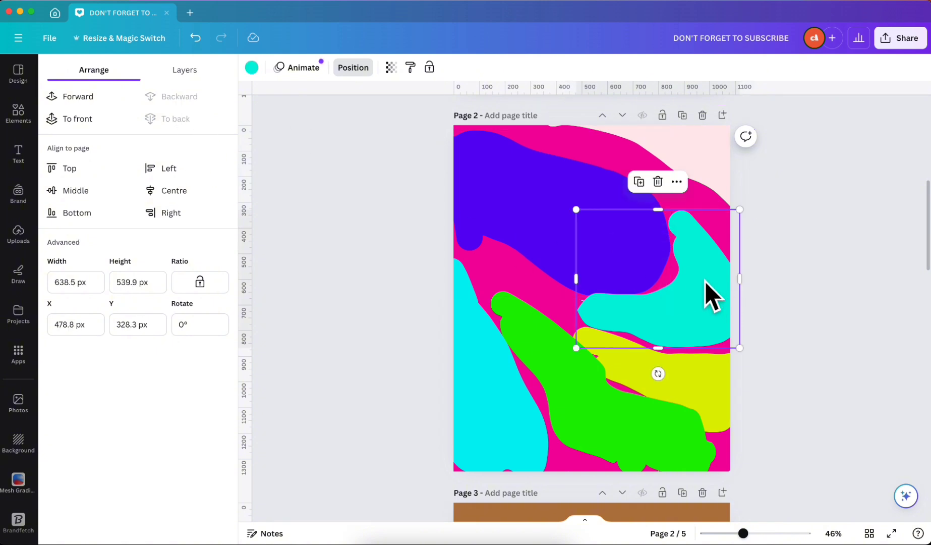
click(169, 121)
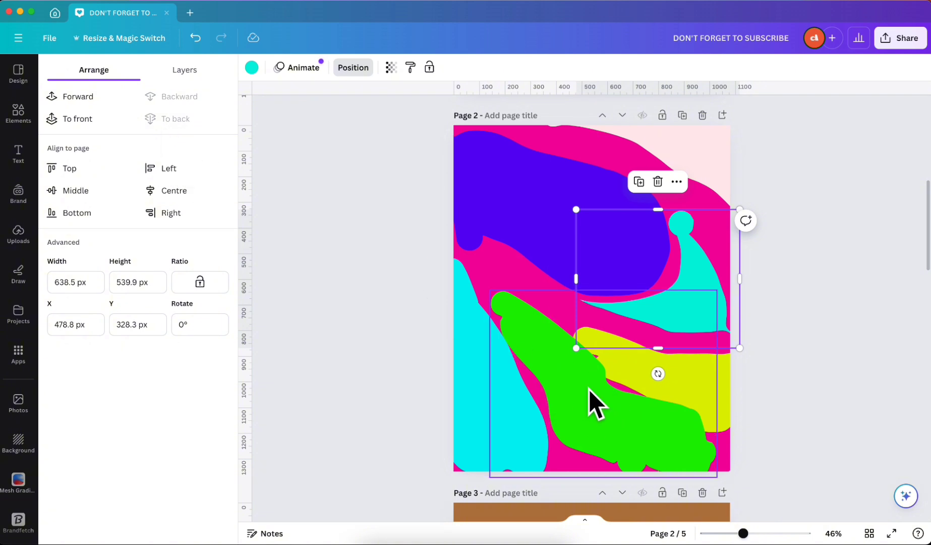
click(503, 418)
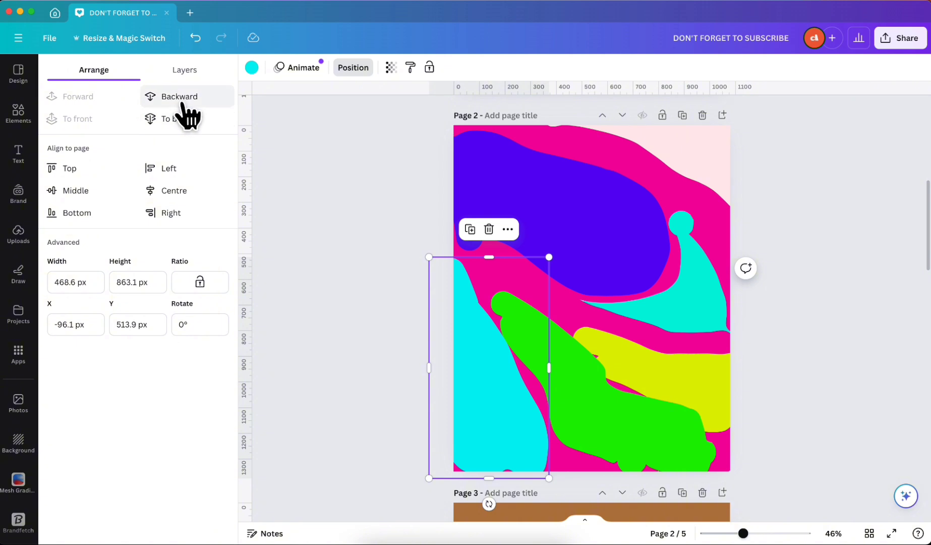
click(188, 118)
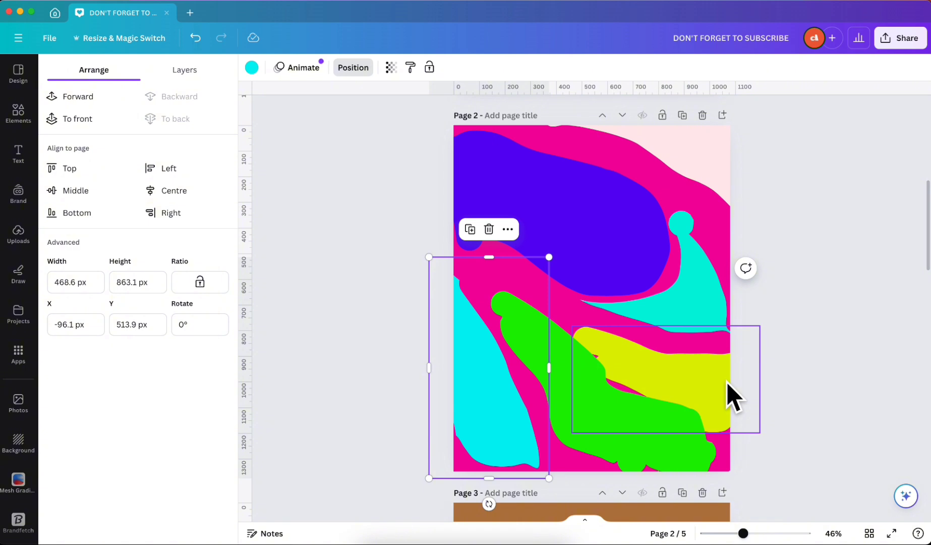
click(645, 434)
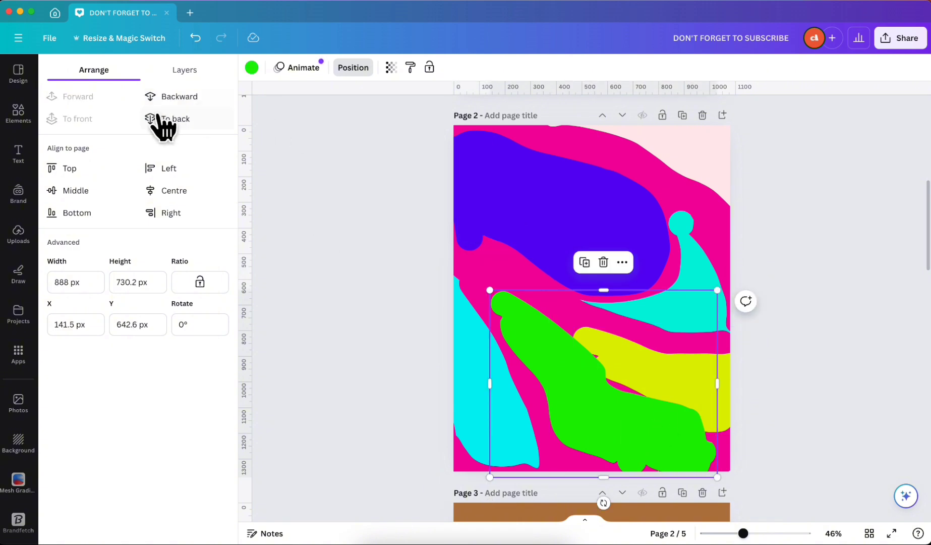
click(176, 120)
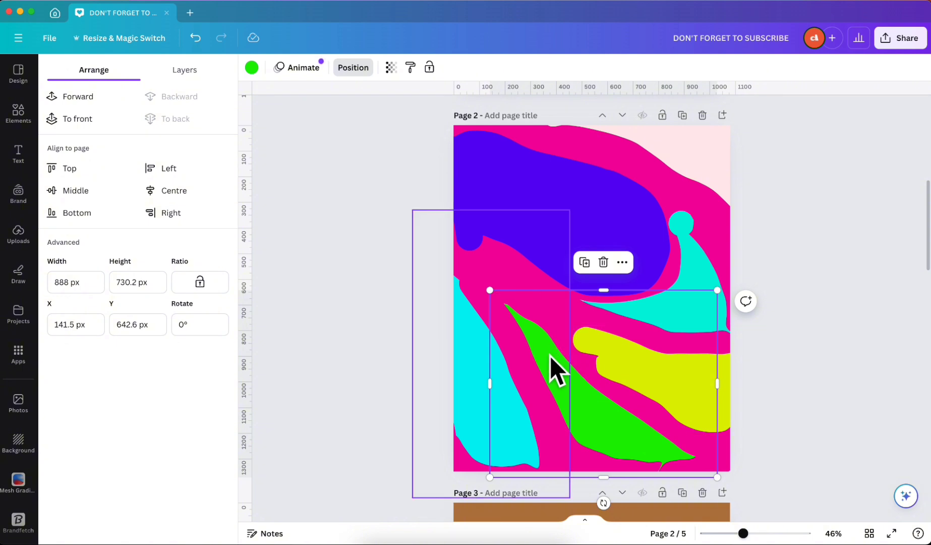
key(super+z)
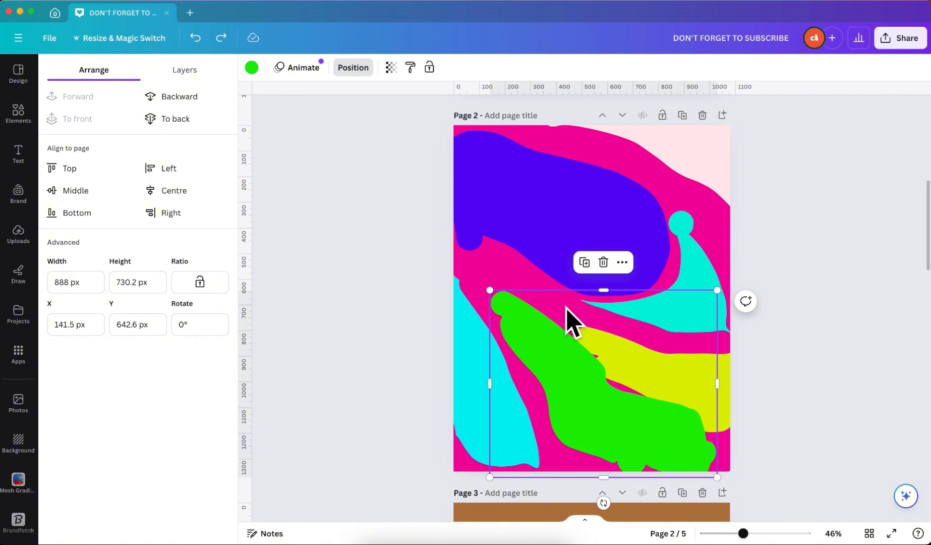
Recolour the pink band between the cyan and green shapes to blue #2B03F1
click(551, 307)
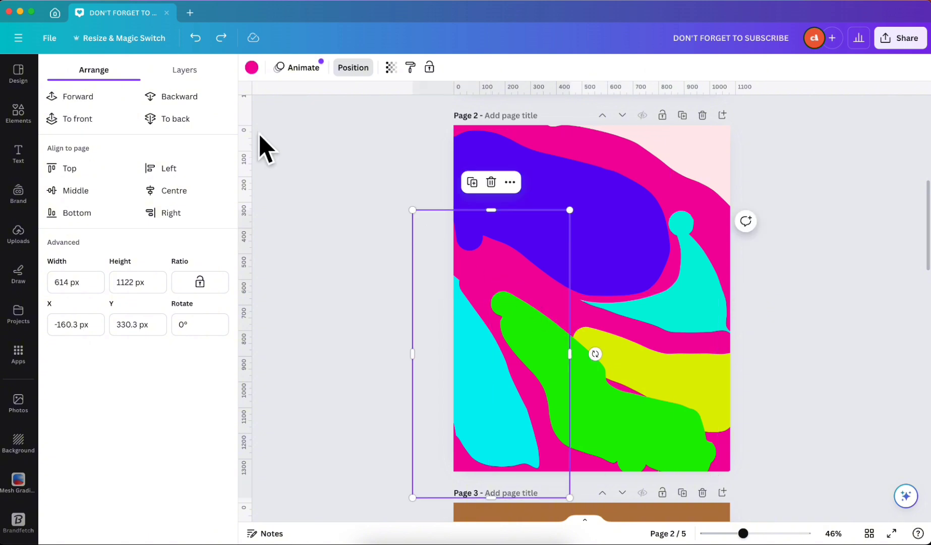
click(252, 67)
click(61, 136)
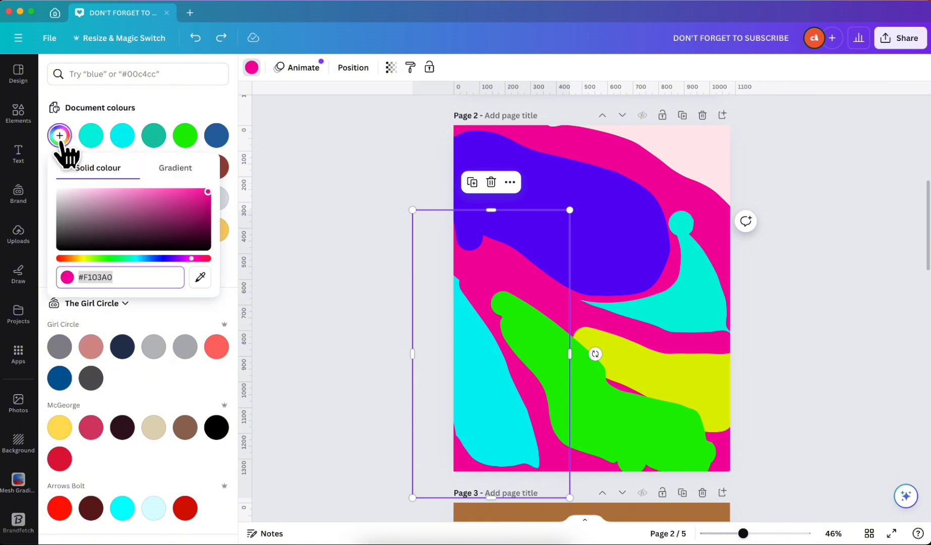
drag(191, 259, 163, 259)
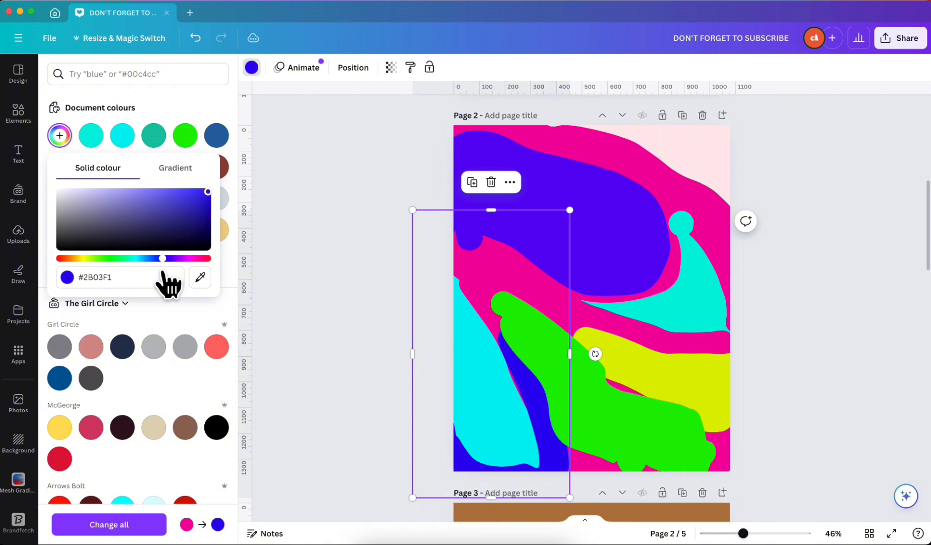
Recolour the pink band bordering the pale pink corner to light pink #FFA1ED, and return to the Draw tools with nothing selected
click(694, 202)
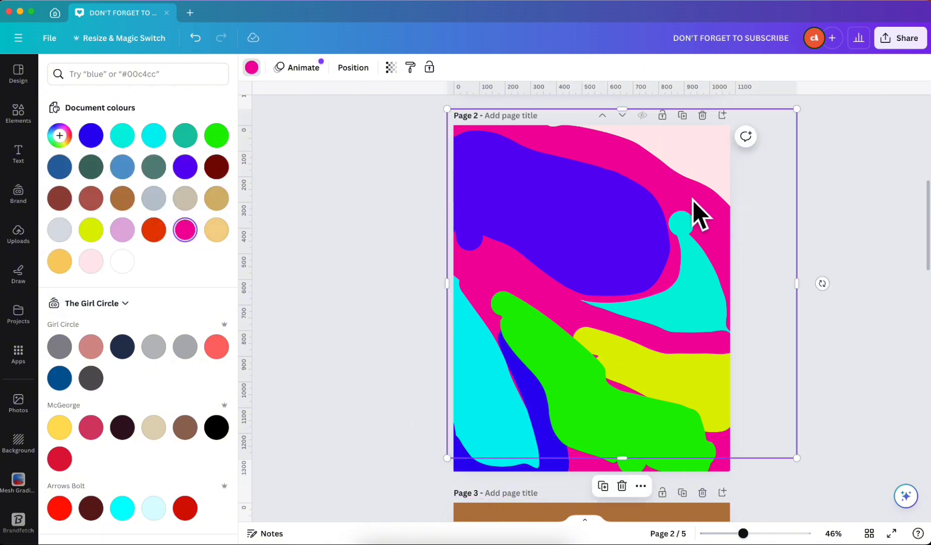
click(185, 233)
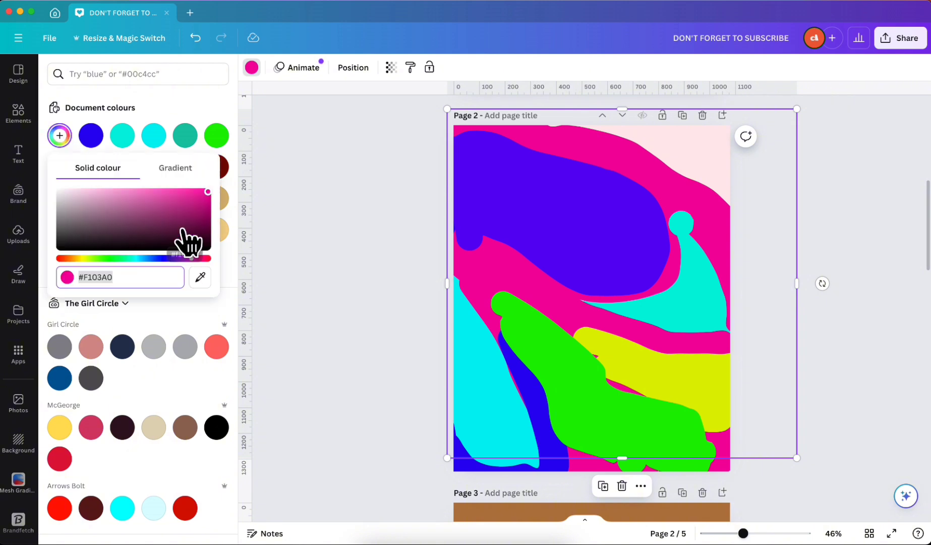
drag(193, 259, 194, 280)
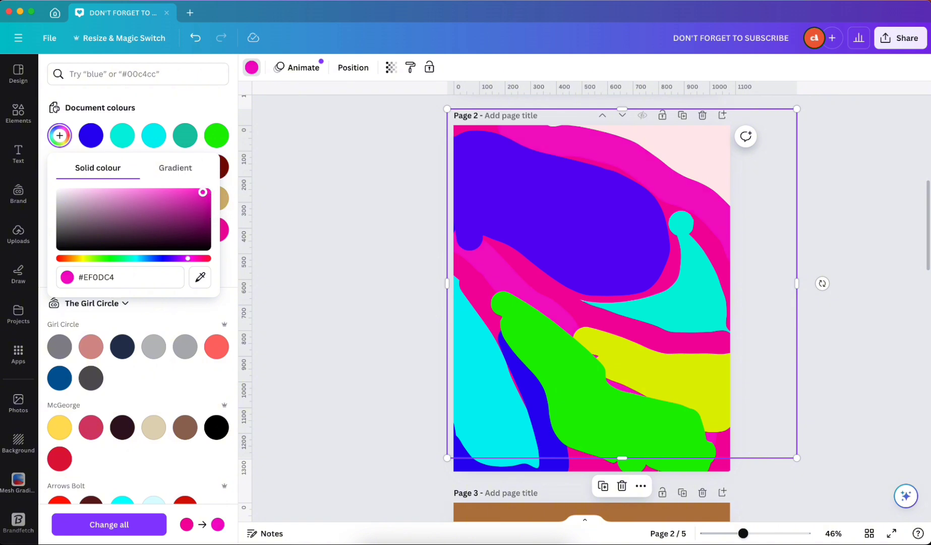
drag(202, 193, 114, 191)
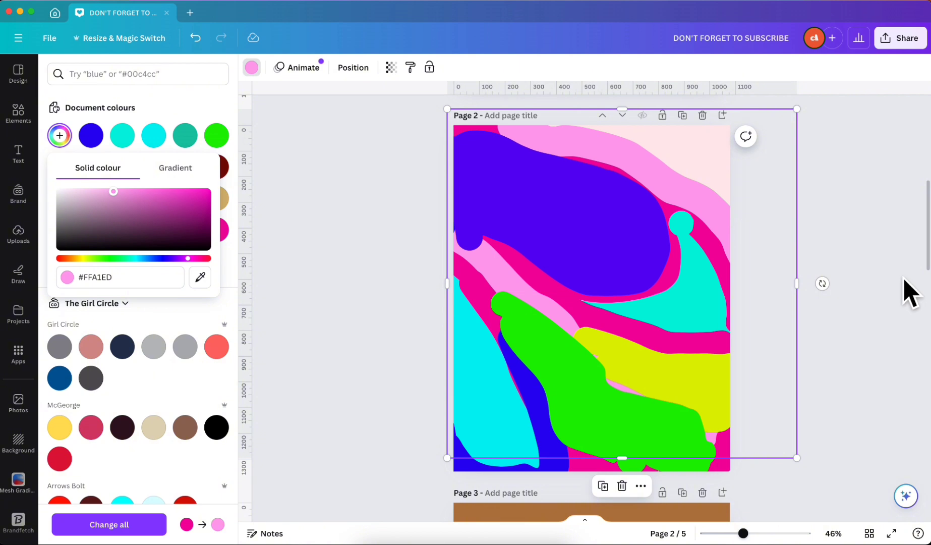
key(d)
click(784, 177)
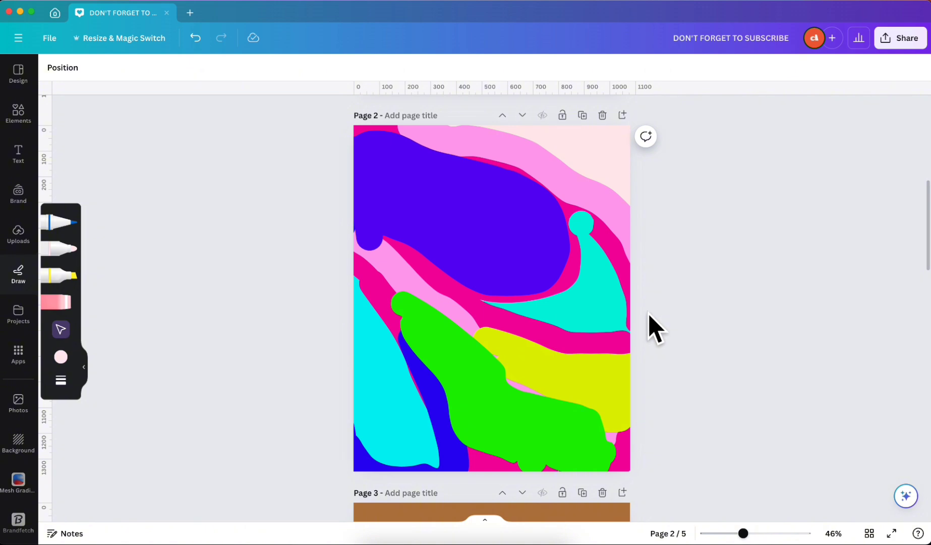
Duplicate page 2 with the finished colourful pattern
scroll(654, 328, down, 10)
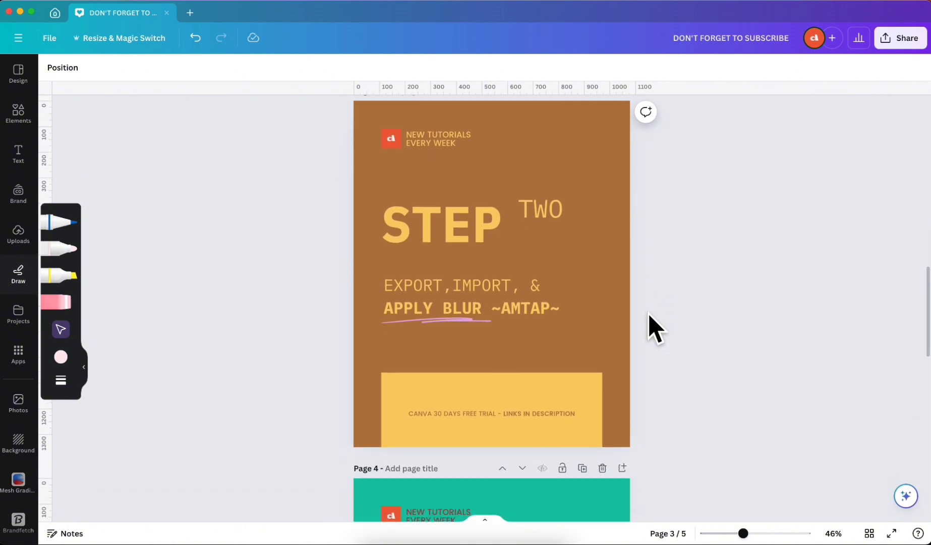
scroll(654, 327, up, 1)
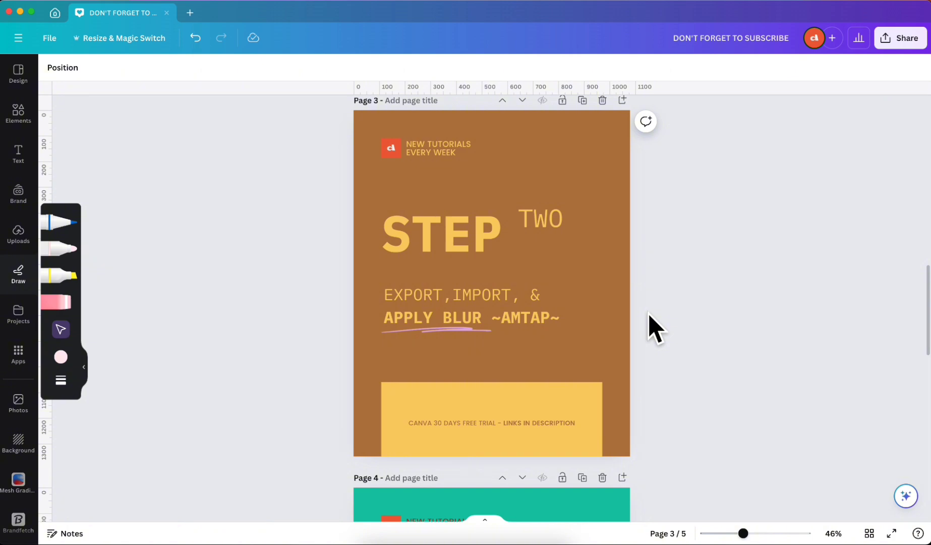
scroll(653, 327, up, 20)
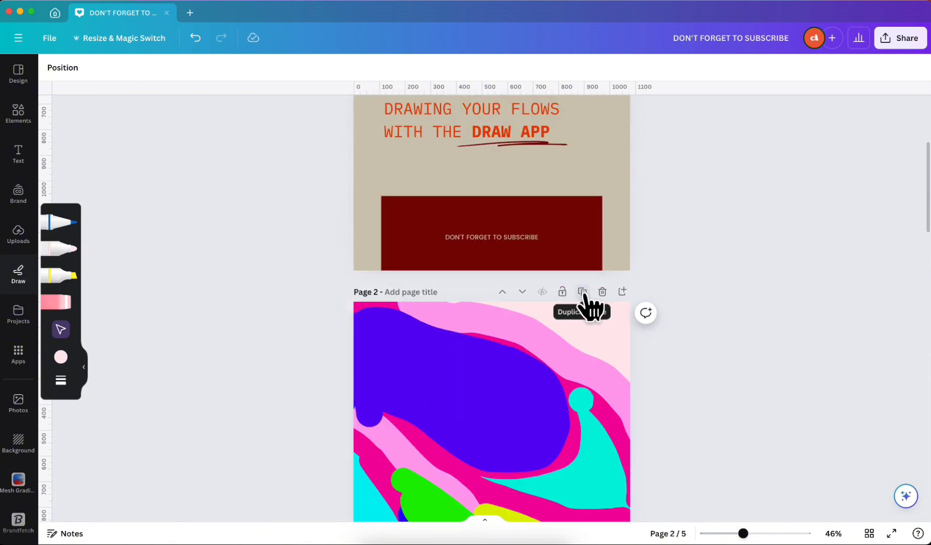
click(583, 293)
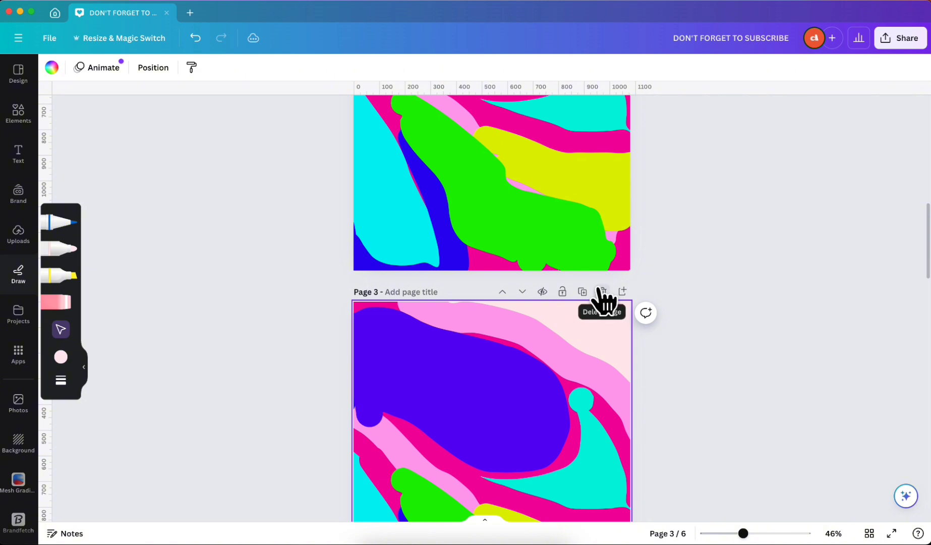
Move the duplicated pattern page down one place, below the Step Two title page
click(522, 309)
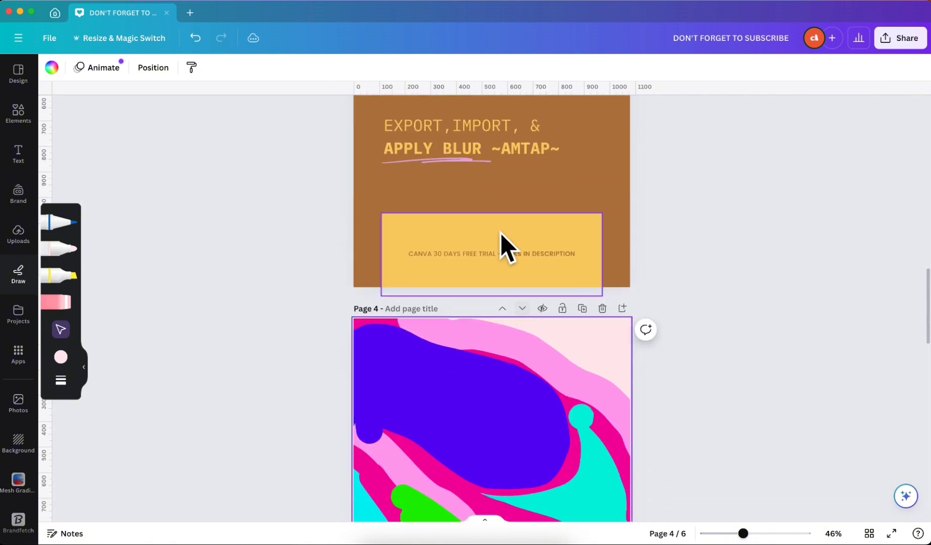
scroll(566, 172, up, 3)
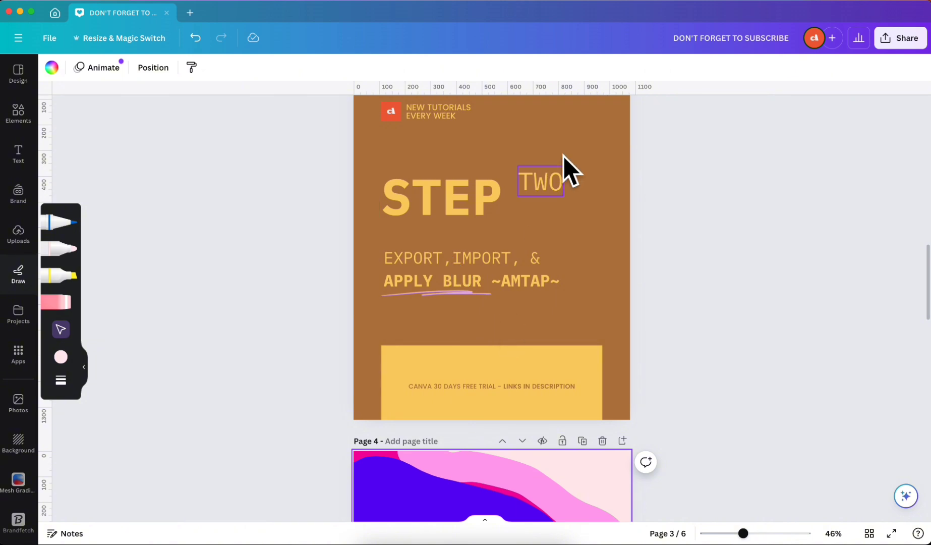
scroll(527, 283, down, 6)
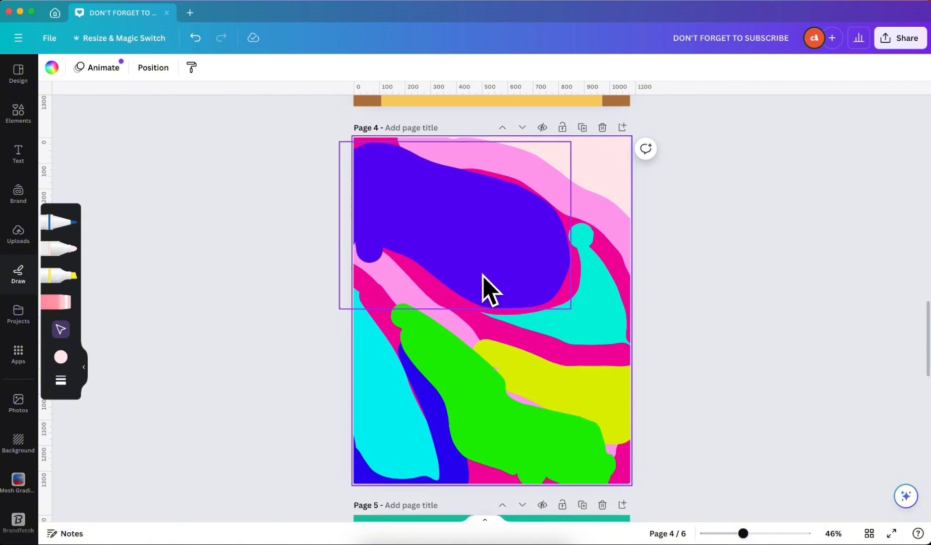
click(434, 222)
key(ctrl+a)
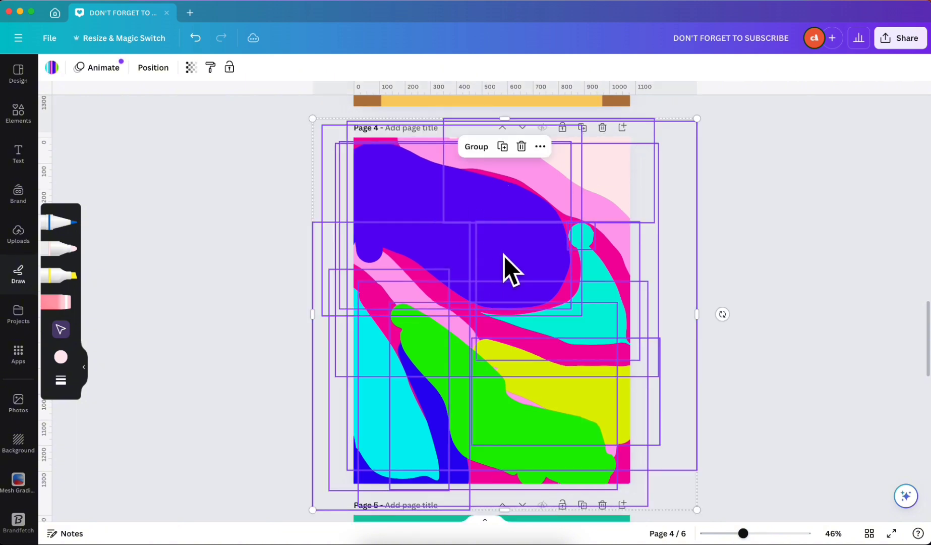
click(732, 185)
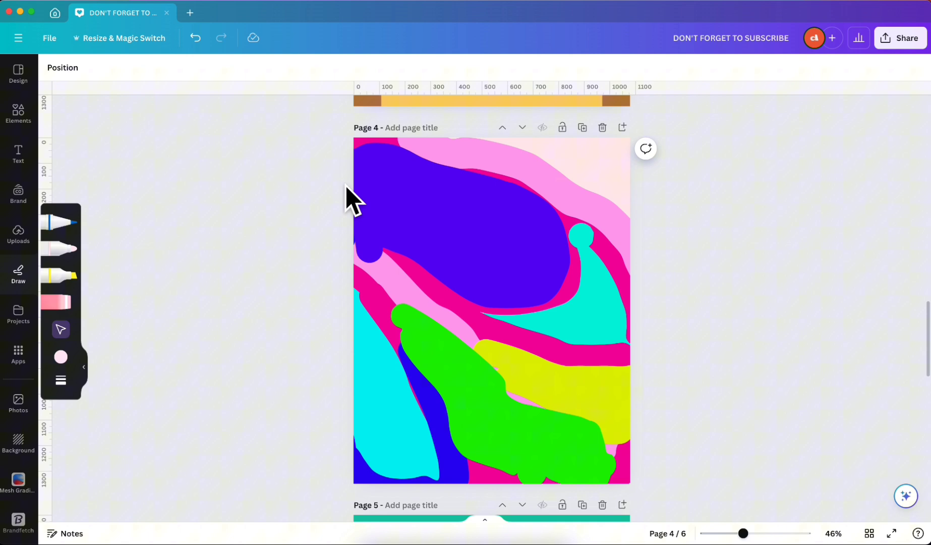
click(424, 201)
click(831, 152)
Copy page 4 with the pattern to the clipboard as an image through the sharing options
click(900, 38)
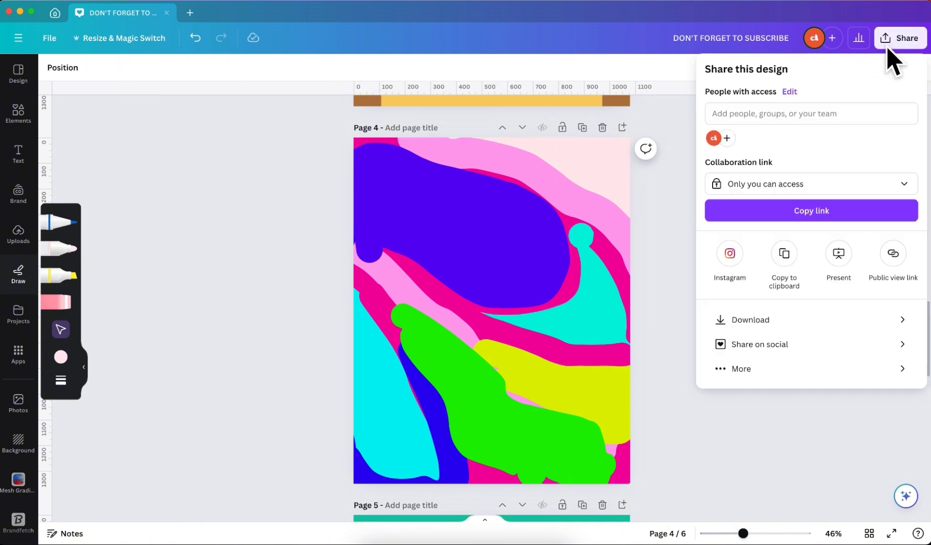
click(784, 254)
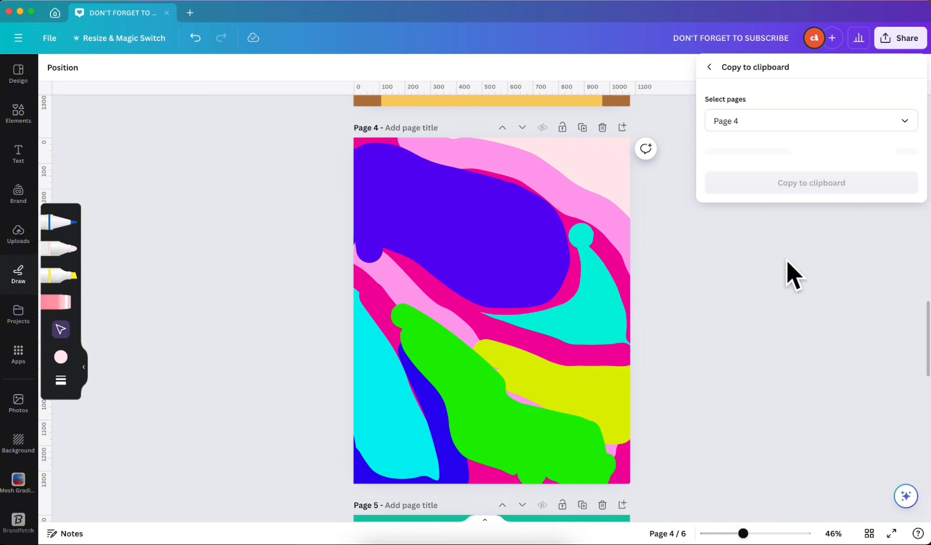
click(779, 125)
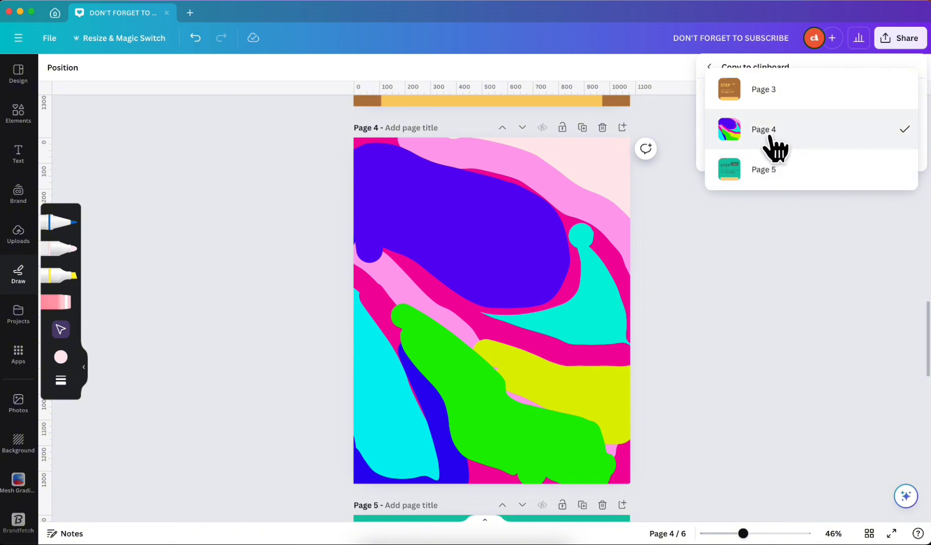
click(765, 137)
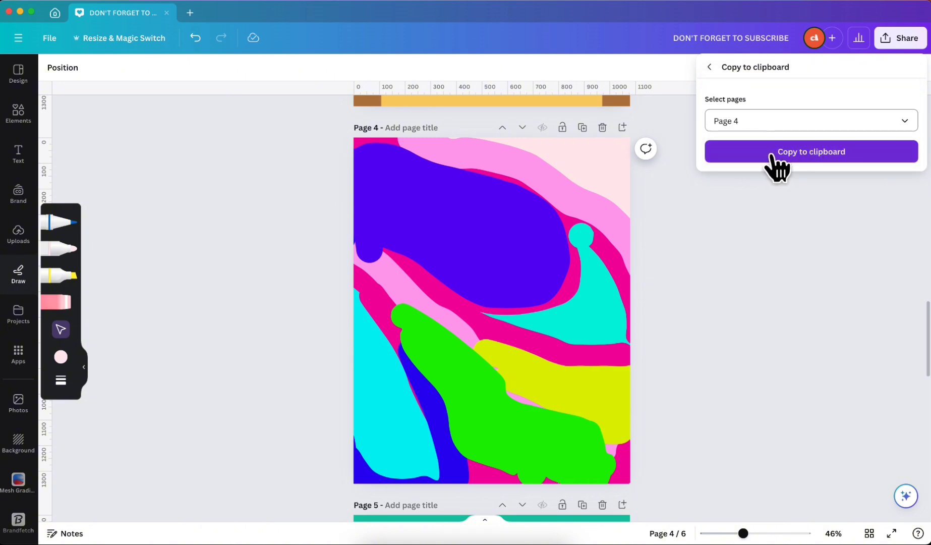
click(771, 156)
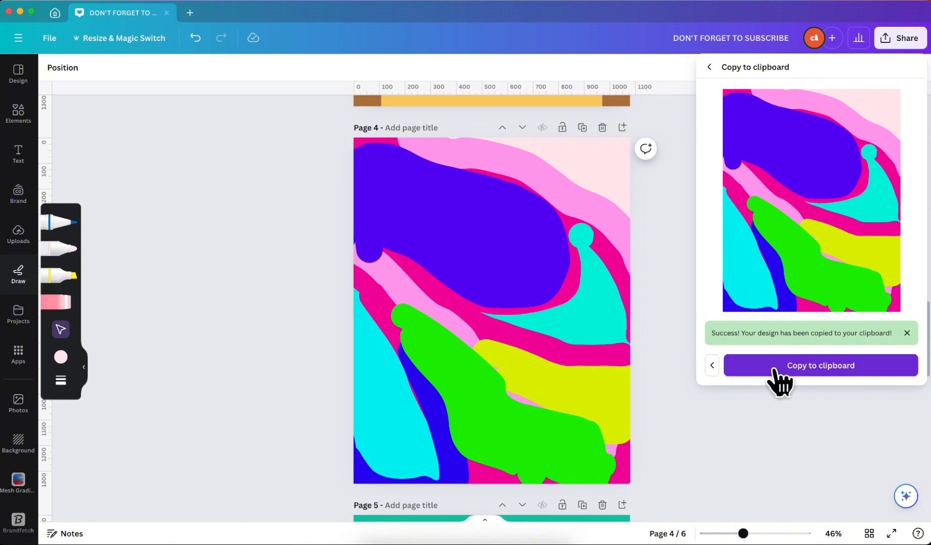
click(781, 367)
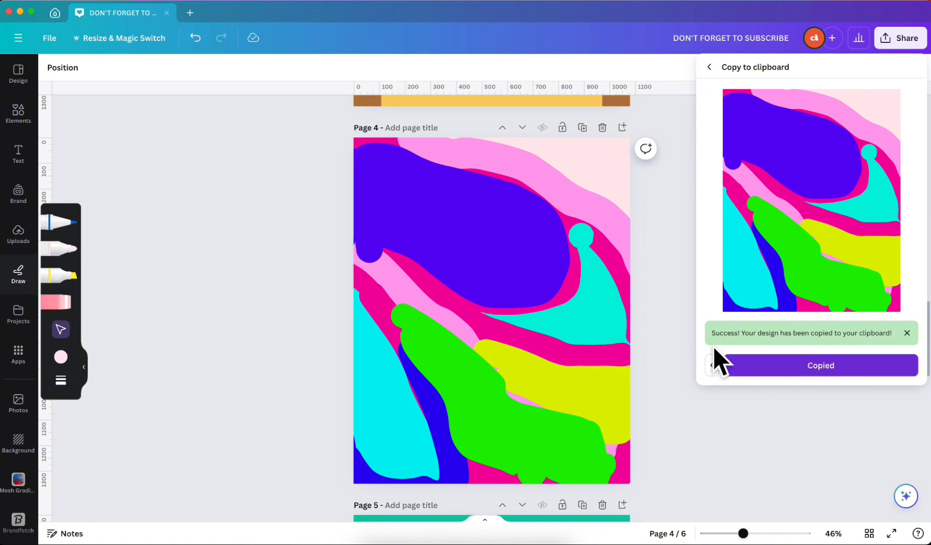
click(661, 273)
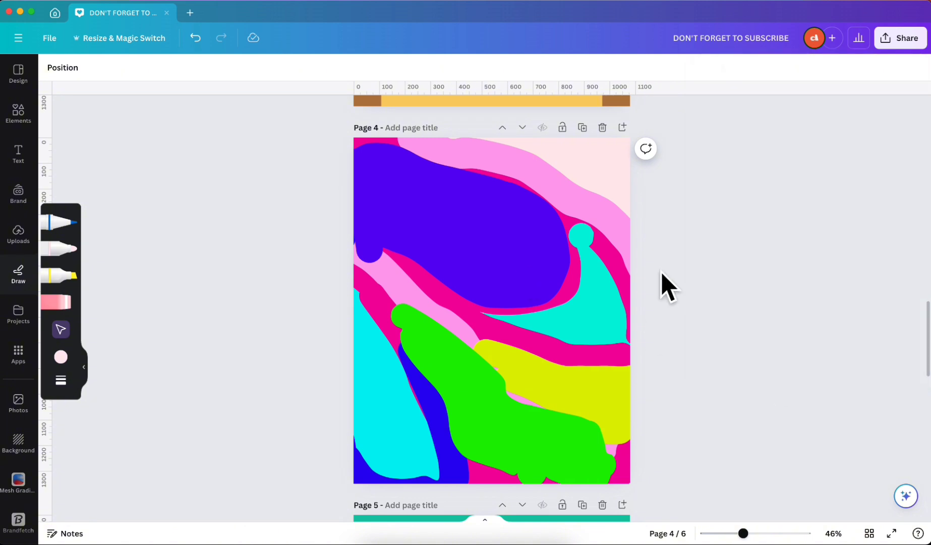
Add a blank page after page 4, paste the copied pattern image there, and enlarge it to cover the whole page
click(622, 127)
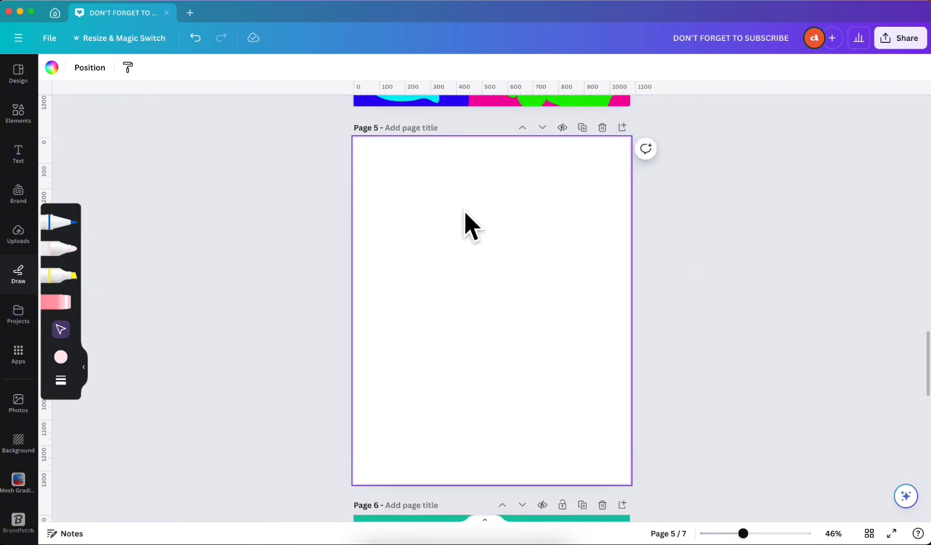
key(super+v)
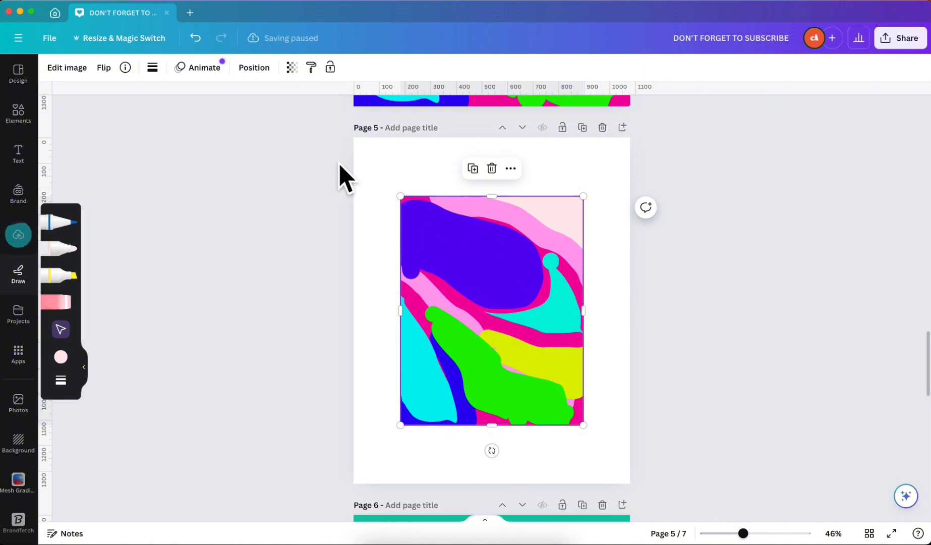
click(408, 174)
click(470, 290)
drag(495, 320, 448, 261)
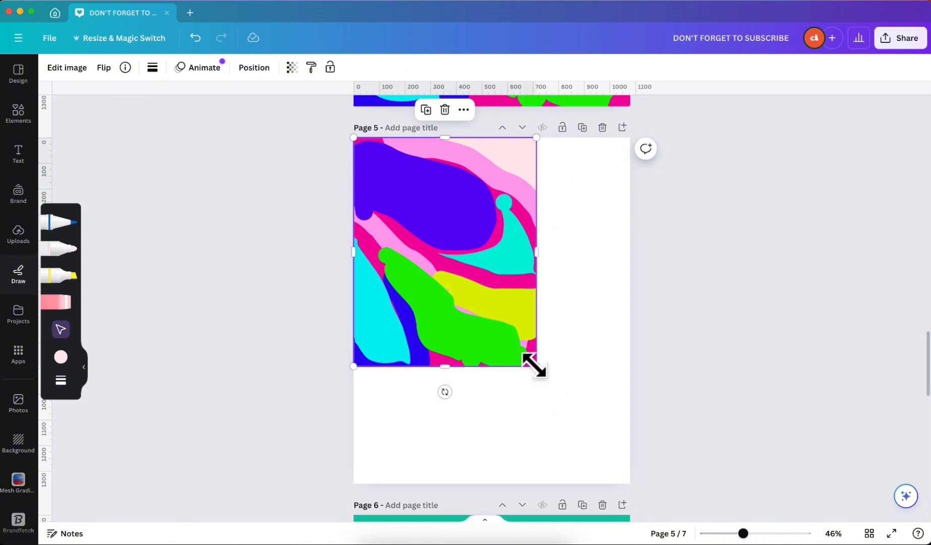
drag(534, 365, 640, 465)
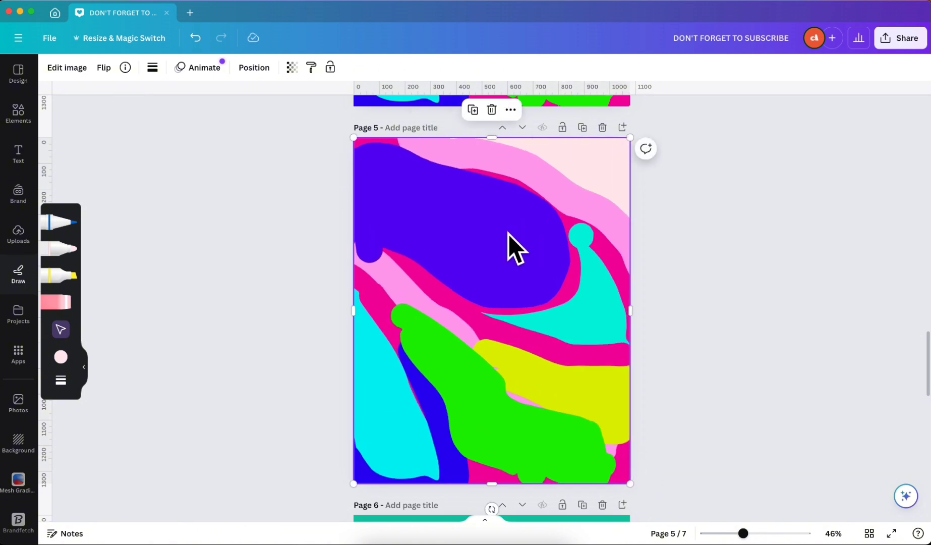
right_click(509, 234)
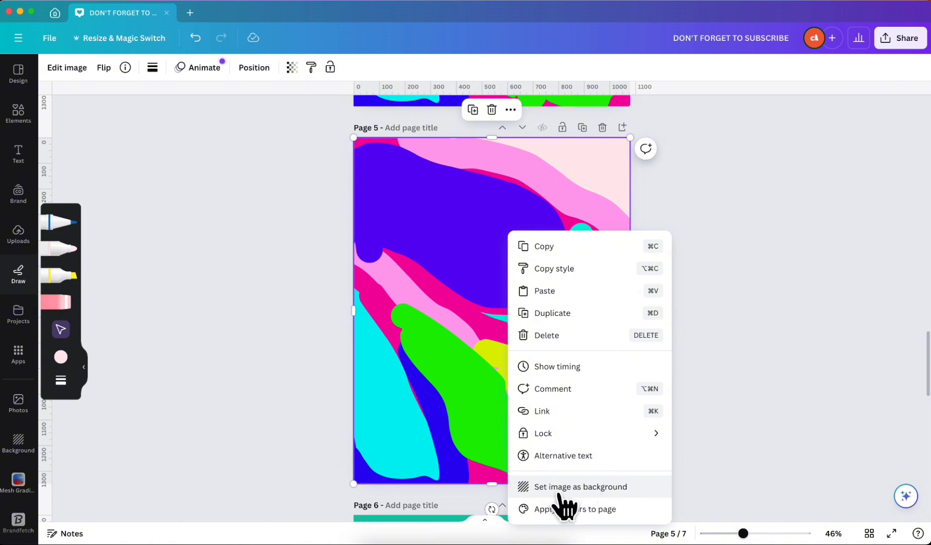
click(630, 488)
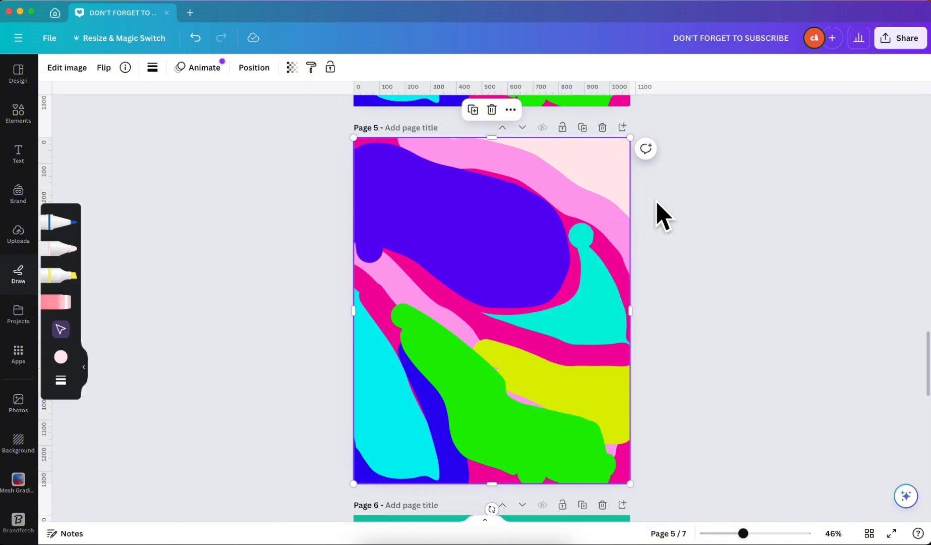
click(751, 264)
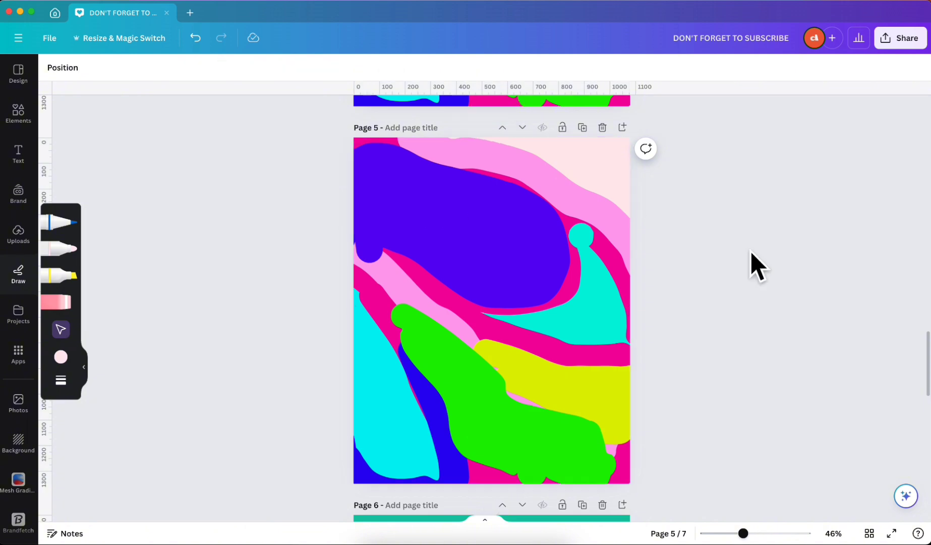
Flip the pattern image vertically and horizontally, and shift it partly off the page's left side so its right edge sits slightly left of centre
click(516, 214)
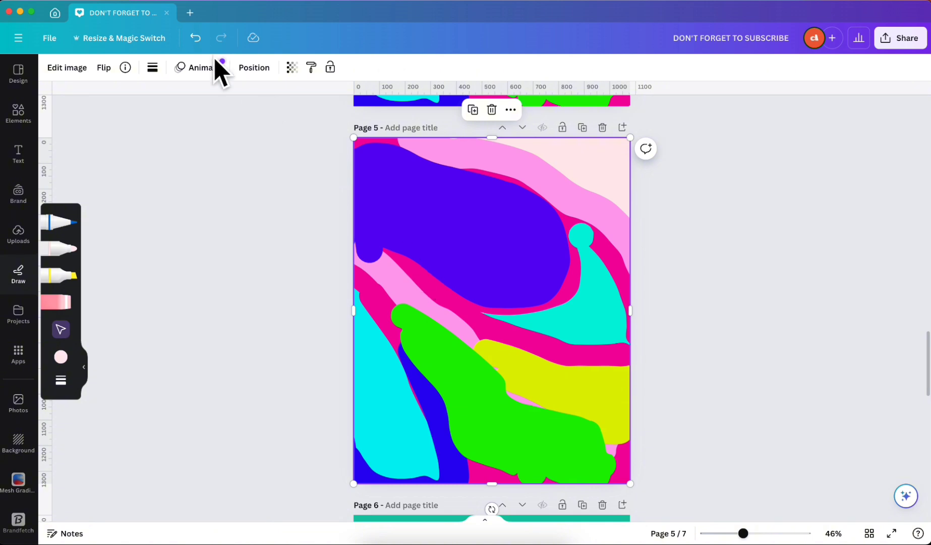
click(104, 68)
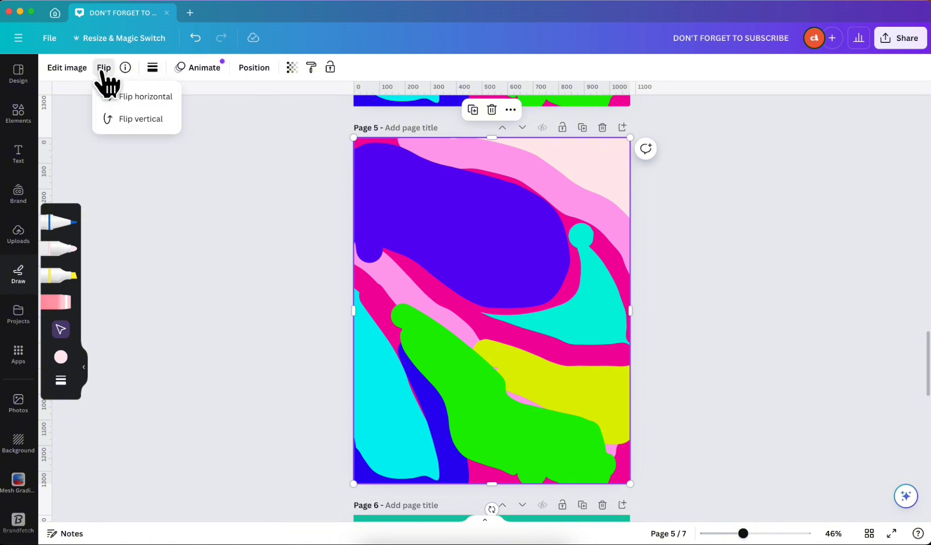
click(141, 118)
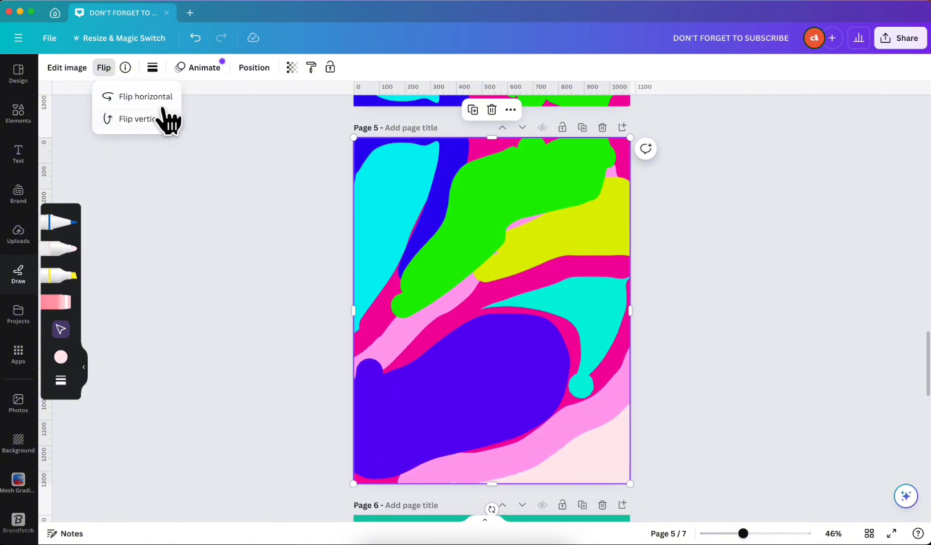
click(153, 101)
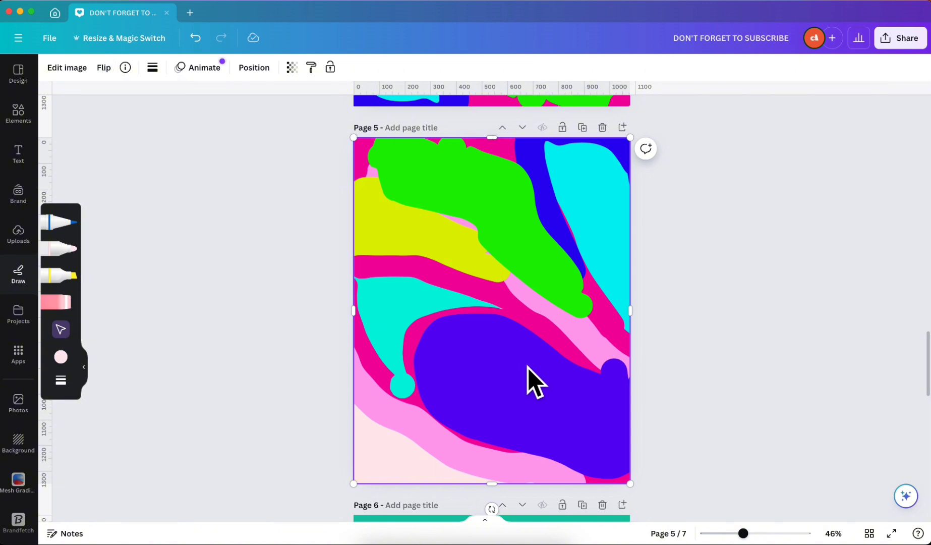
drag(528, 381, 372, 374)
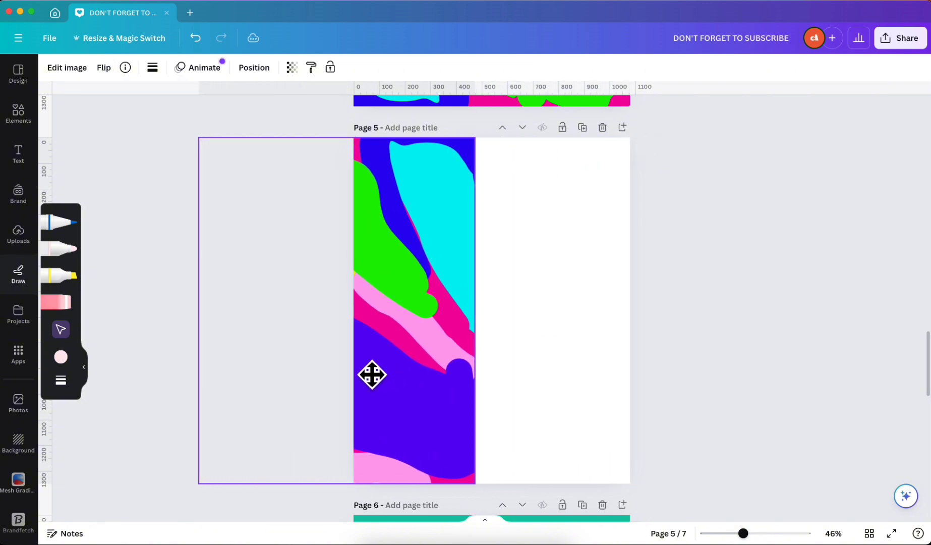
Paste a second copy of the pattern image, scale it to the page size, and align its left edge with the first copy's right edge
click(528, 332)
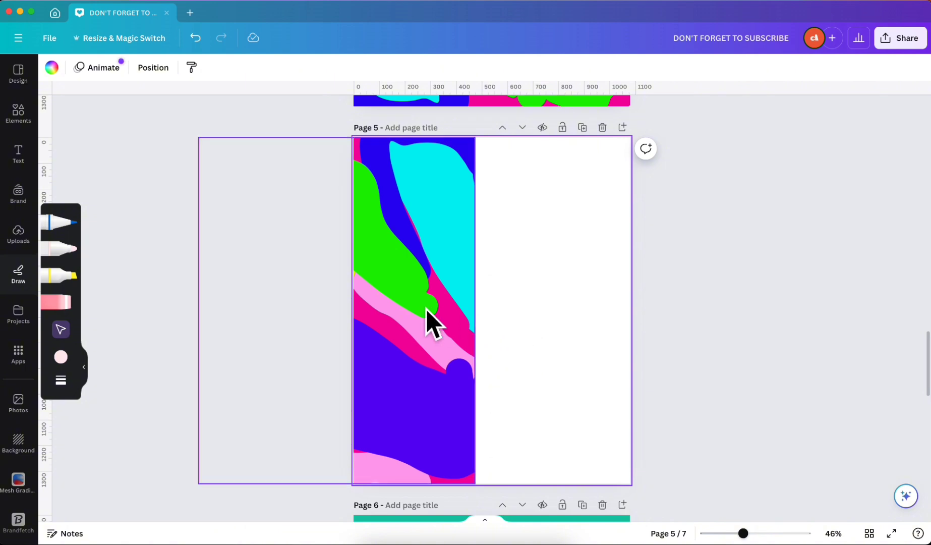
key(super+v)
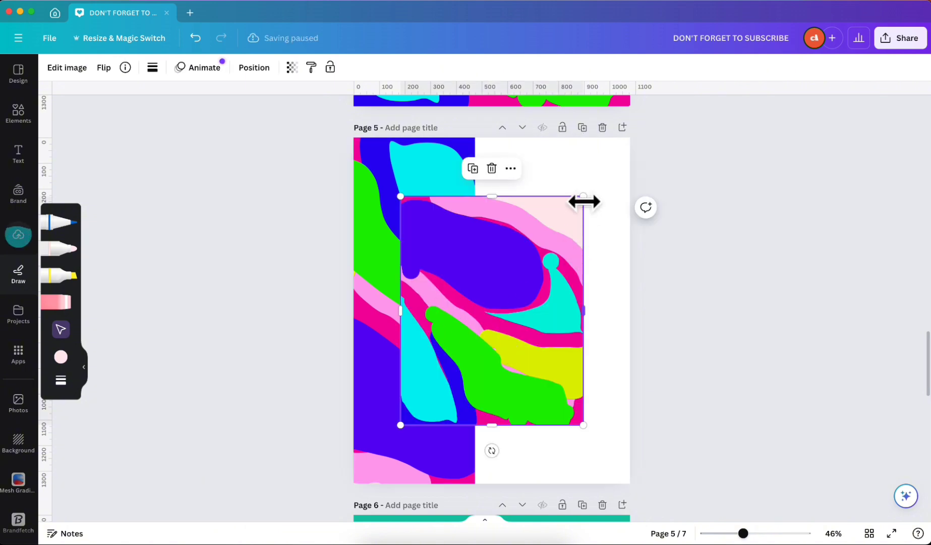
drag(583, 196, 638, 148)
drag(543, 228, 545, 226)
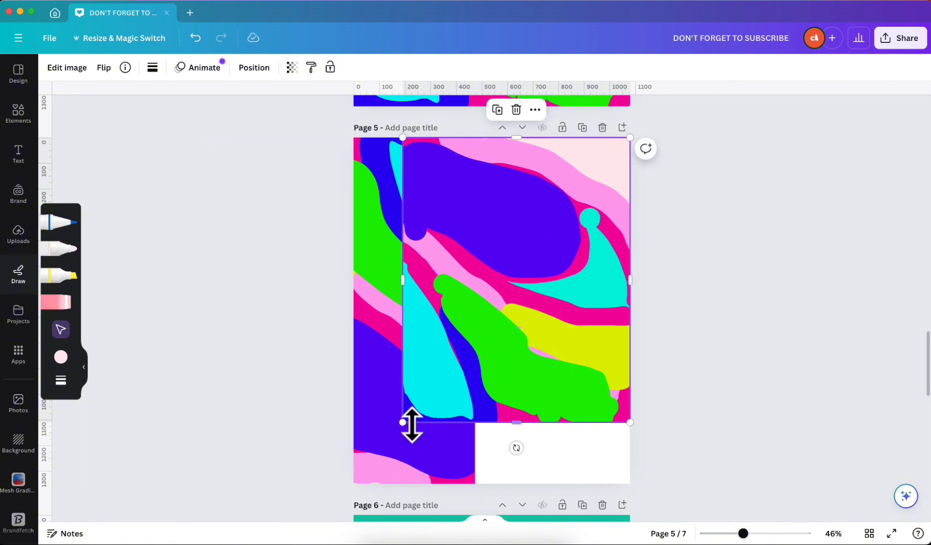
drag(406, 418, 356, 482)
drag(392, 338, 515, 339)
Flip the second pattern copy vertically so that it mirrors the first copy across their shared edge
click(104, 68)
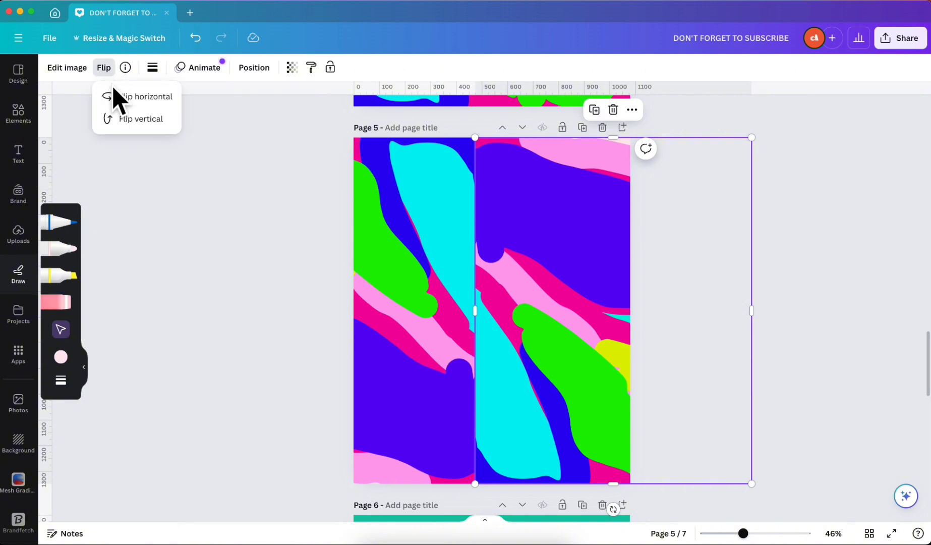
click(129, 104)
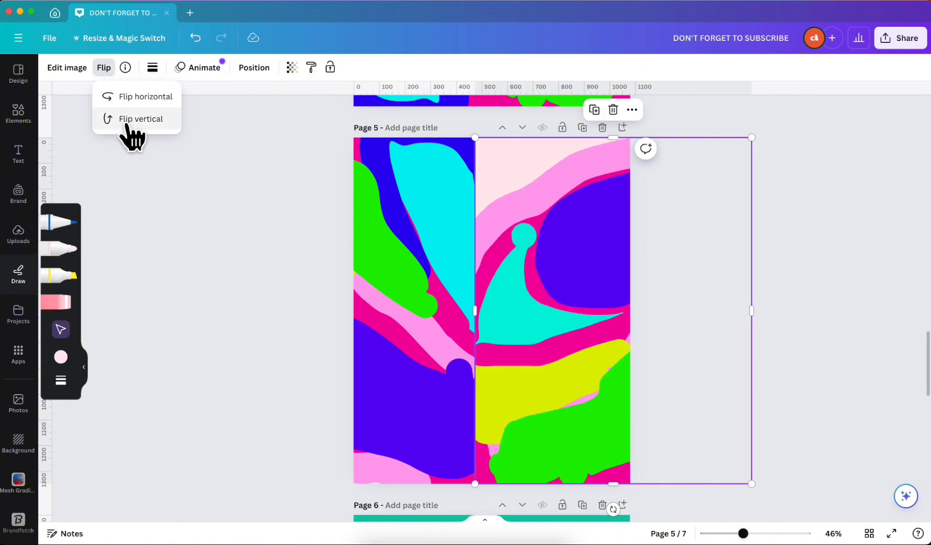
click(128, 121)
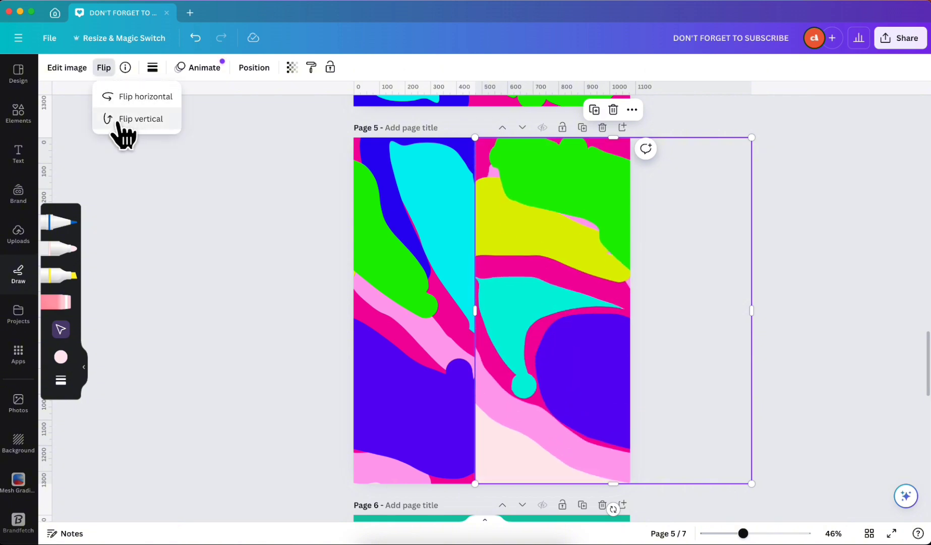
click(146, 101)
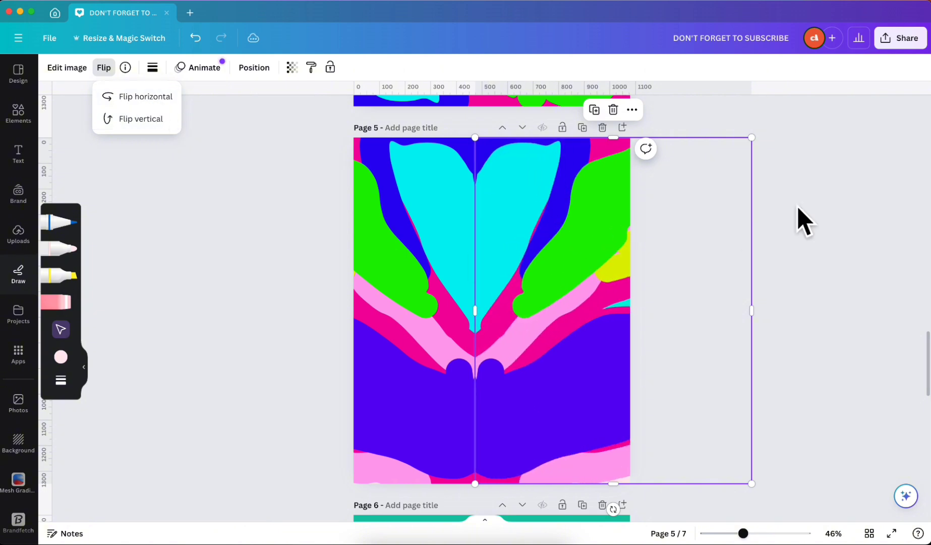
click(802, 219)
click(792, 218)
Nudge the left copy right to overlap the other slightly, and move both copies together so the mirrored pattern is centred on the page
click(458, 264)
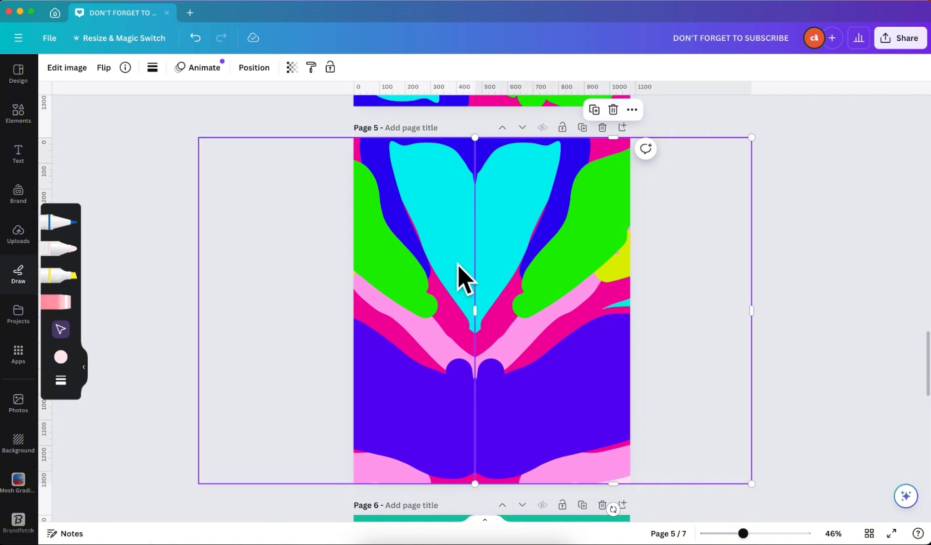
click(428, 265)
drag(429, 264, 434, 266)
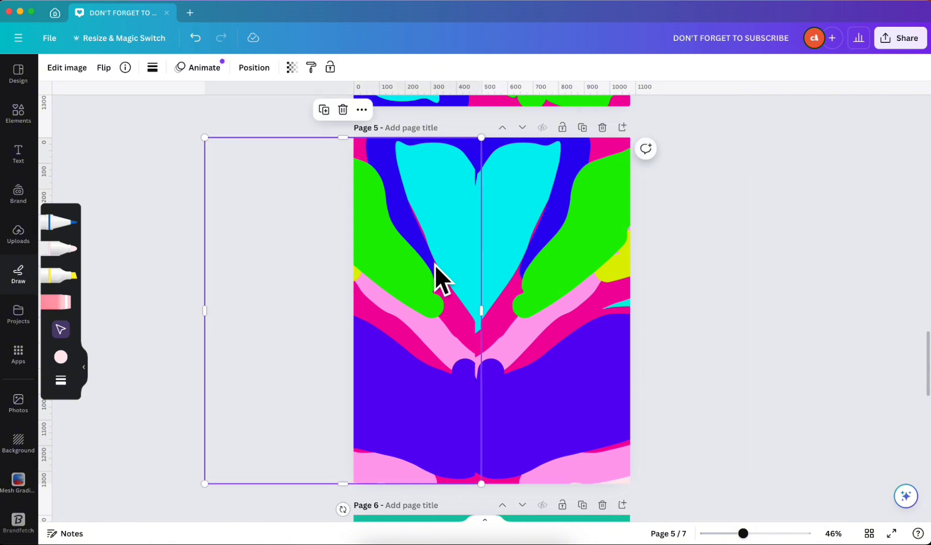
shift+click(531, 303)
drag(531, 303, 542, 301)
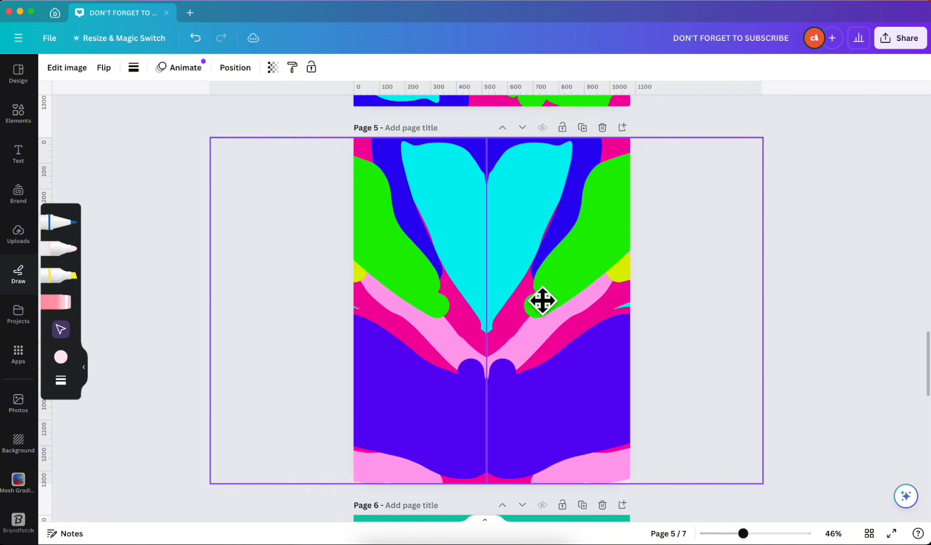
click(852, 197)
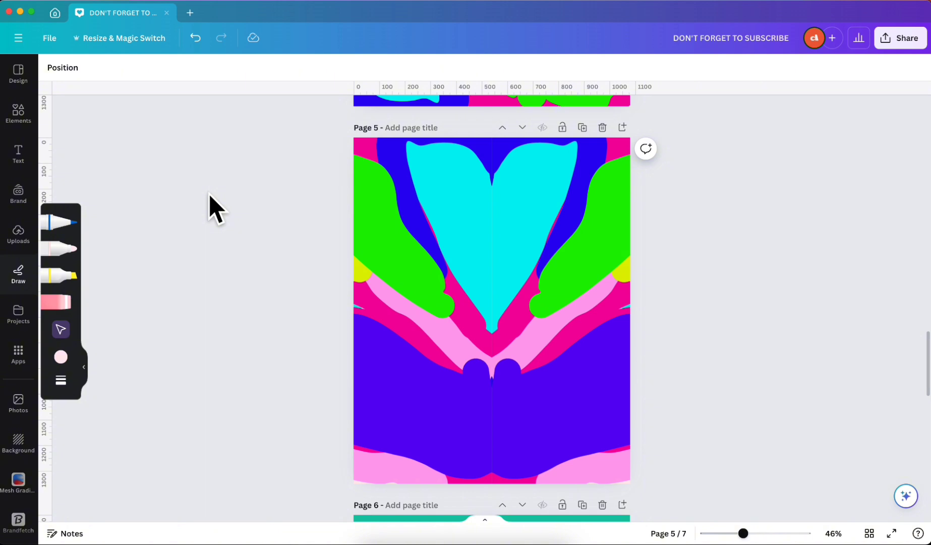
click(898, 39)
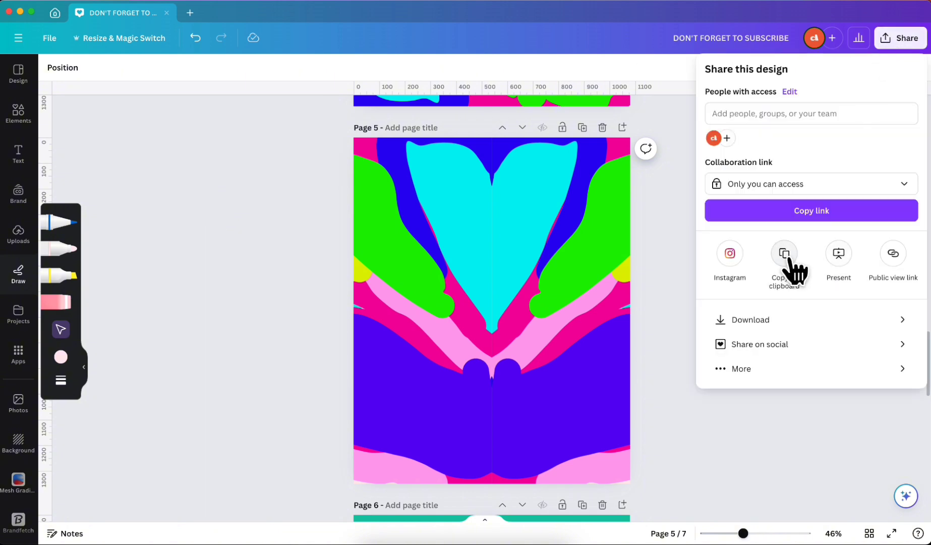
click(201, 205)
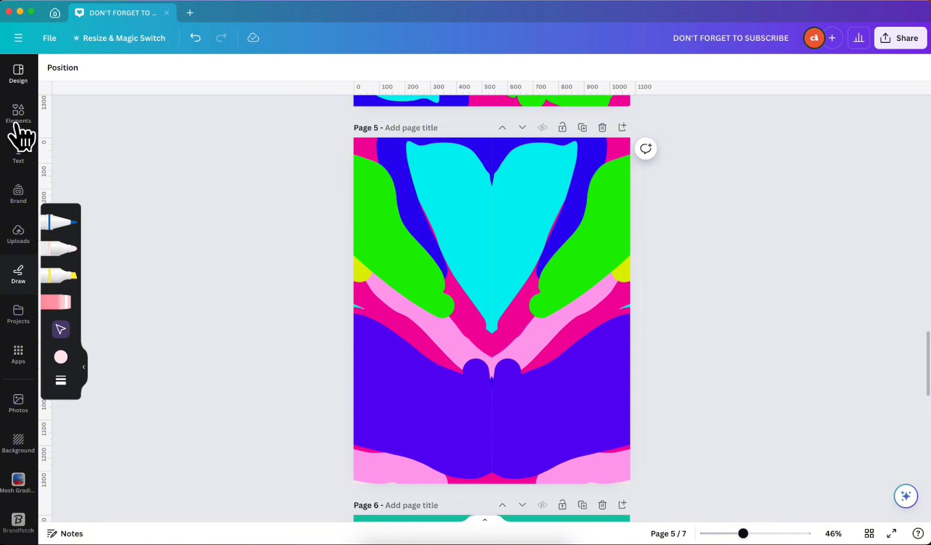
click(18, 235)
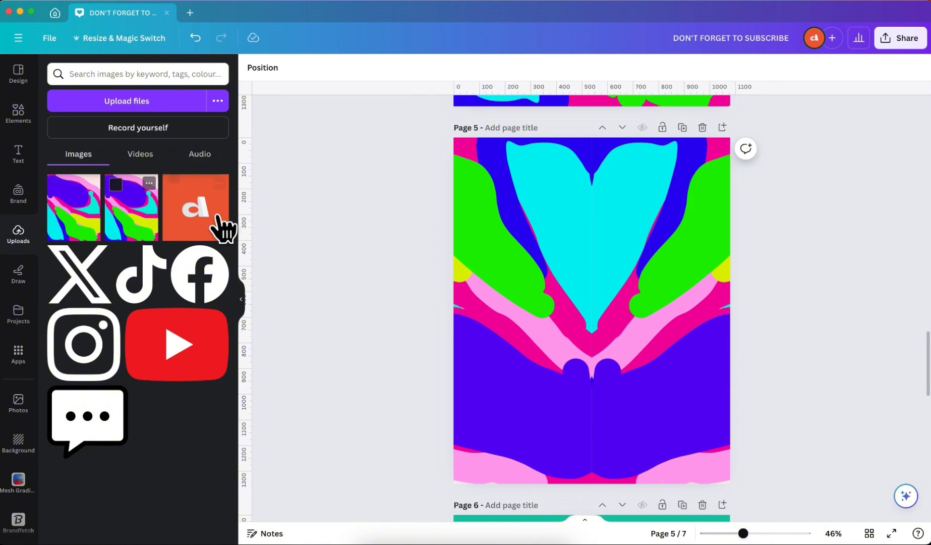
click(20, 116)
click(559, 264)
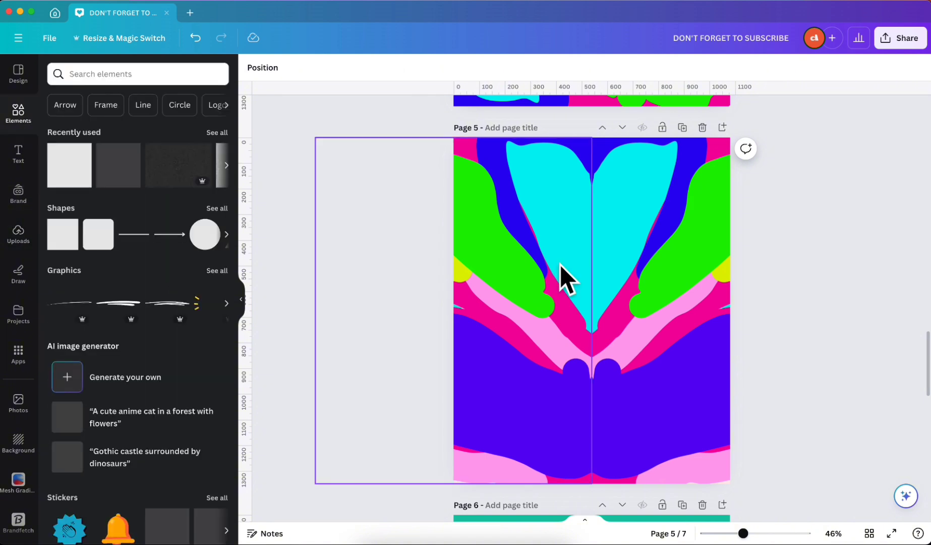
click(691, 270)
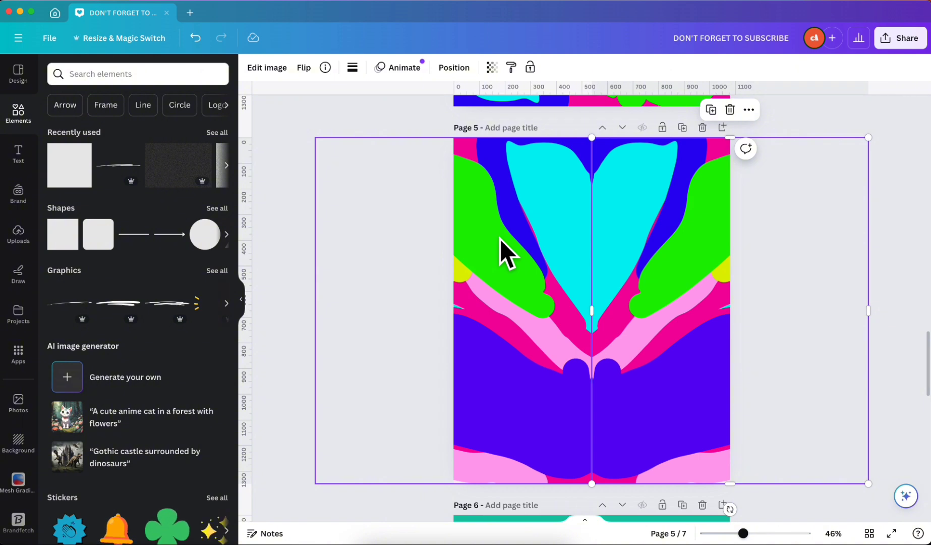
click(429, 144)
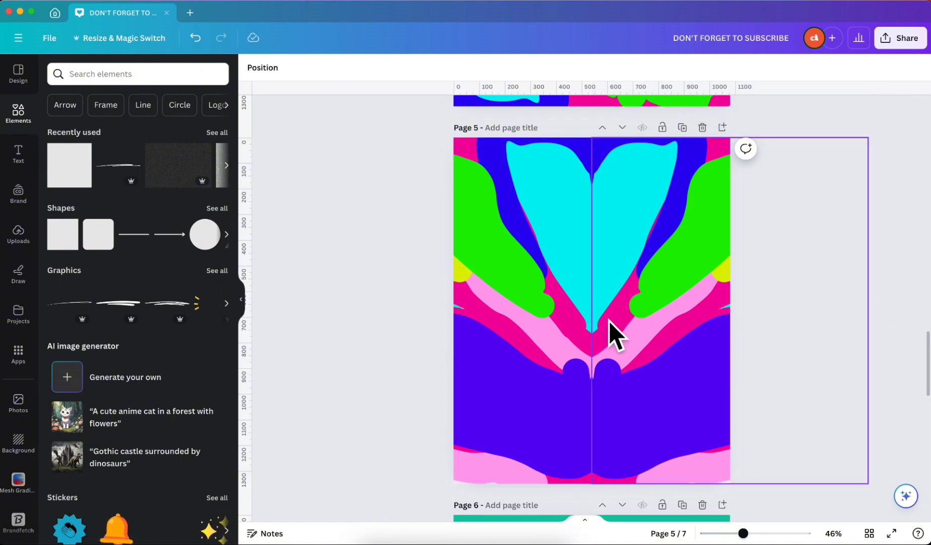
click(515, 286)
click(811, 132)
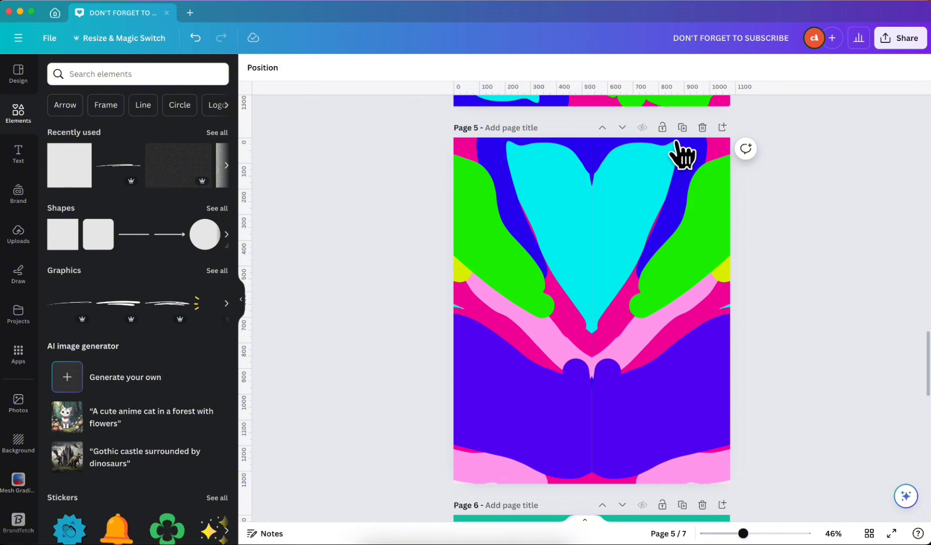
Copy page 5 with the mirrored pattern to the clipboard as a single flattened image
click(906, 47)
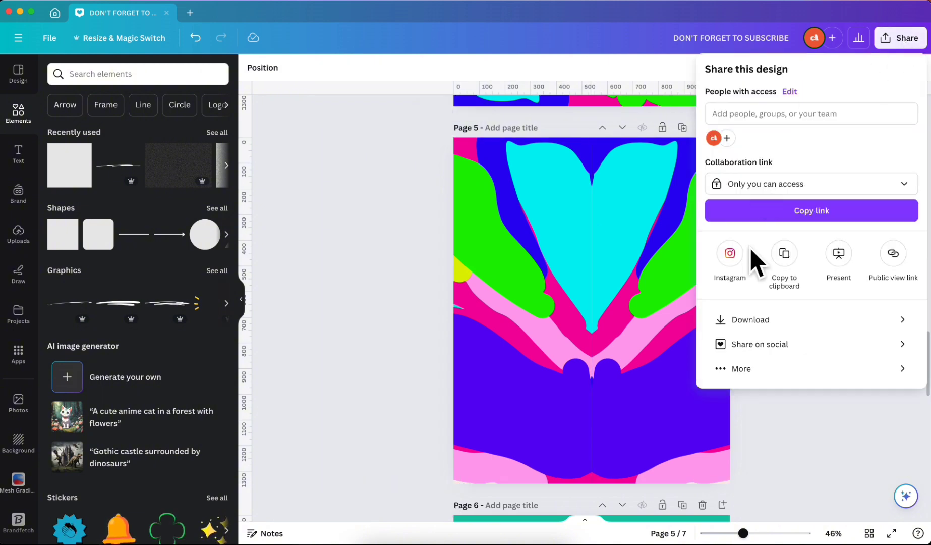
click(784, 254)
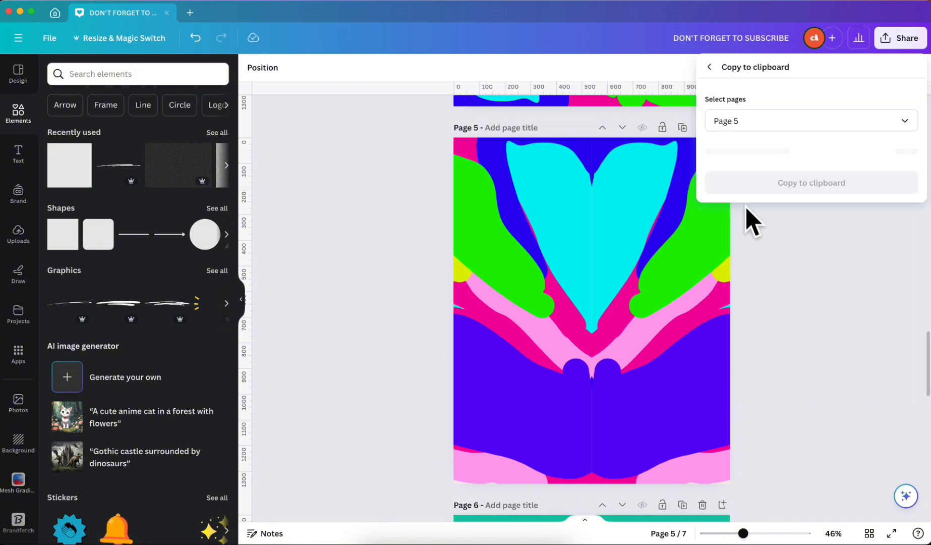
click(759, 124)
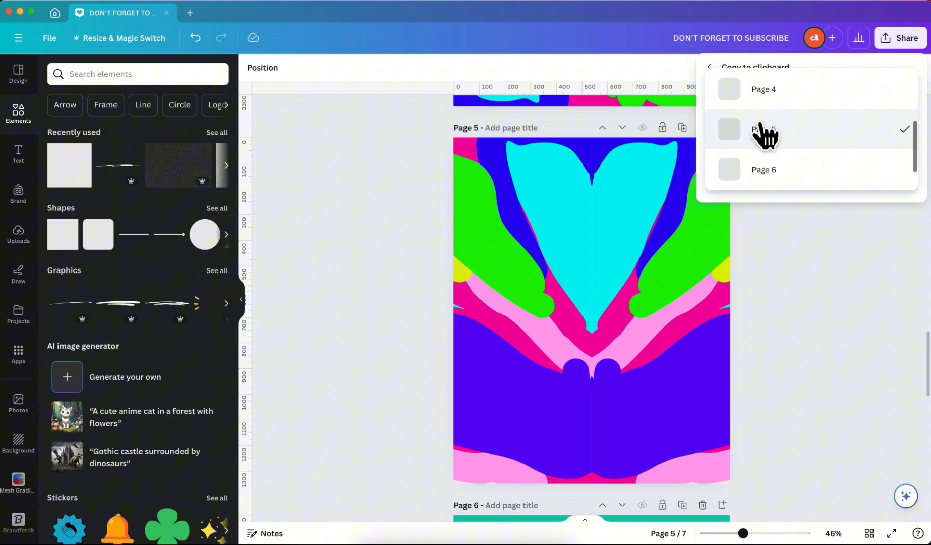
click(794, 144)
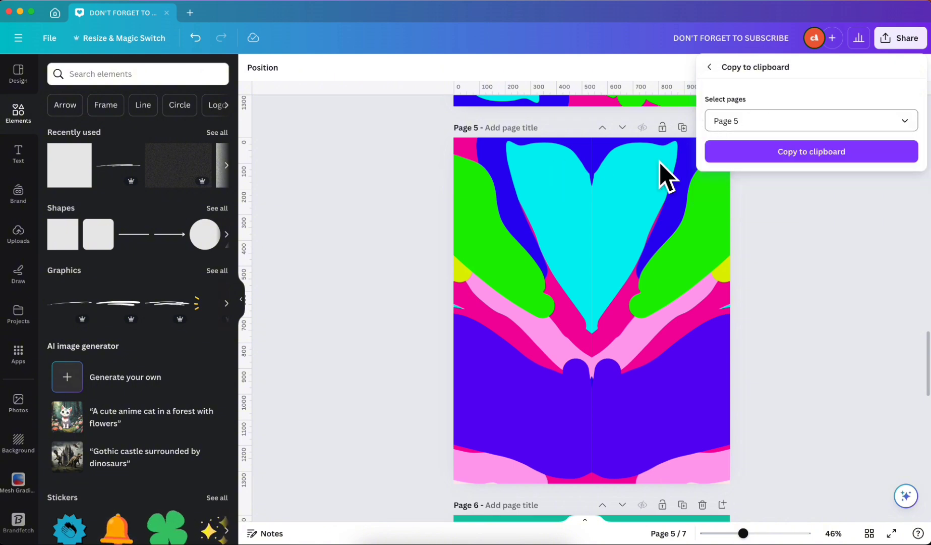
click(826, 152)
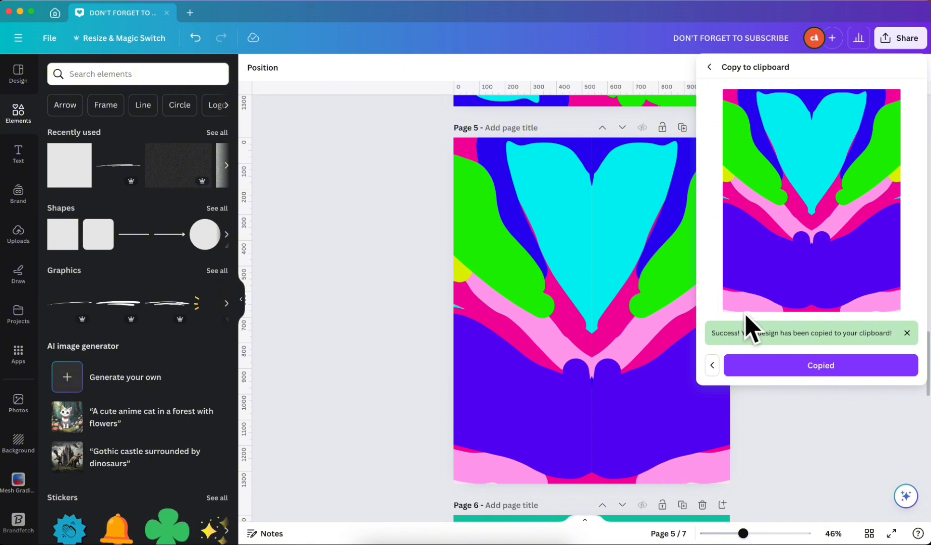
click(794, 378)
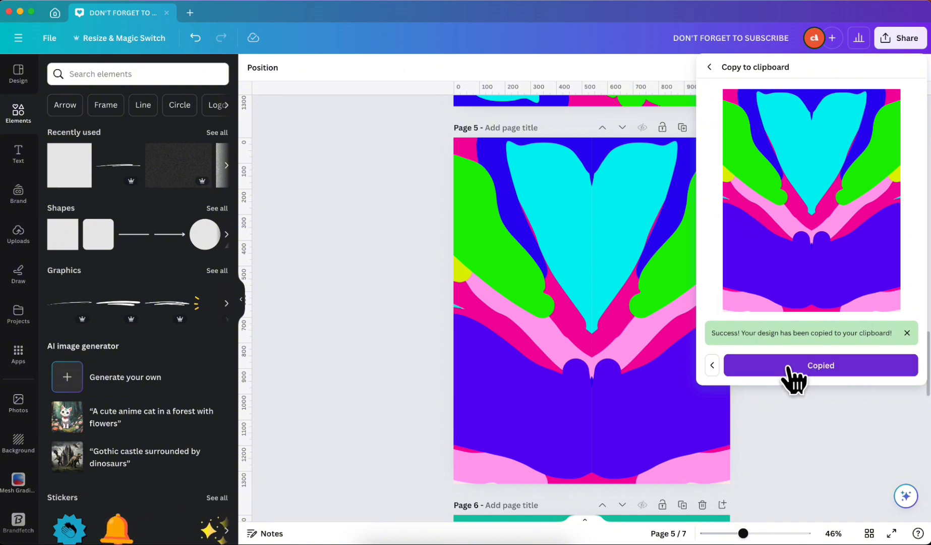
click(307, 187)
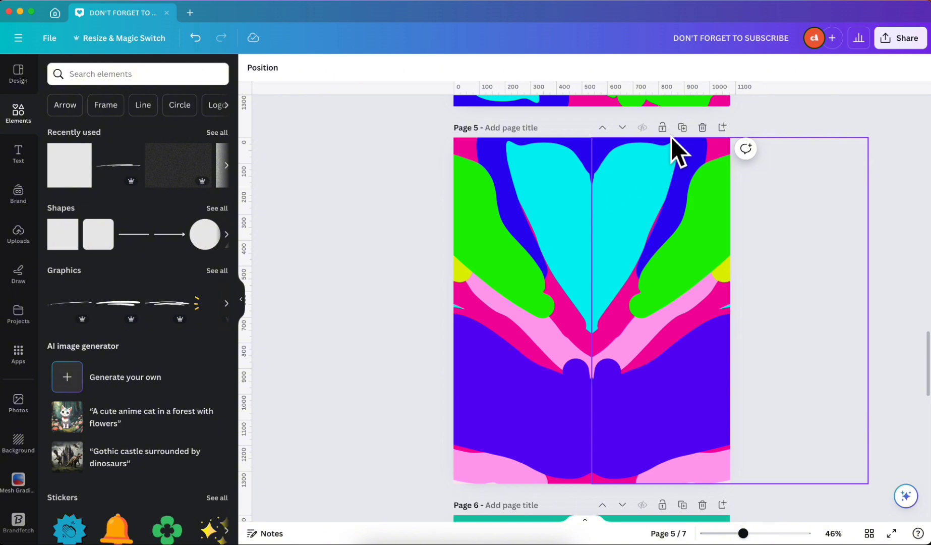
Delete both mirrored pattern copies from page 5
click(689, 236)
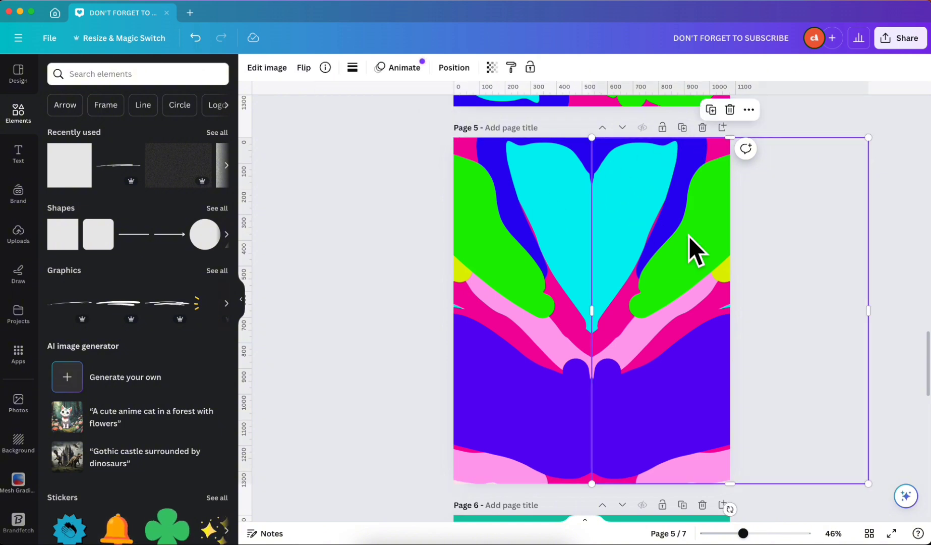
shift+click(475, 239)
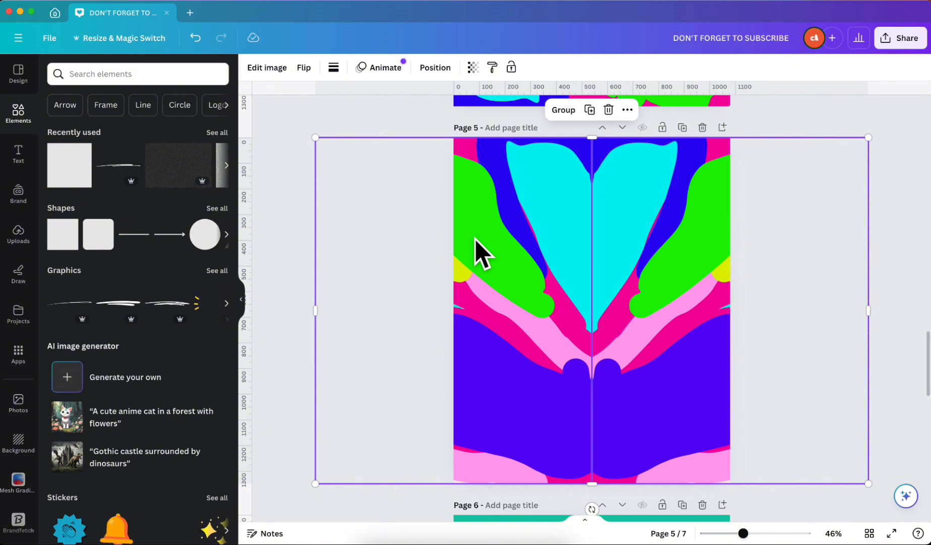
key(Delete)
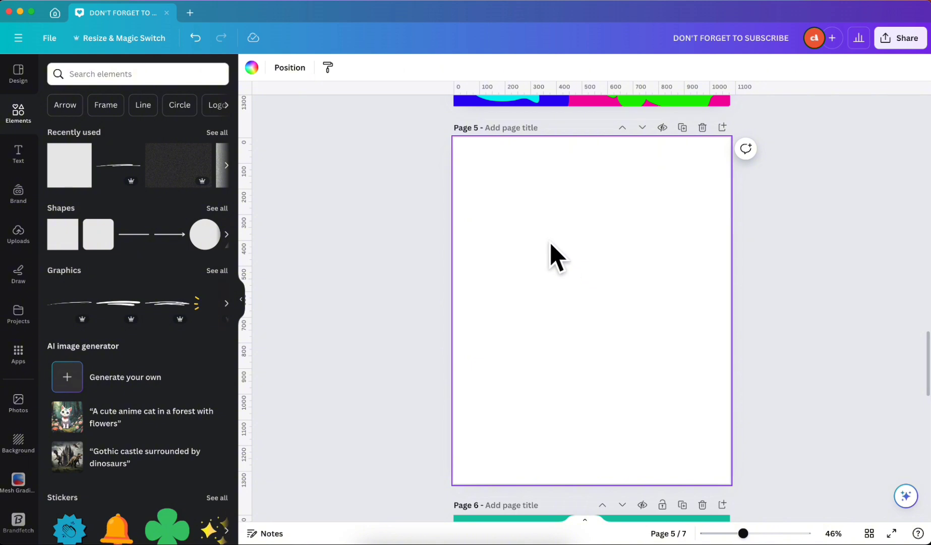
Paste the flattened pattern onto the empty page, align it with the top-left corner and scale it to fill the page
key(super+v)
drag(592, 303, 557, 259)
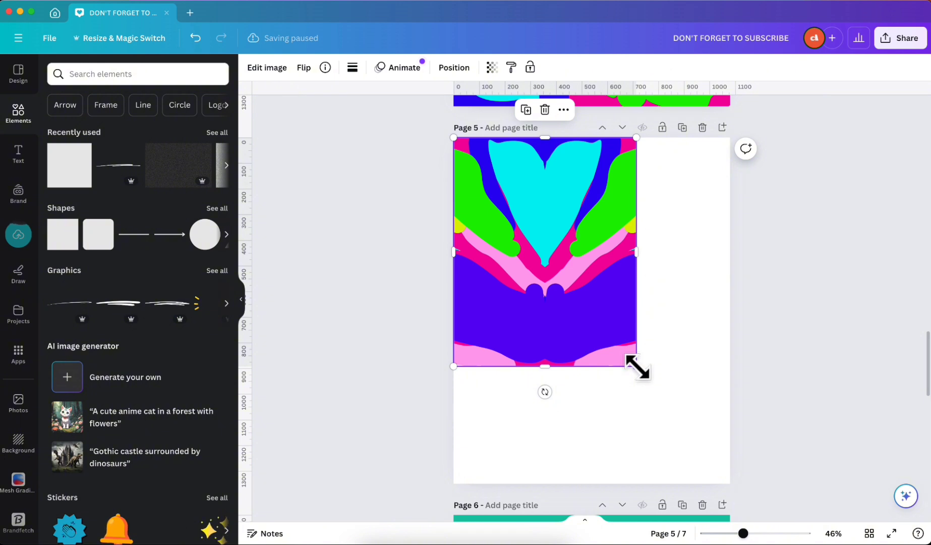
drag(638, 367, 740, 475)
click(788, 372)
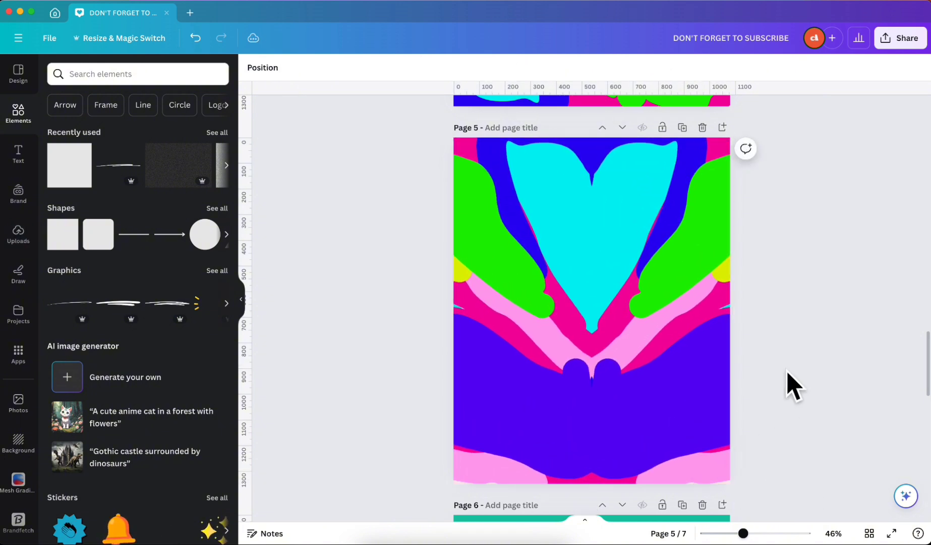
Apply a Blur effect to the whole flattened pattern image on page 6 with an intensity of 100
click(540, 275)
click(357, 170)
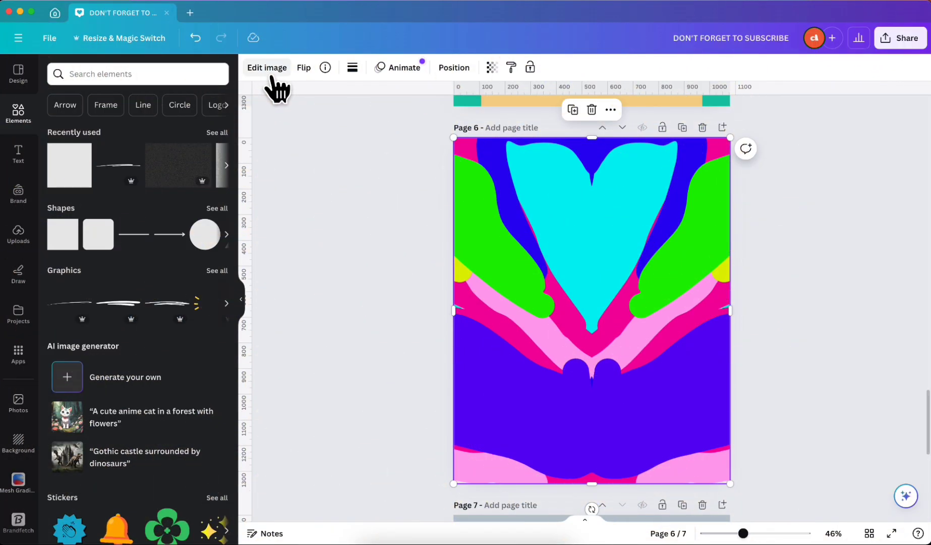
click(270, 70)
click(201, 419)
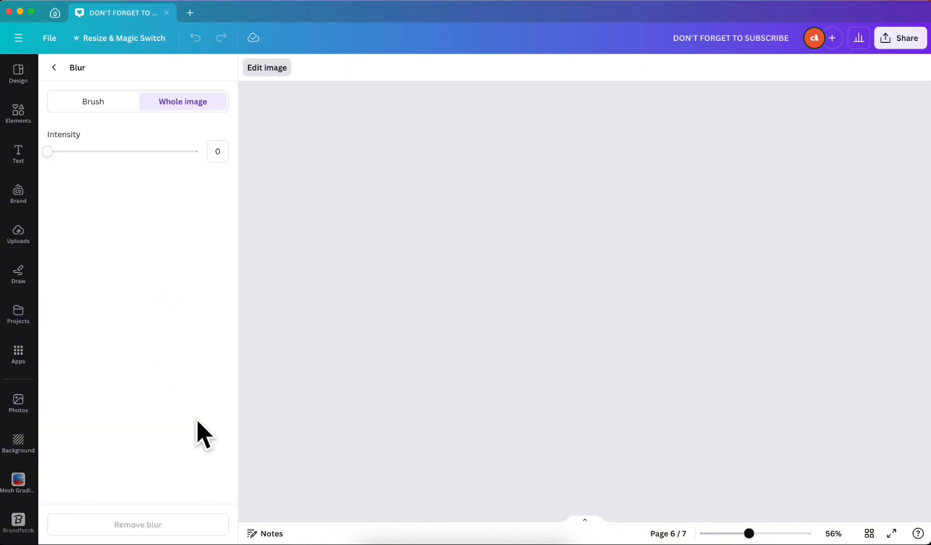
drag(51, 152, 266, 168)
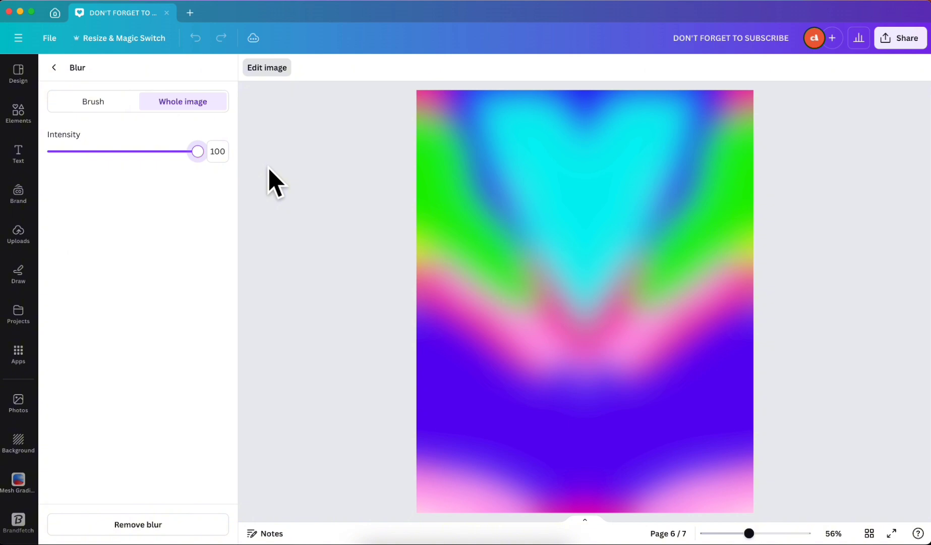
click(53, 68)
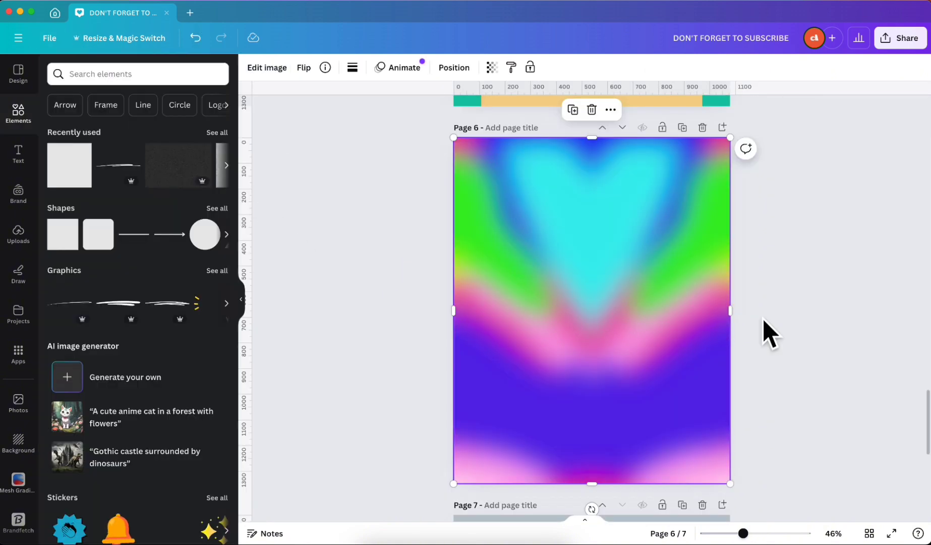
click(762, 319)
Copy page 6 with the blurred pattern to the clipboard as an image
click(569, 311)
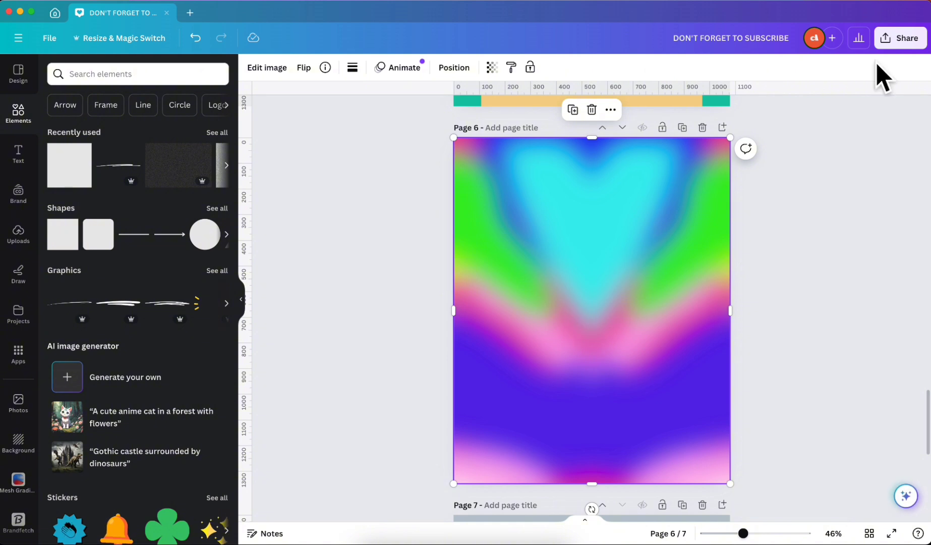
click(902, 39)
click(785, 258)
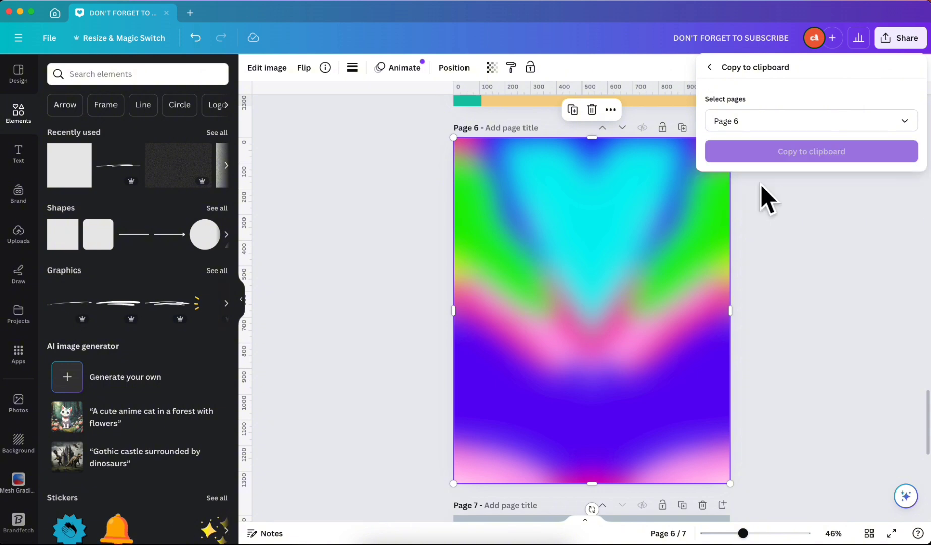
click(767, 151)
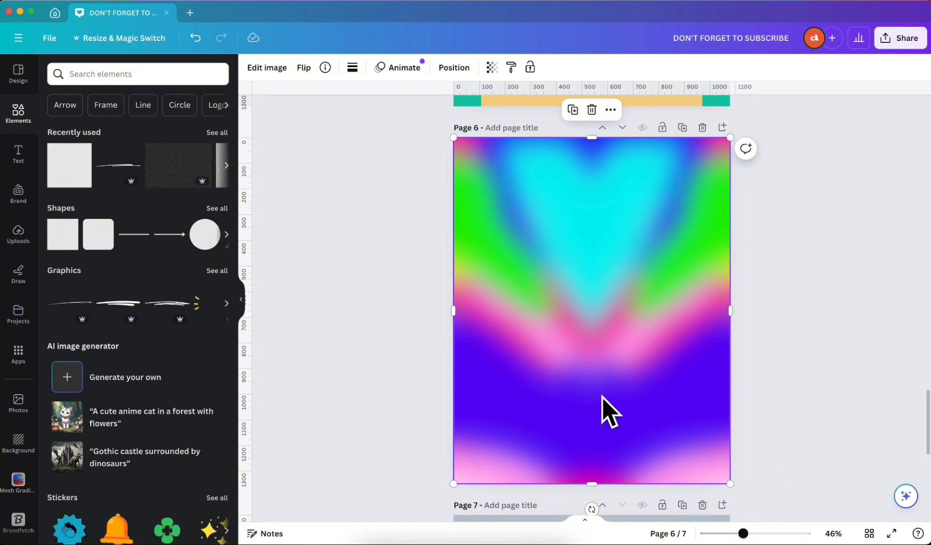
scroll(602, 396, down, 7)
scroll(602, 397, up, 8)
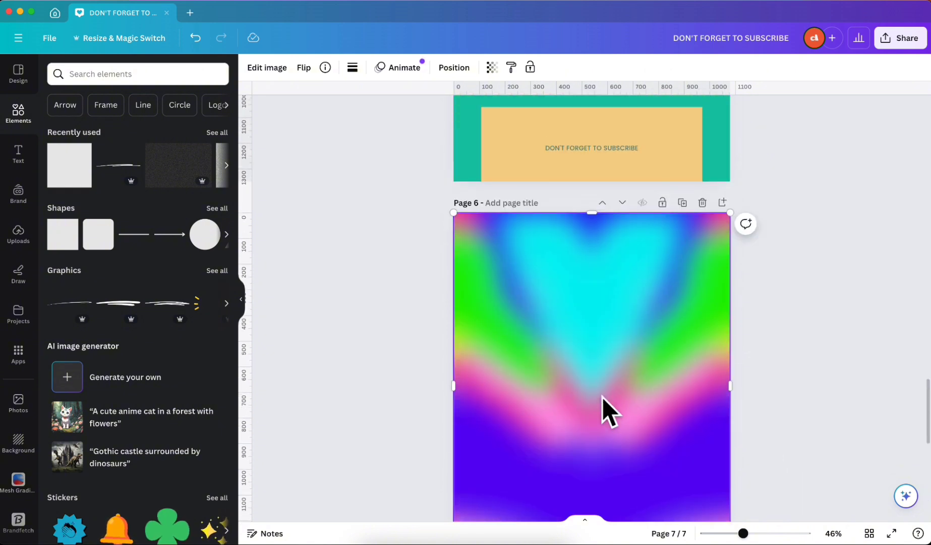
scroll(602, 397, up, 5)
scroll(602, 397, down, 10)
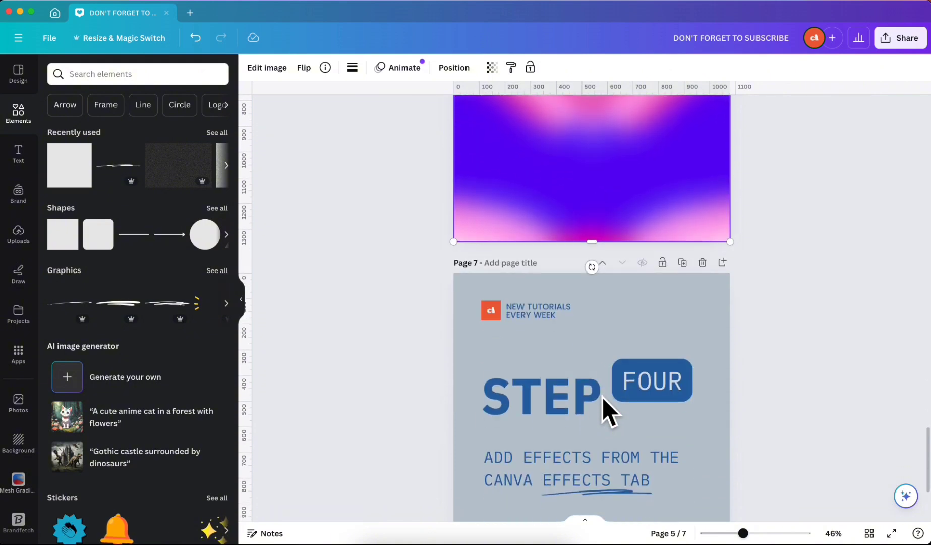
scroll(602, 397, down, 2)
scroll(539, 289, up, 5)
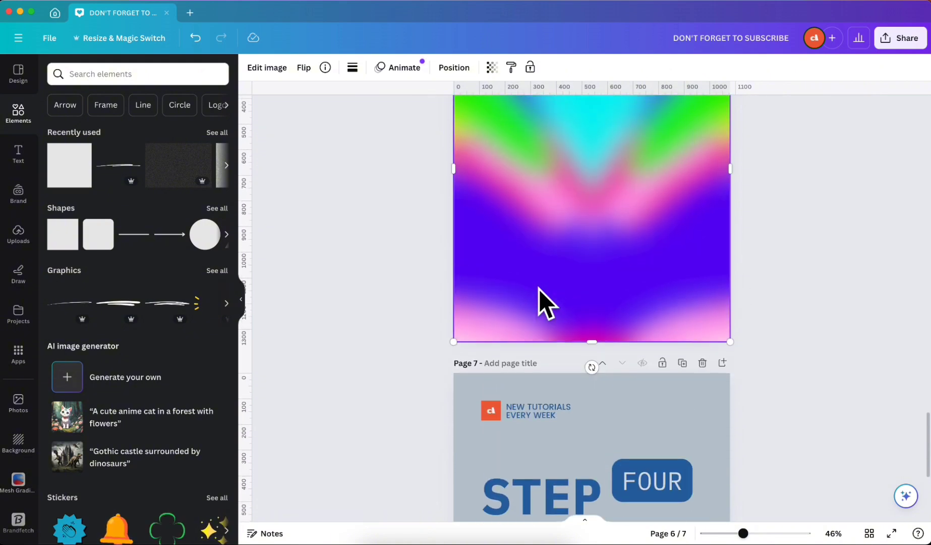
scroll(539, 289, up, 4)
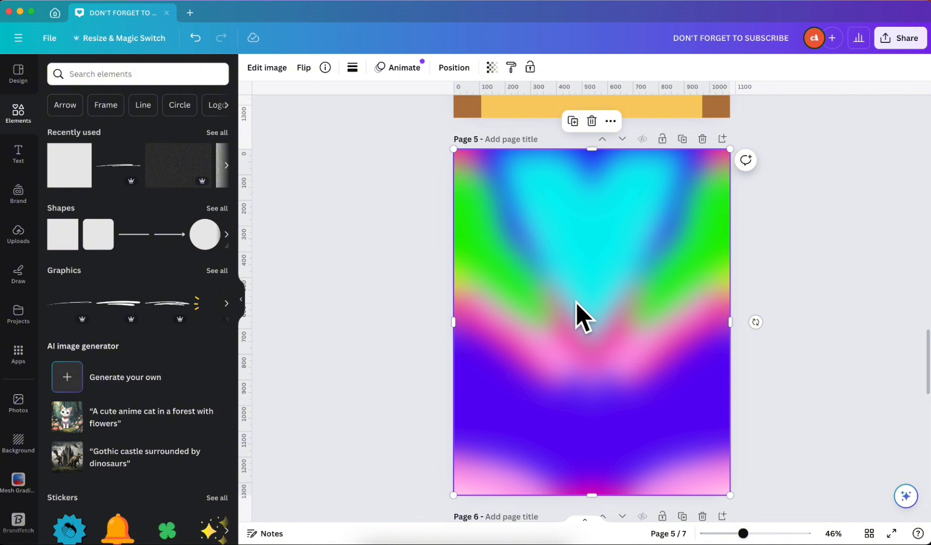
Blur the flattened blurred image on page 5 once more, applying the effect to the whole image at intensity 100
click(791, 223)
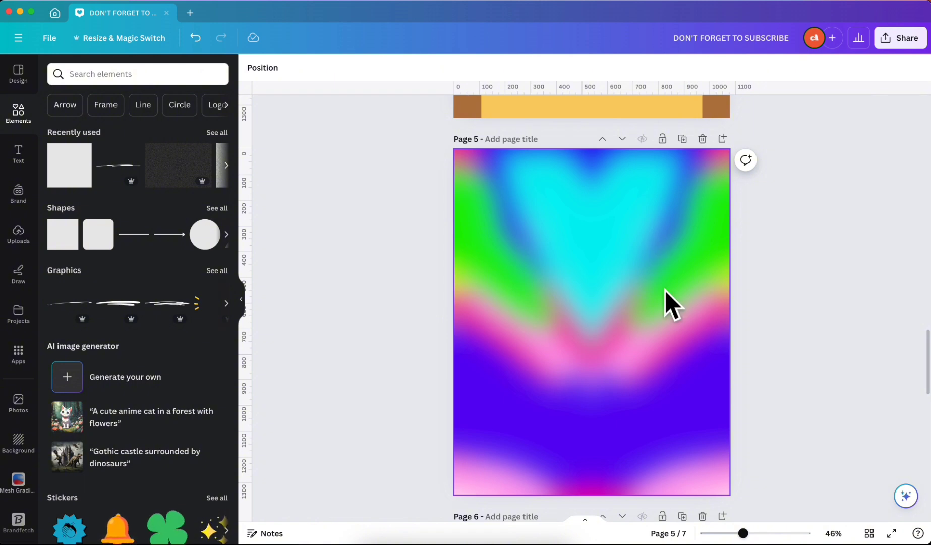
click(526, 247)
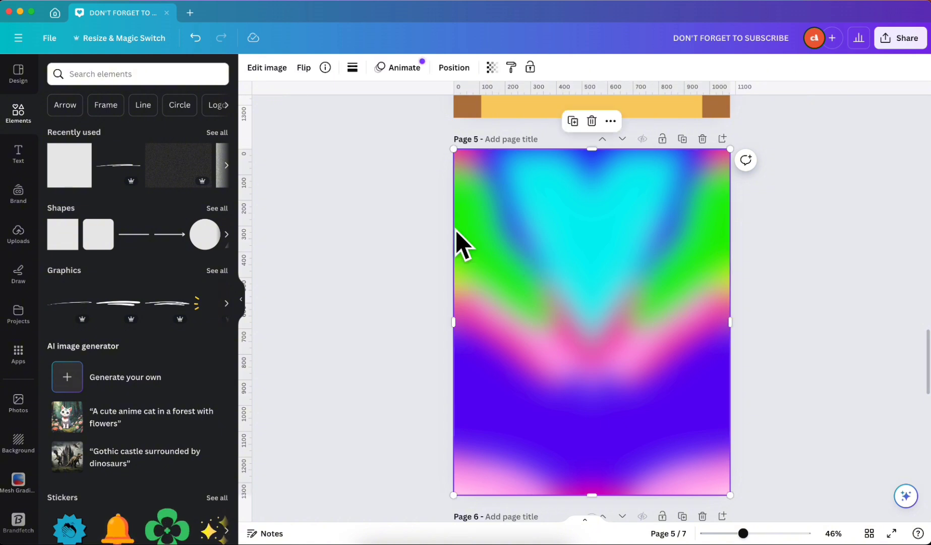
click(257, 71)
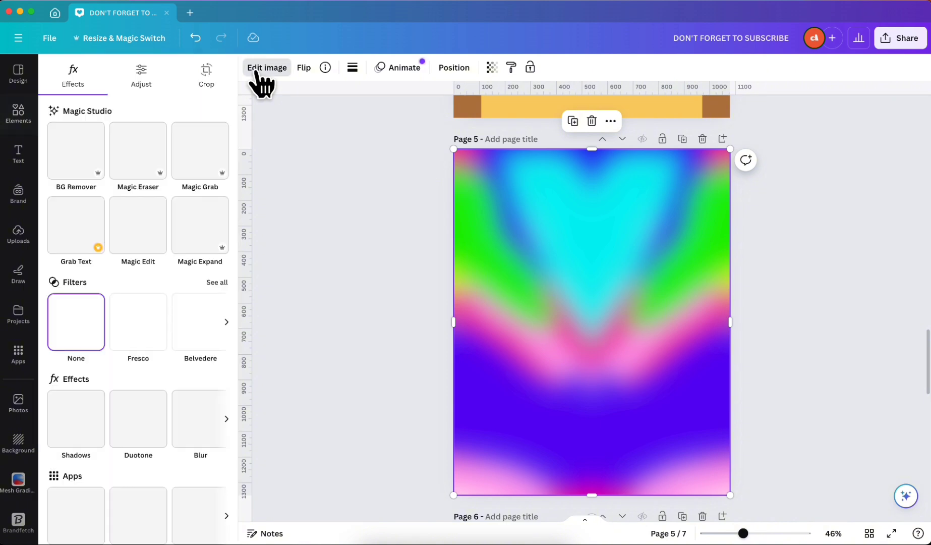
click(205, 433)
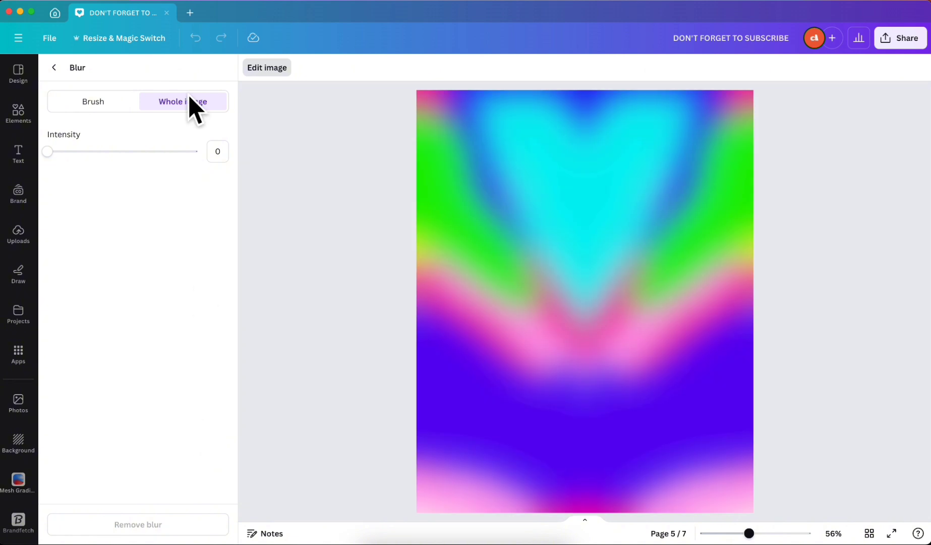
drag(48, 151, 214, 151)
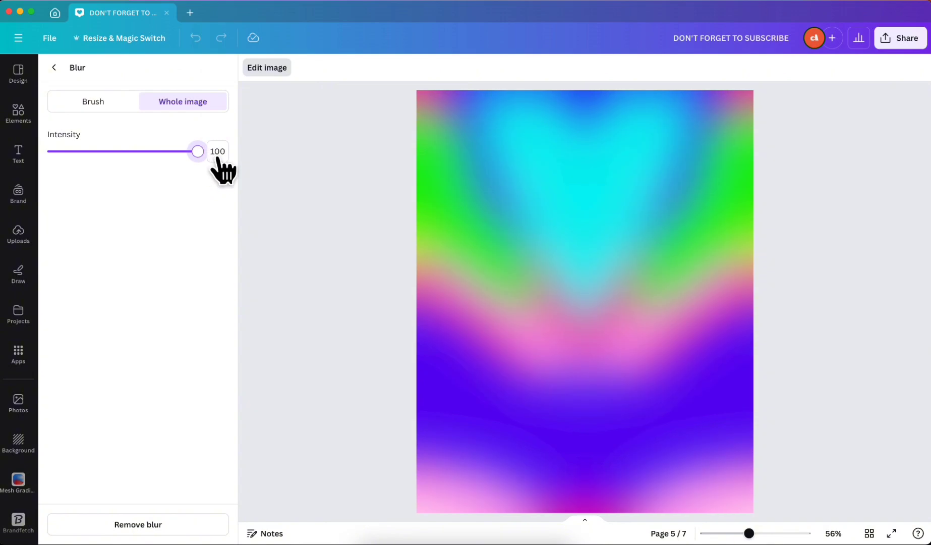
Leave the Blur settings of the gradient image on page 5 and deselect it
click(54, 68)
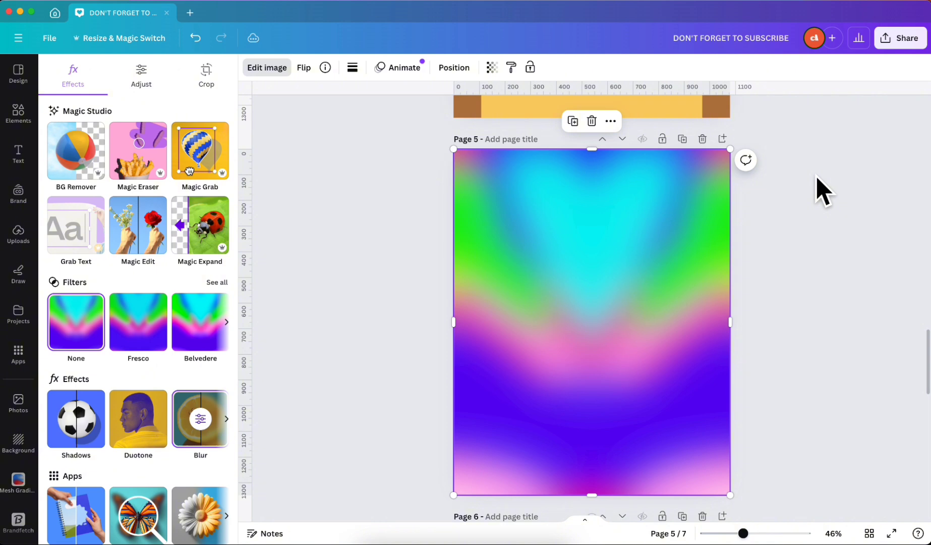
key(Escape)
click(310, 240)
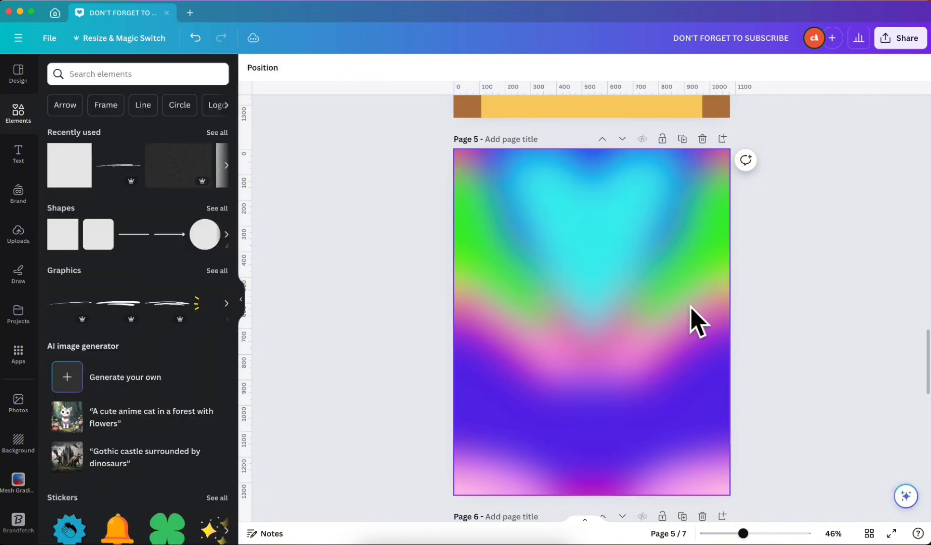
Duplicate page 5 with the blurred gradient and move the copy below the Step Three page
scroll(852, 311, down, 6)
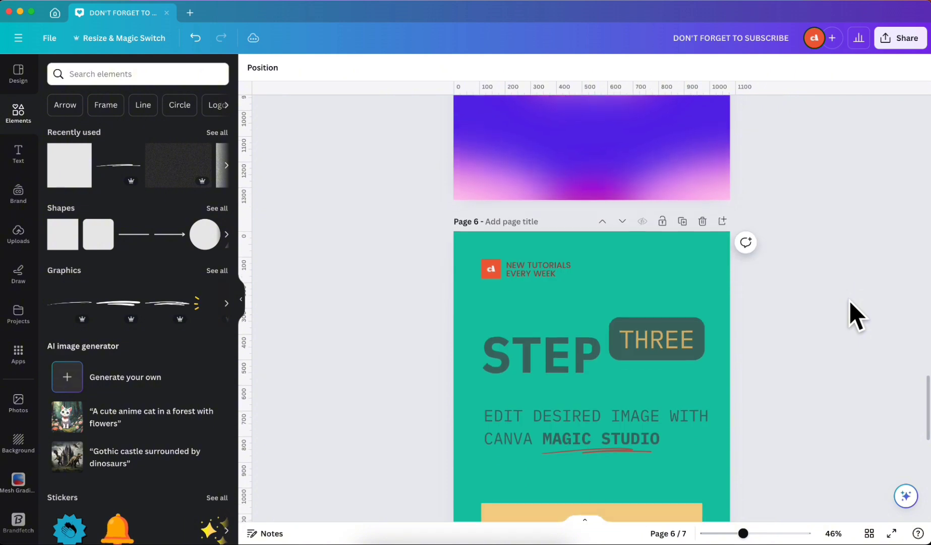
scroll(712, 388, down, 2)
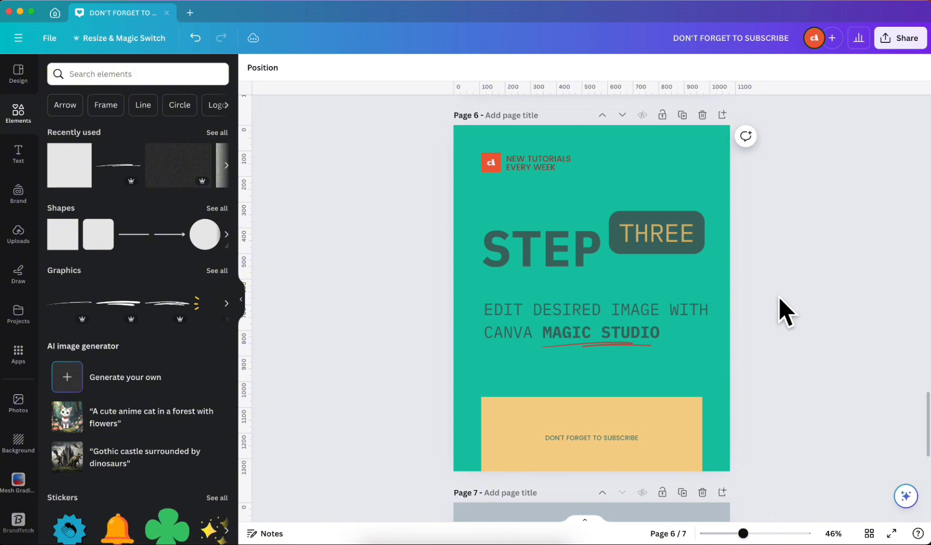
scroll(785, 312, up, 1)
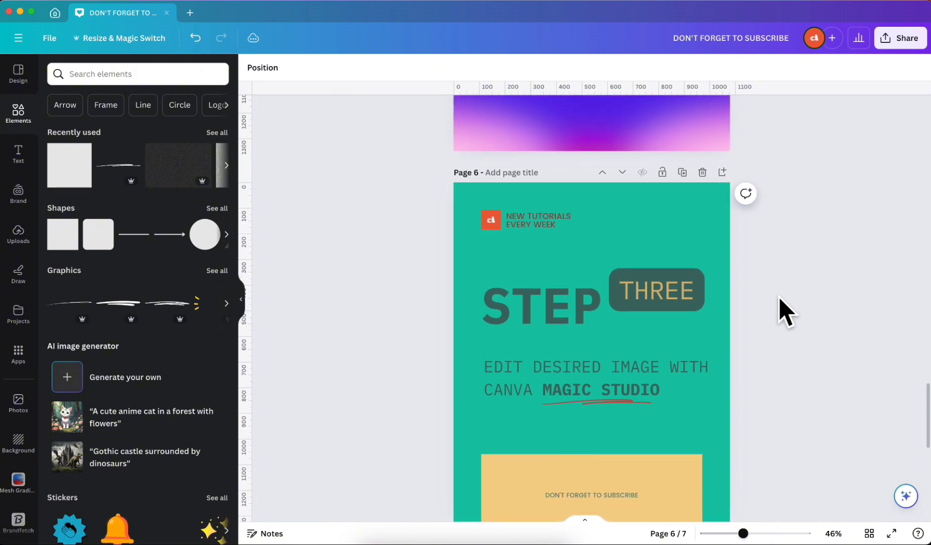
scroll(780, 299, up, 5)
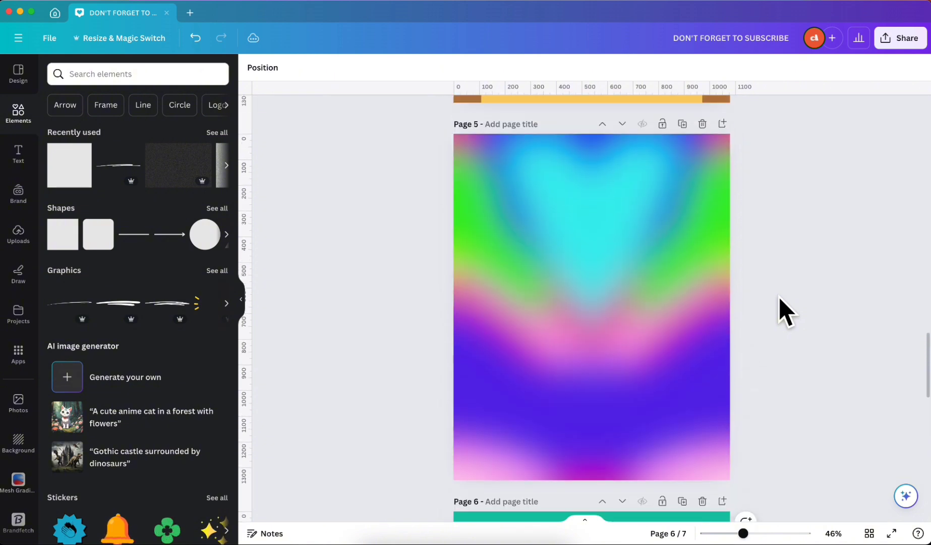
click(682, 151)
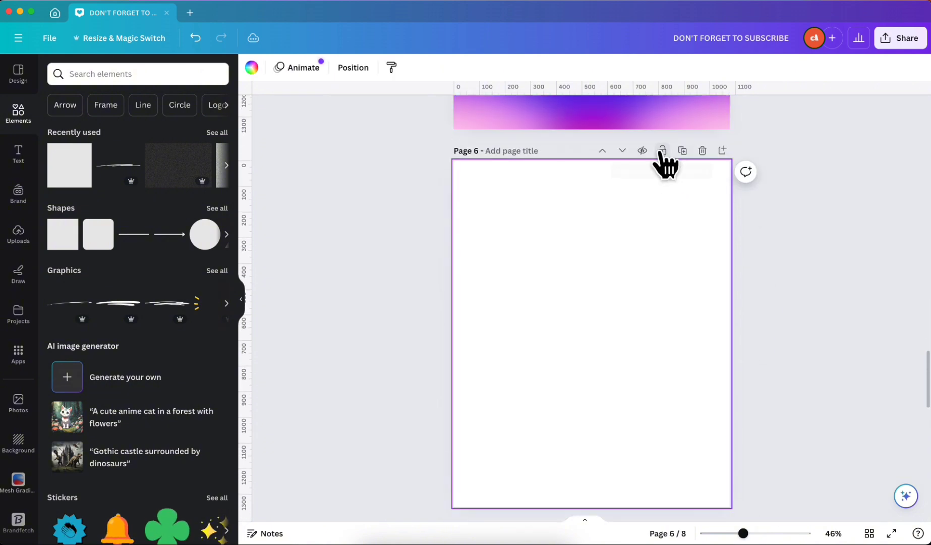
scroll(645, 212, up, 4)
scroll(644, 205, down, 3)
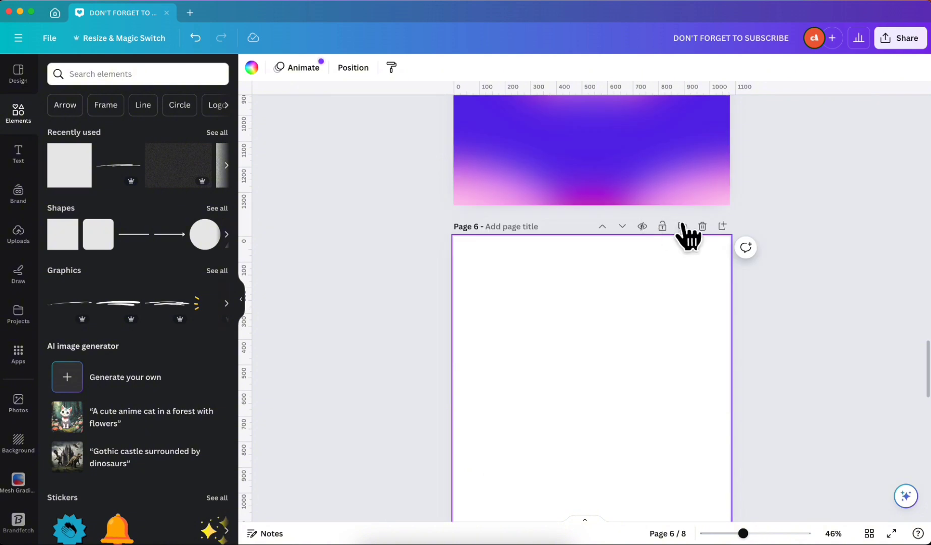
click(702, 226)
key(super+z)
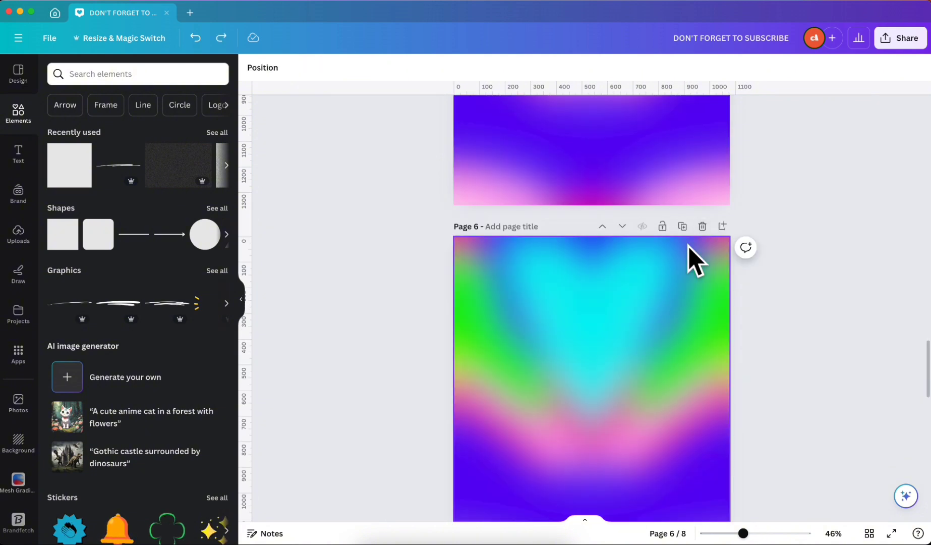
click(622, 227)
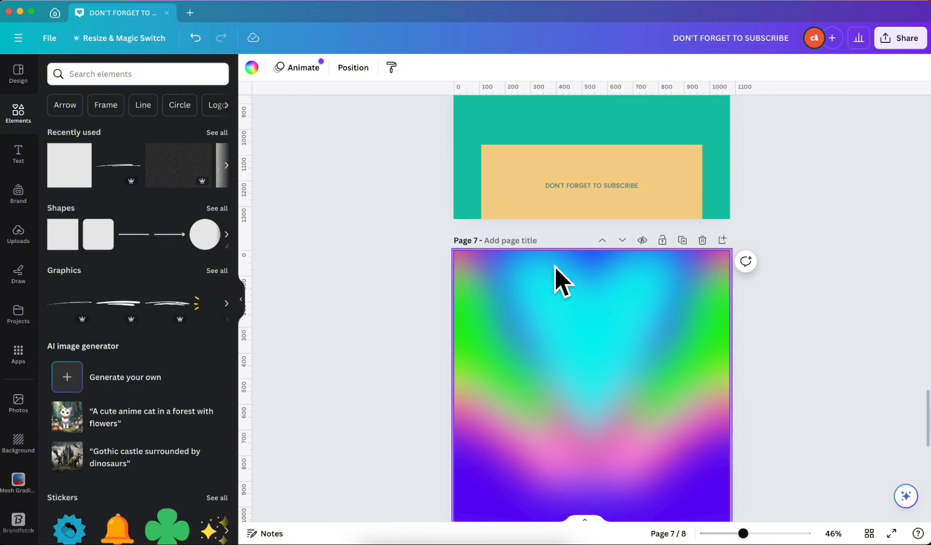
Open the image adjustments for the gradient on page 7 and set the whole image's Temperature to 26
scroll(555, 267, up, 3)
scroll(537, 266, down, 5)
click(568, 254)
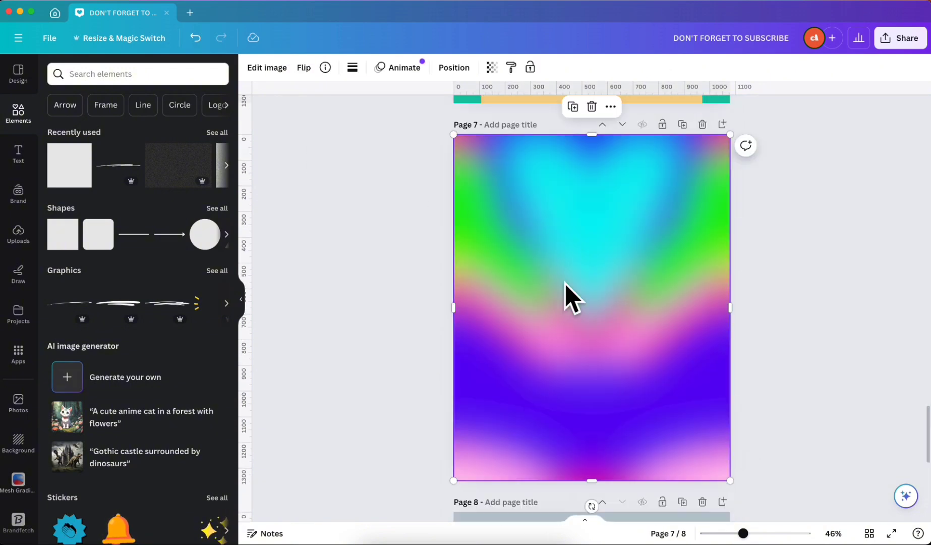
click(265, 68)
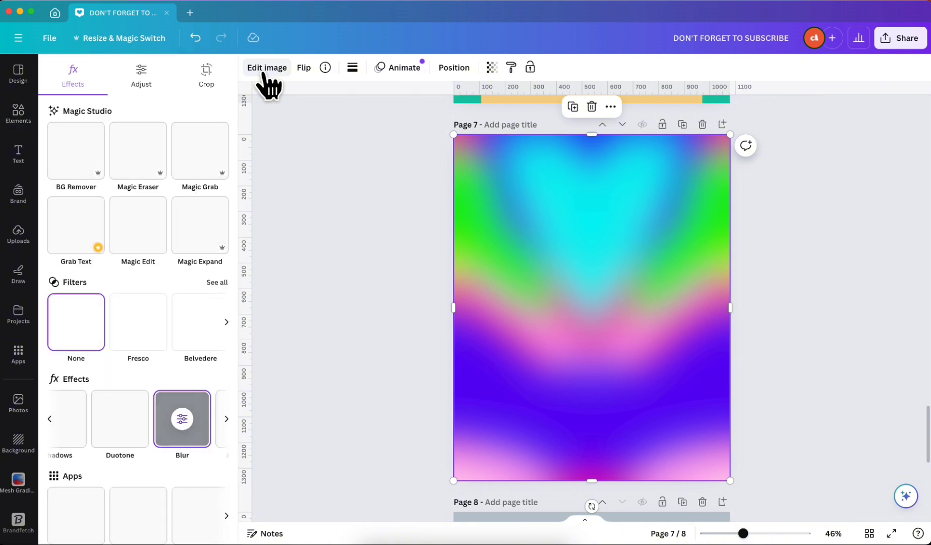
click(146, 79)
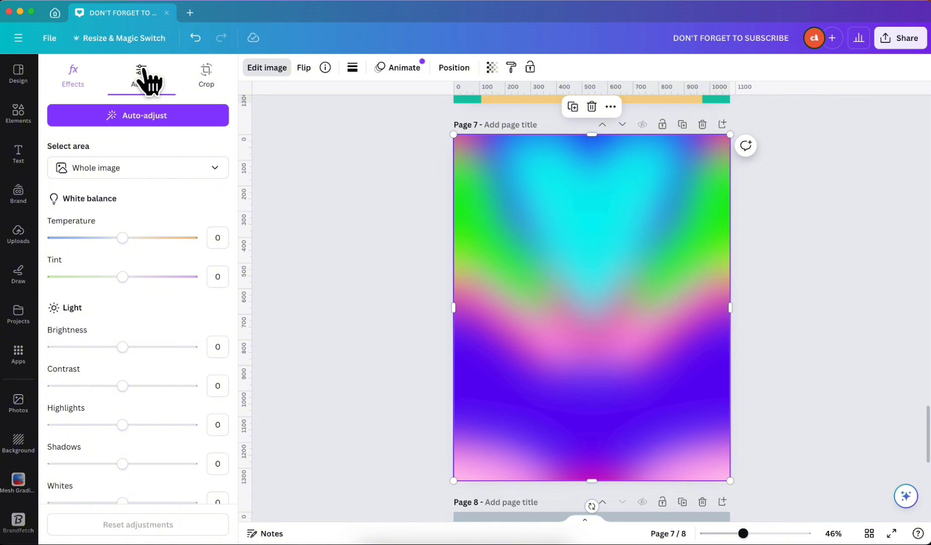
drag(122, 237, 143, 237)
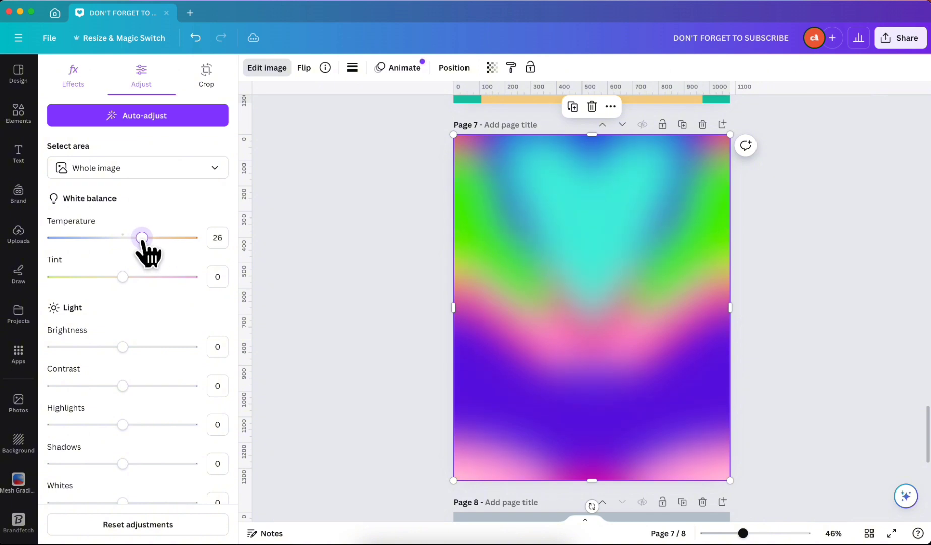
scroll(150, 353, down, 2)
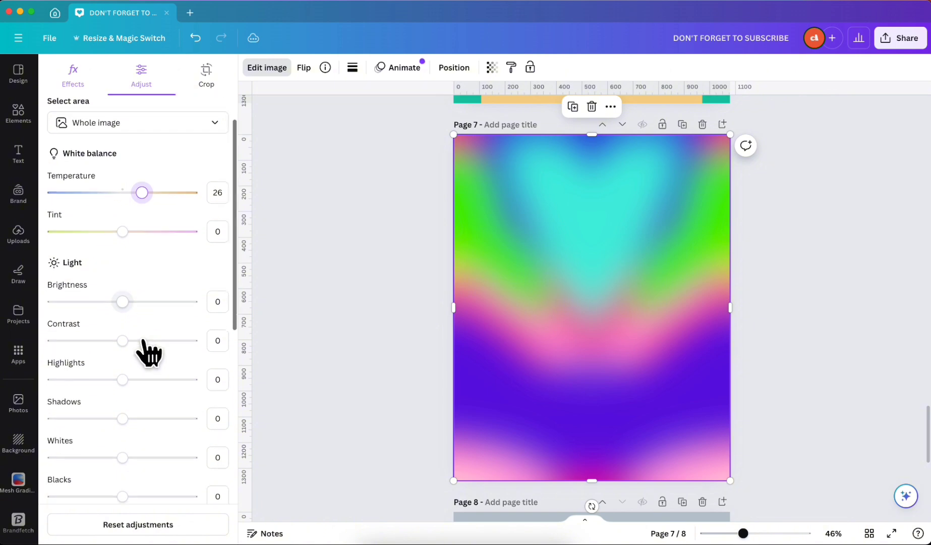
Set the gradient image's Tint to 8 and its Brightness to 5
mouse_move(123, 237)
mouse_down()
mouse_move(139, 237)
mouse_move(104, 237)
mouse_move(142, 225)
mouse_move(132, 225)
mouse_up()
scroll(143, 303, down, 3)
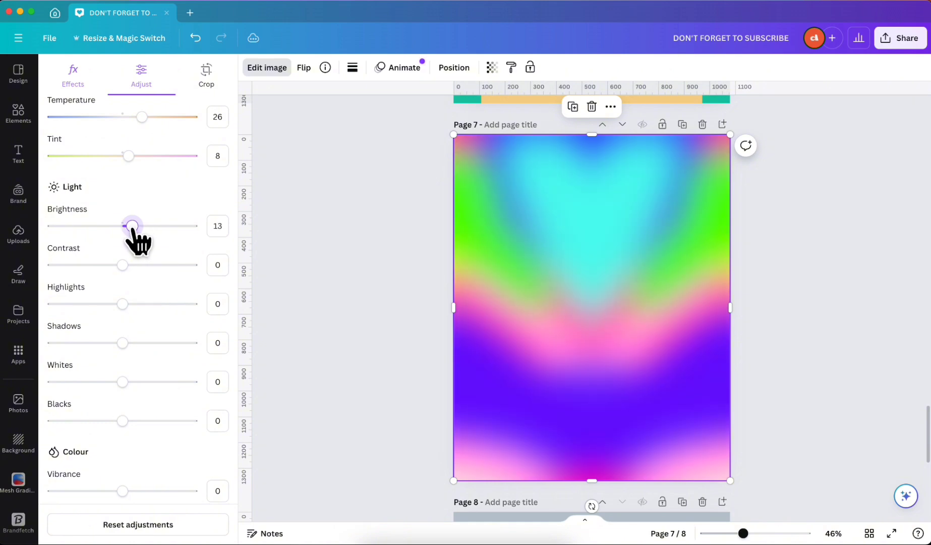
click(221, 226)
text(5)
key(Return)
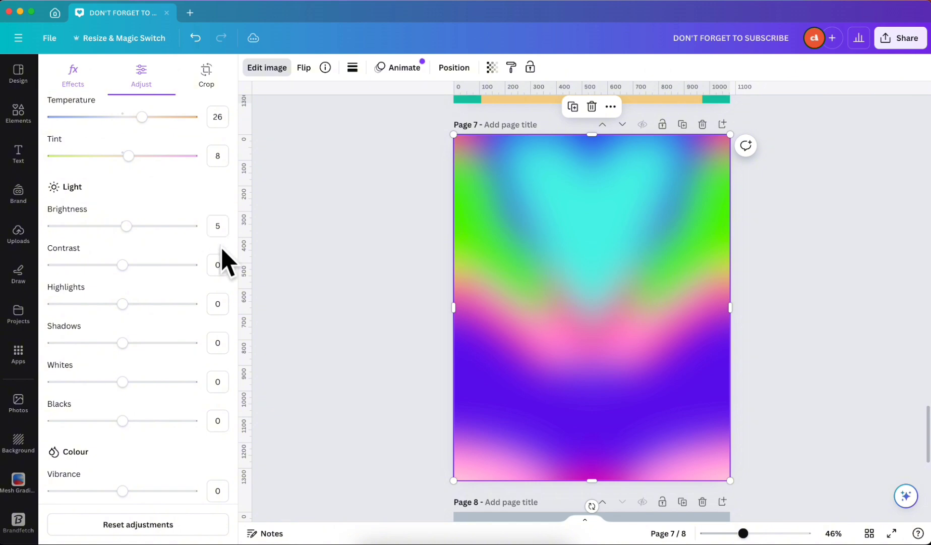
Set the gradient image's Contrast to 20 and try out the other light adjustments, returning them to 0
mouse_move(123, 264)
mouse_down()
mouse_move(147, 265)
mouse_move(121, 264)
mouse_move(140, 264)
mouse_up()
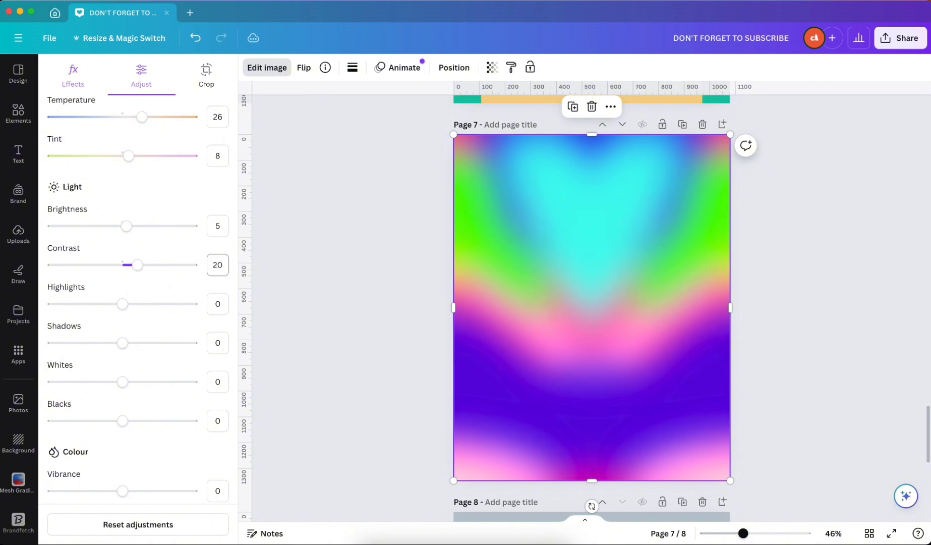
mouse_move(123, 304)
mouse_down()
mouse_move(60, 304)
mouse_move(122, 303)
mouse_up()
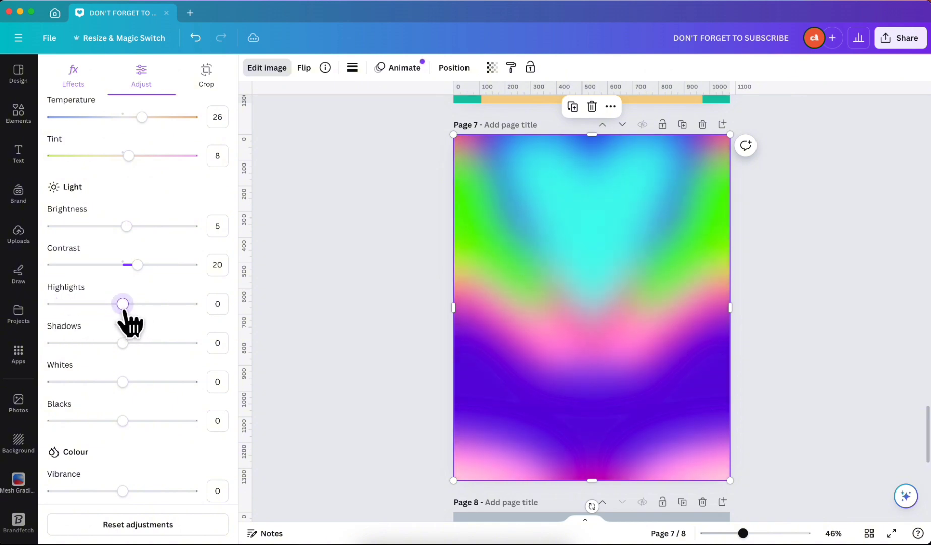
scroll(154, 356, down, 2)
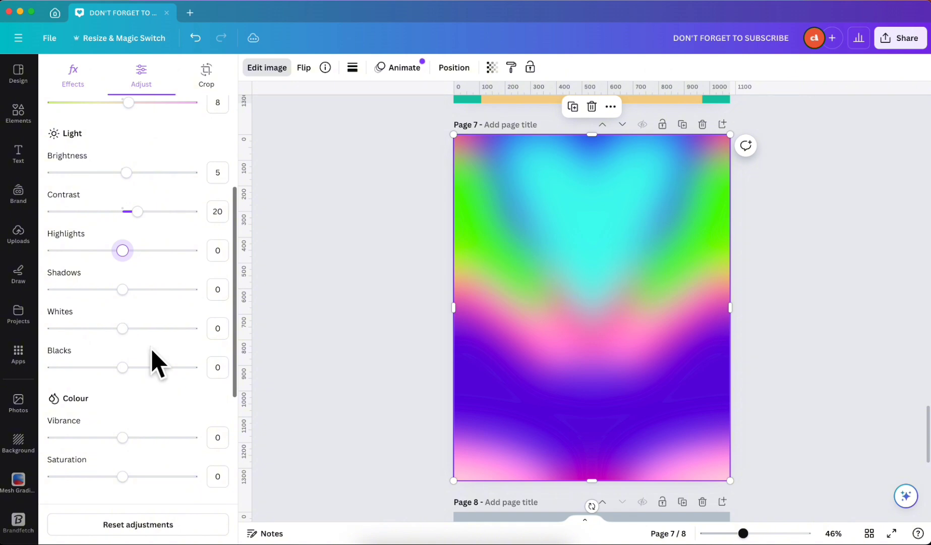
mouse_move(130, 303)
mouse_down()
mouse_move(178, 304)
mouse_move(123, 304)
mouse_up()
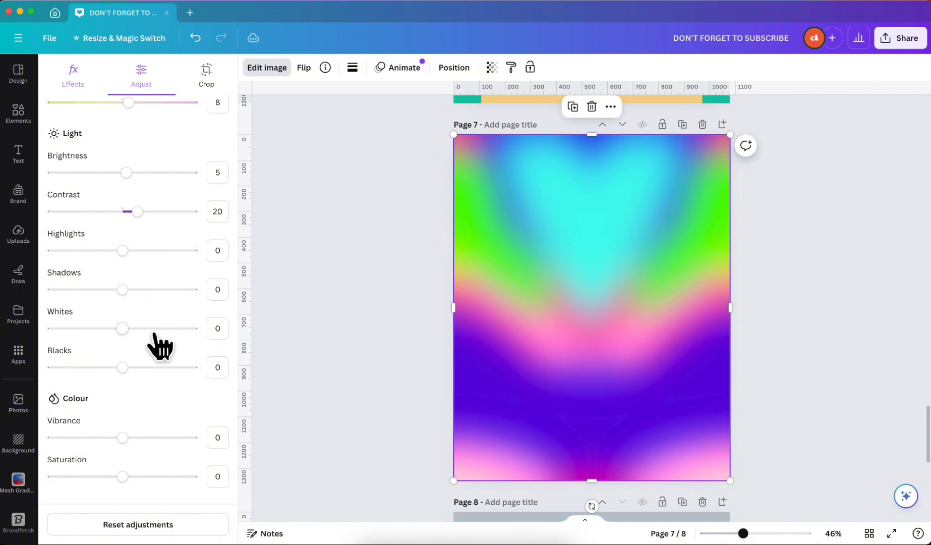
Boost the gradient image's colours with Vibrance at 33 and Saturation at 32
scroll(120, 411, down, 5)
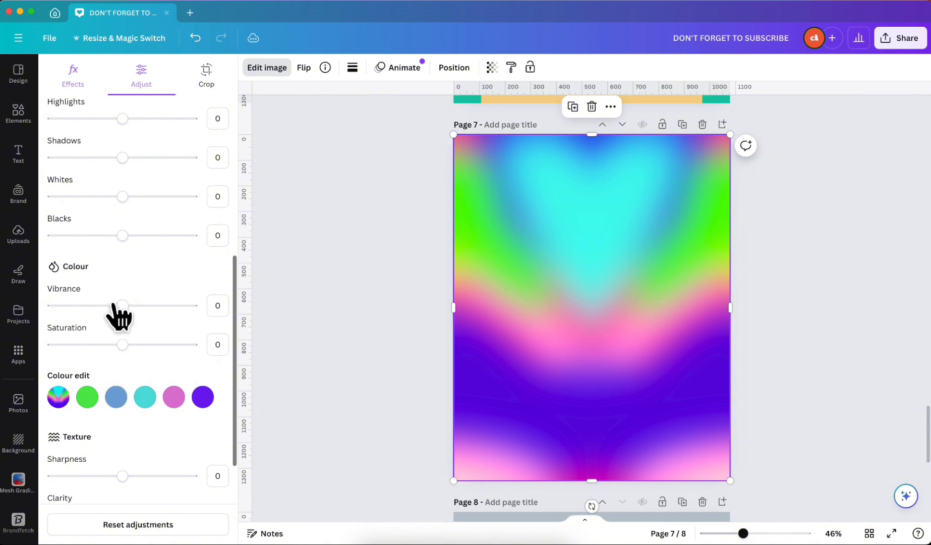
drag(122, 306, 146, 345)
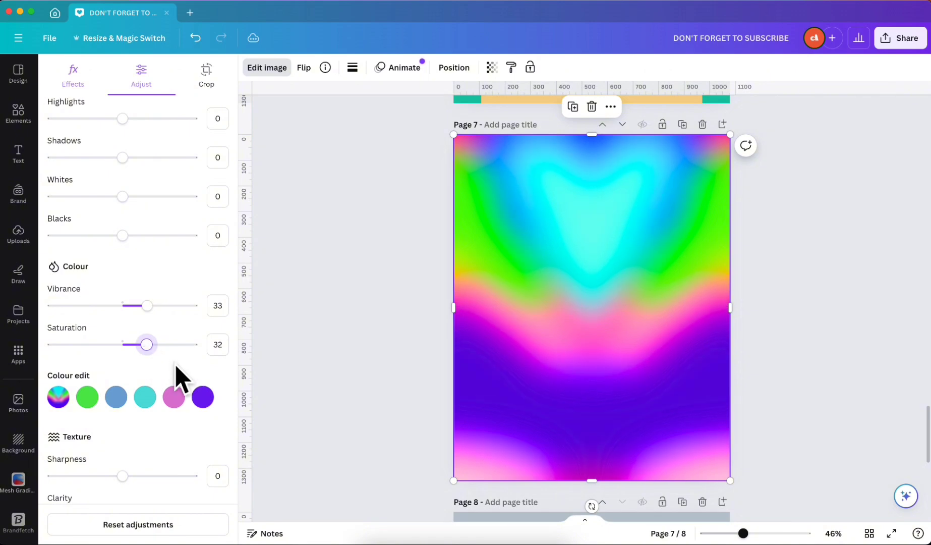
scroll(182, 376, down, 1)
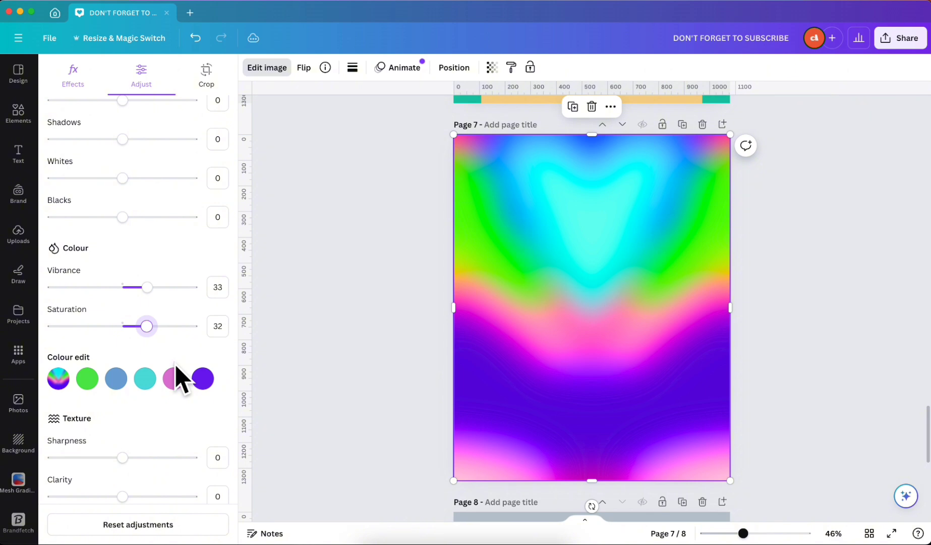
Set the gradient image's texture to Sharpness 32 and Clarity 39, and deselect the image
scroll(177, 374, down, 3)
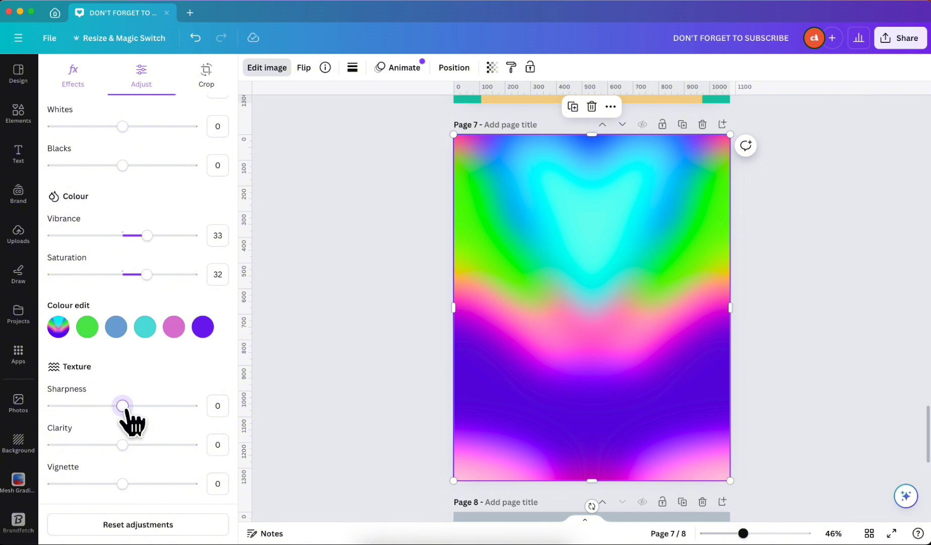
drag(123, 405, 146, 419)
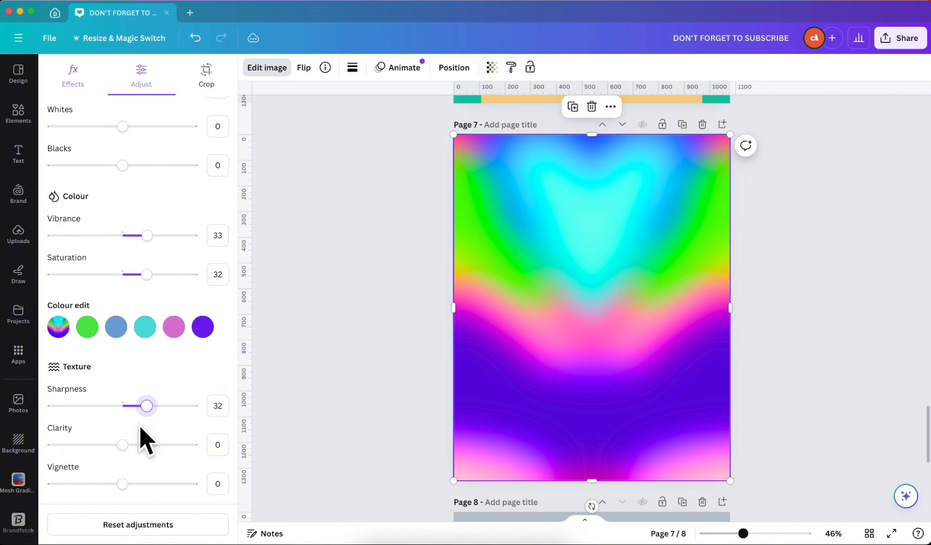
drag(122, 450, 151, 453)
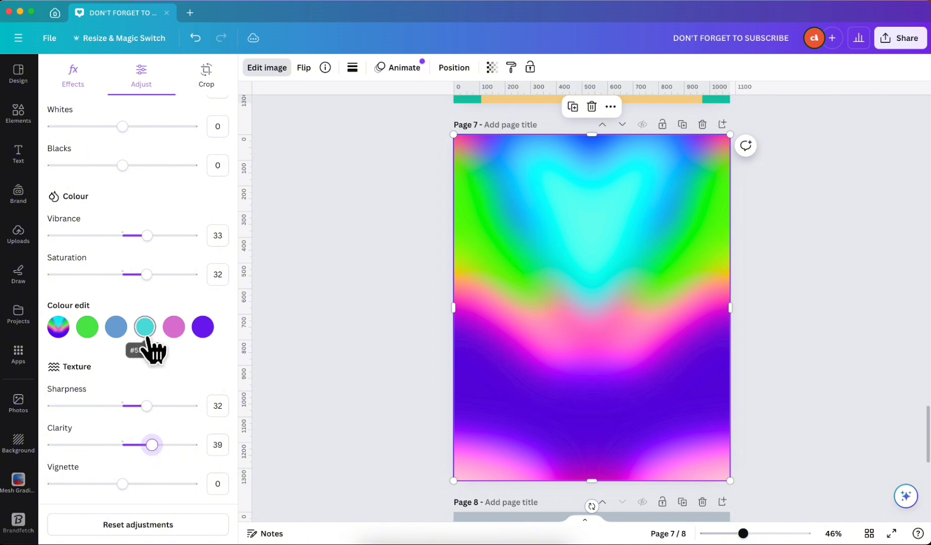
scroll(151, 350, up, 8)
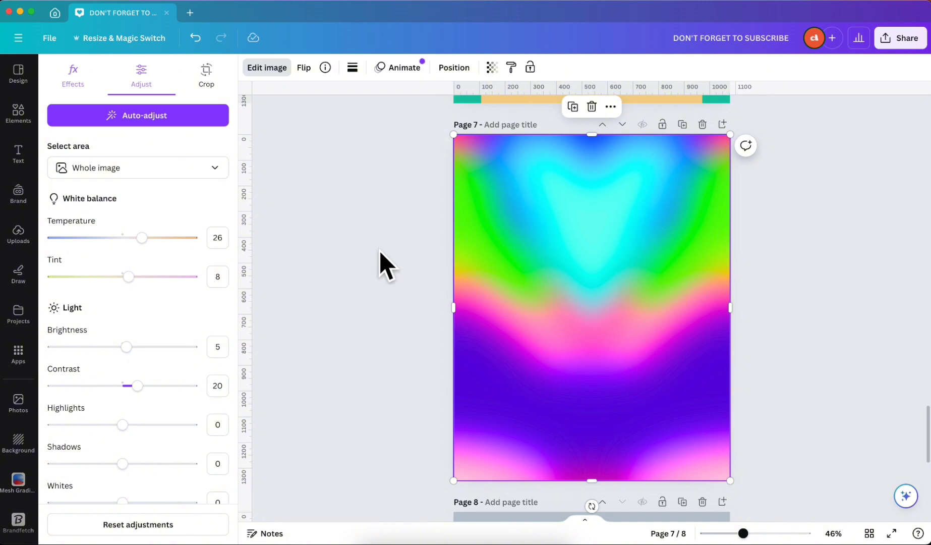
click(385, 265)
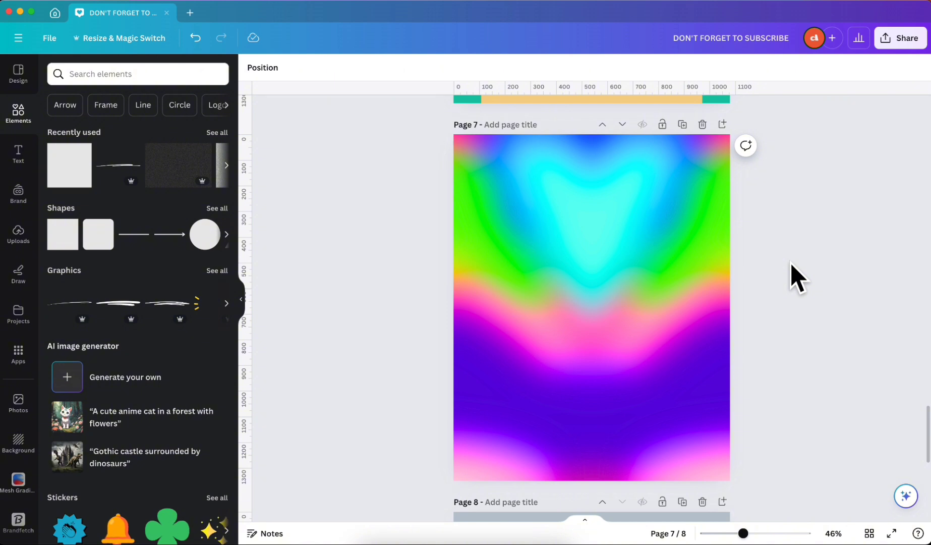
Duplicate page 7 with the adjusted gradient and move the copy below the Step Four page
scroll(646, 243, up, 1)
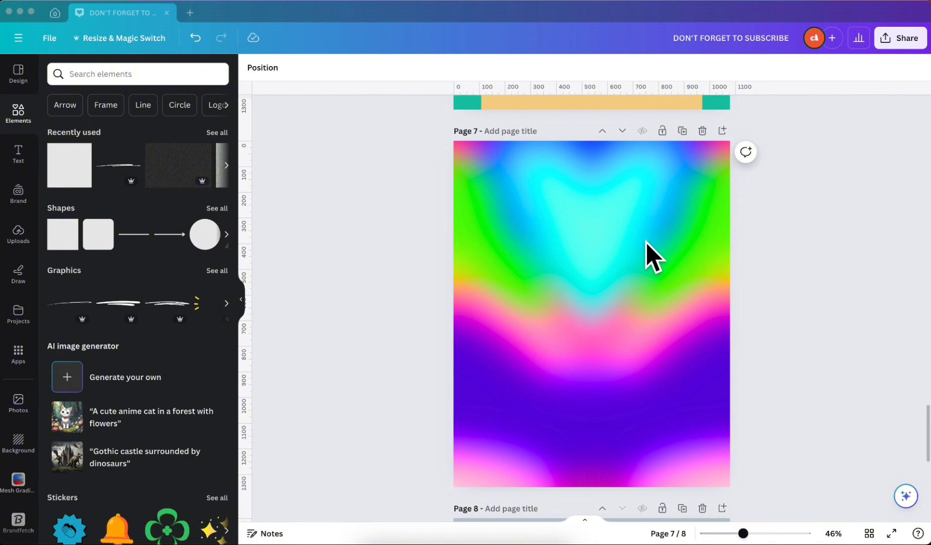
scroll(646, 242, down, 1)
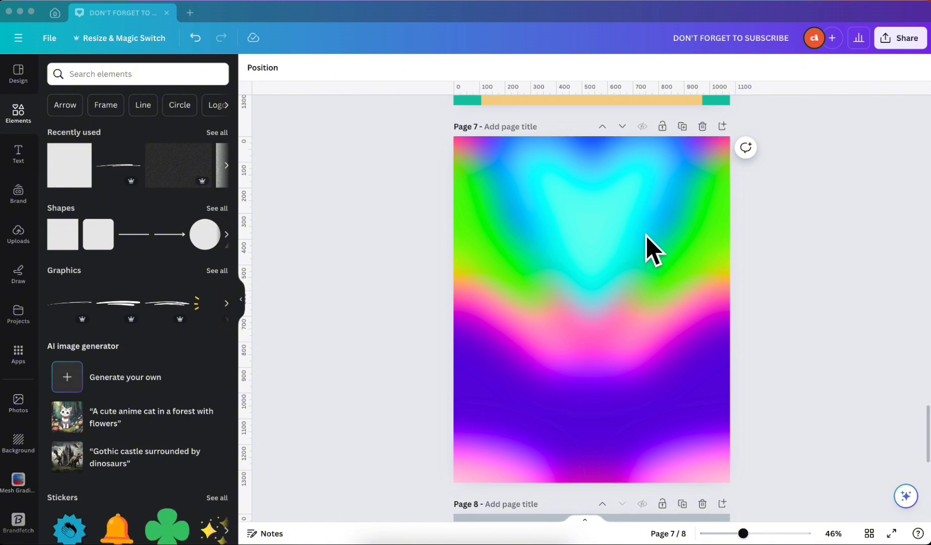
click(682, 126)
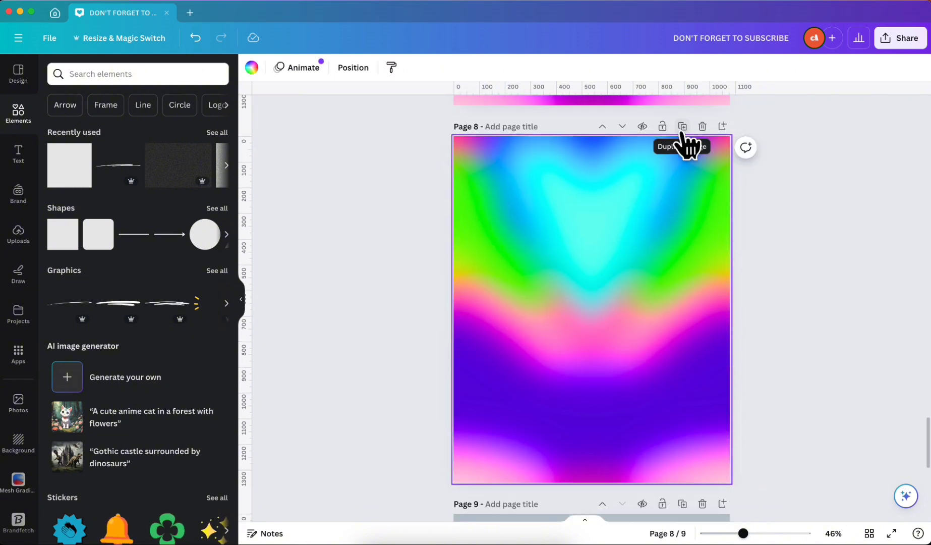
click(623, 127)
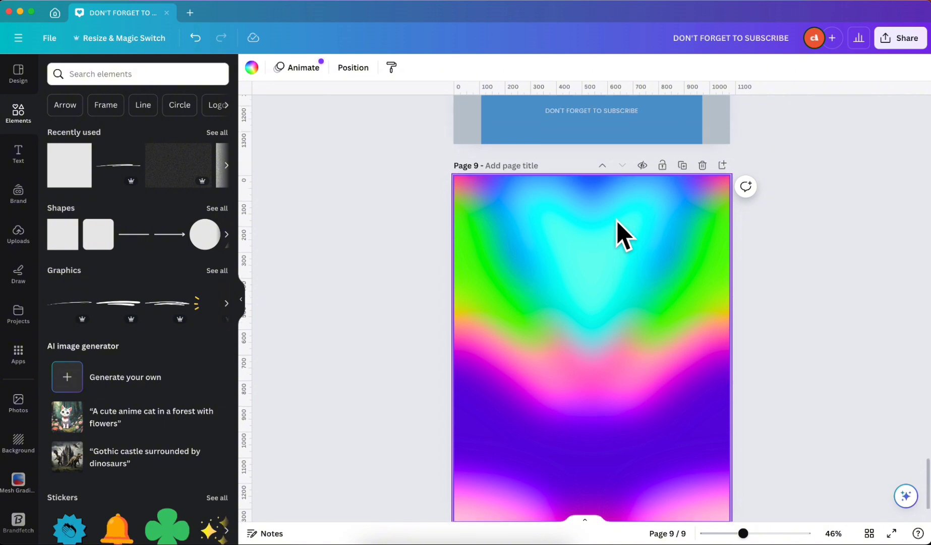
Select the gradient image on page 9 and open the Liquify effect for it
click(640, 146)
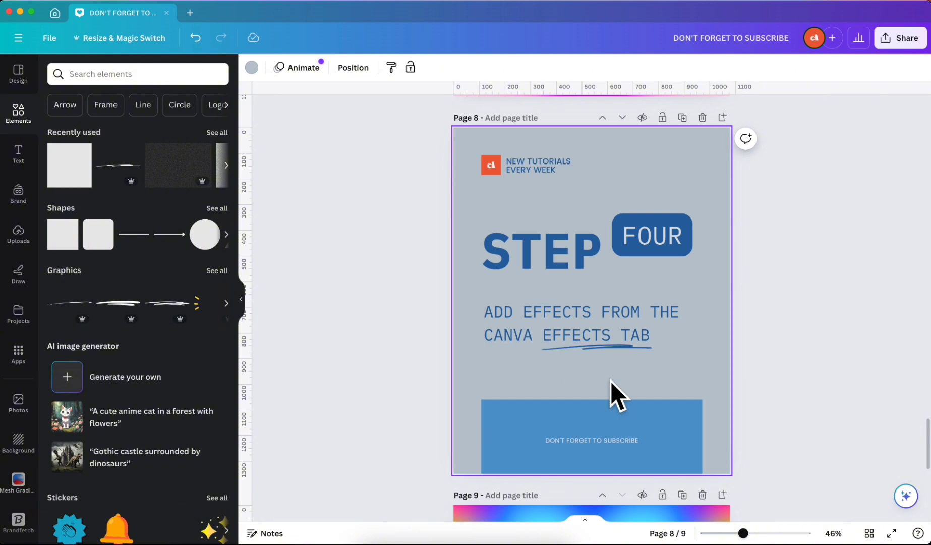
scroll(530, 382, down, 3)
scroll(550, 257, down, 10)
click(550, 257)
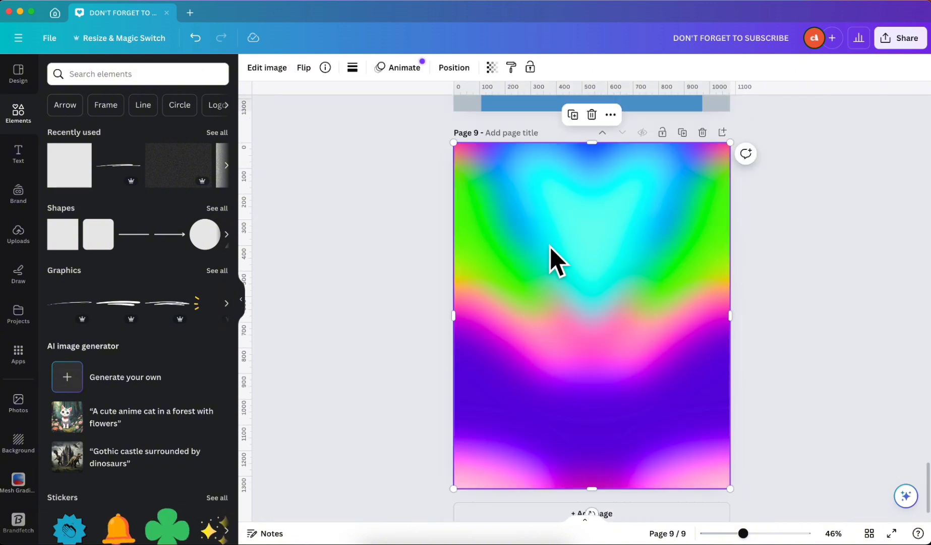
click(268, 68)
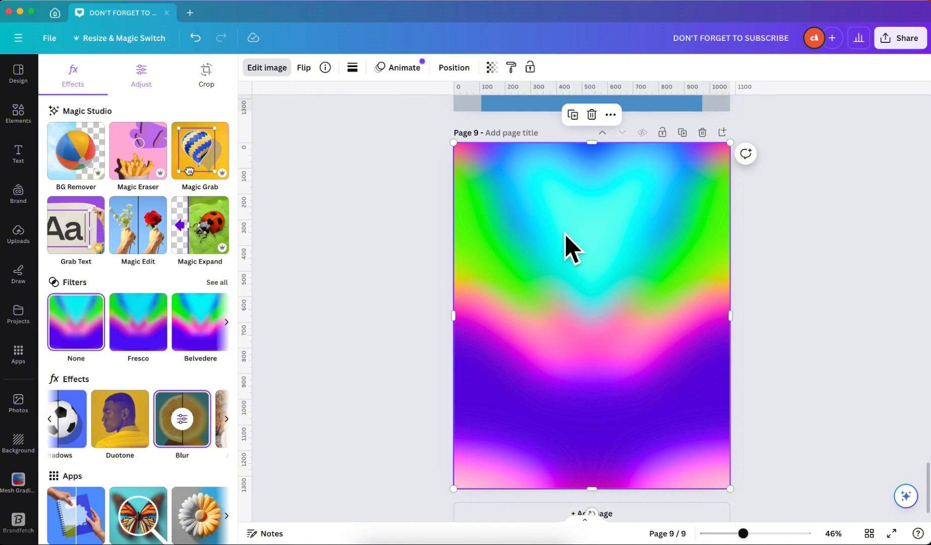
scroll(177, 374, down, 1)
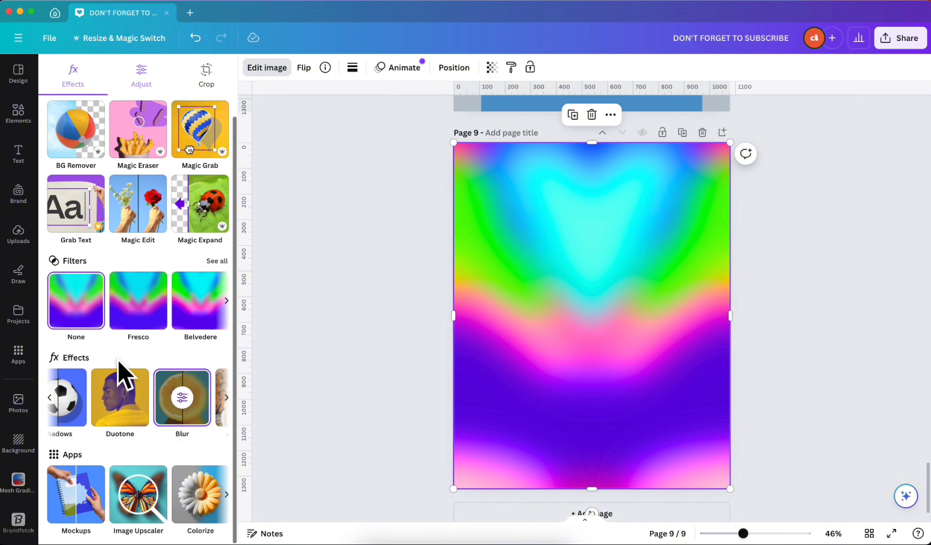
scroll(185, 497, right, 10)
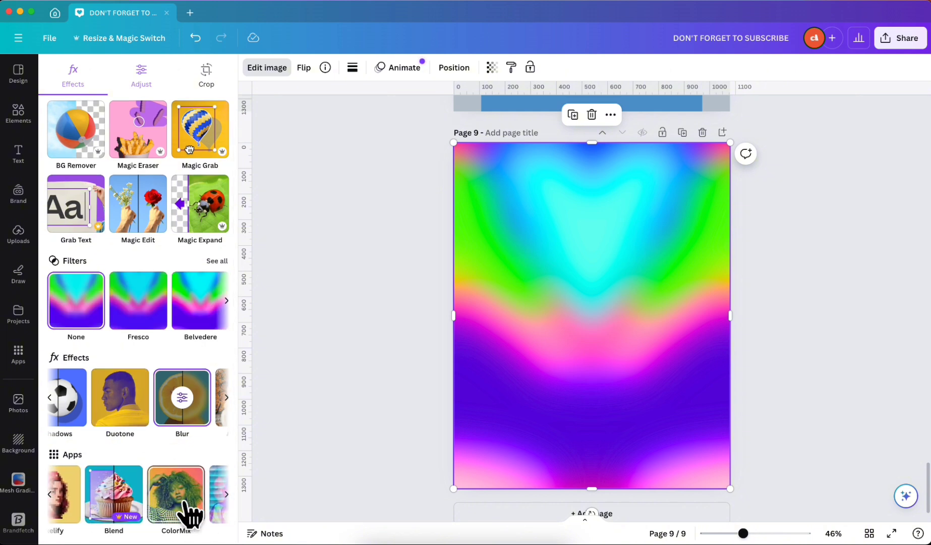
scroll(191, 513, right, 8)
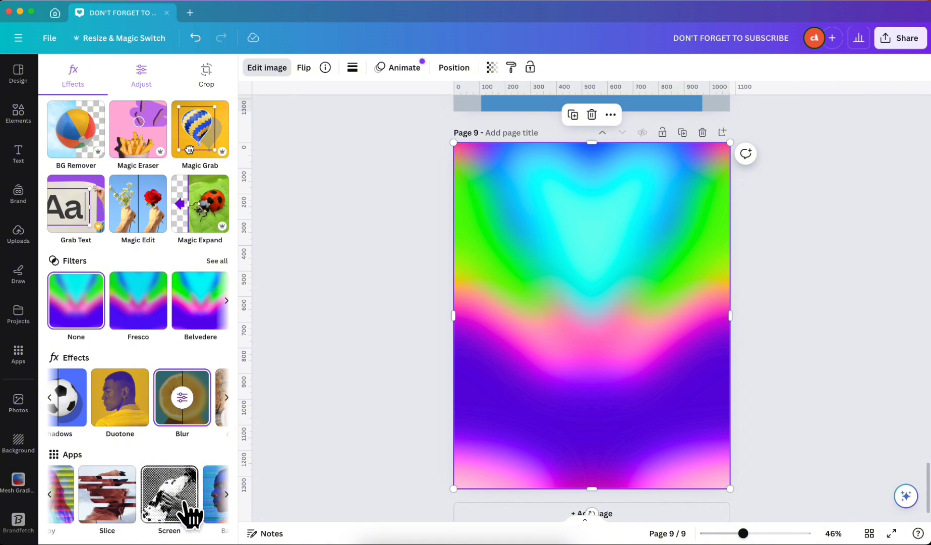
scroll(190, 512, right, 4)
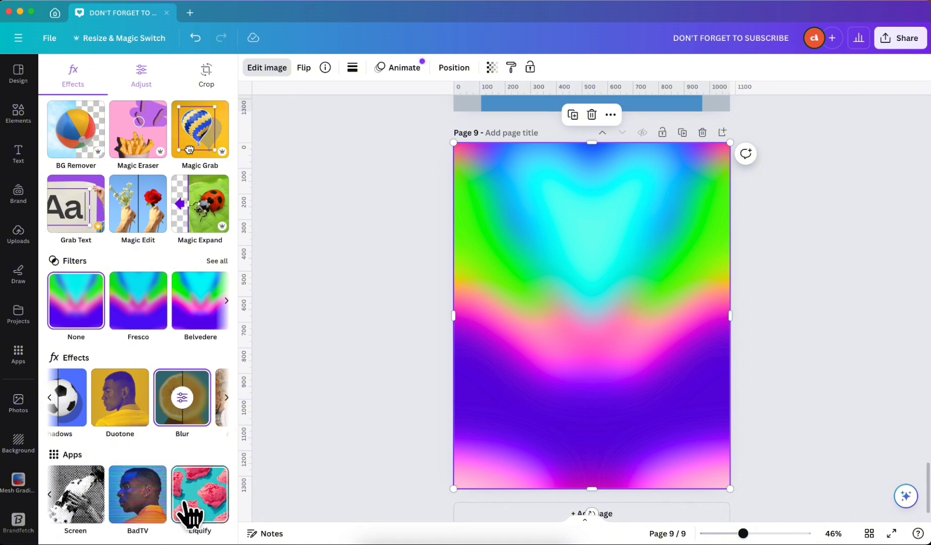
click(202, 494)
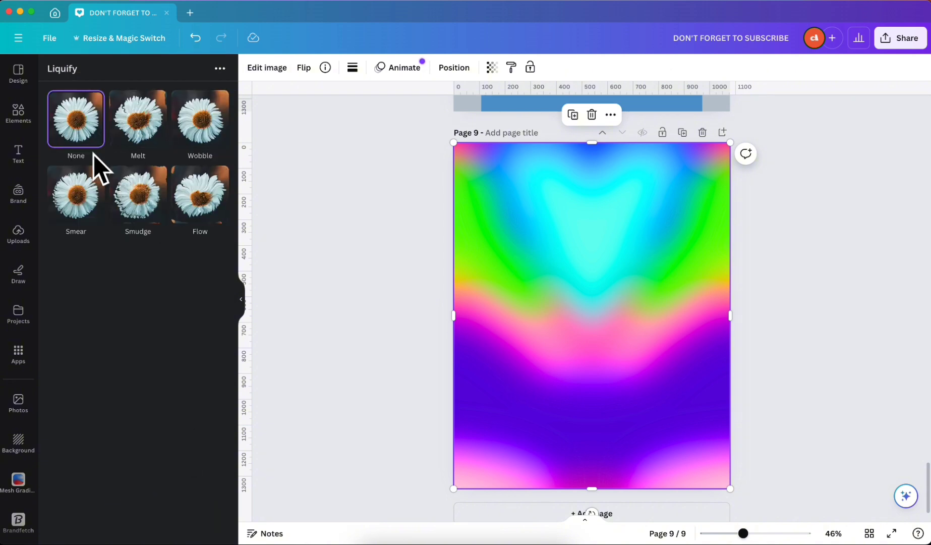
Try out the Melt, Wobble, Flow, Smear and Smudge presets of Liquify on the gradient
click(144, 138)
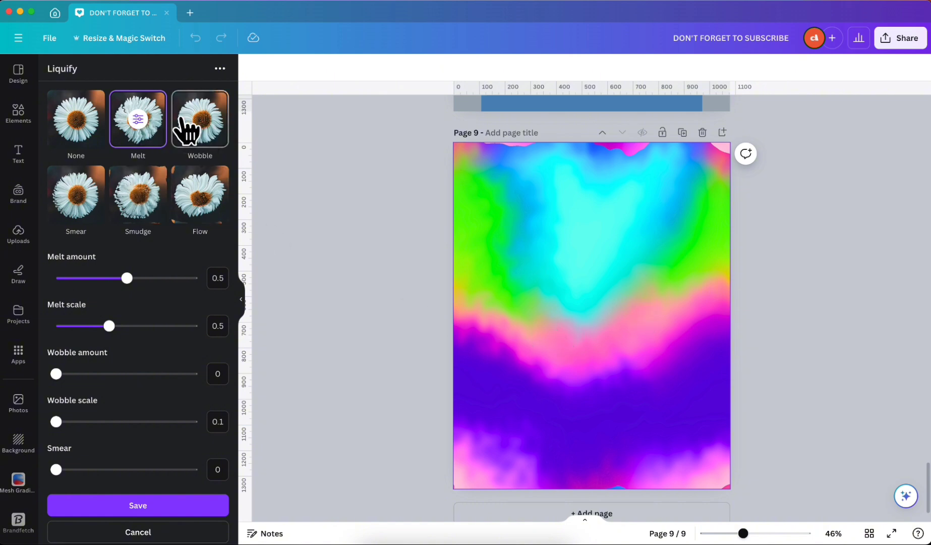
click(200, 130)
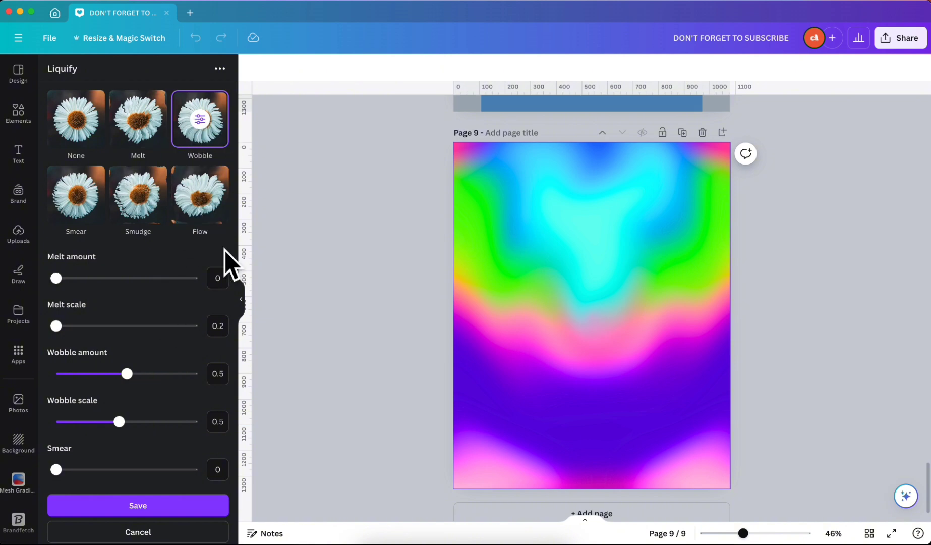
click(210, 196)
click(141, 204)
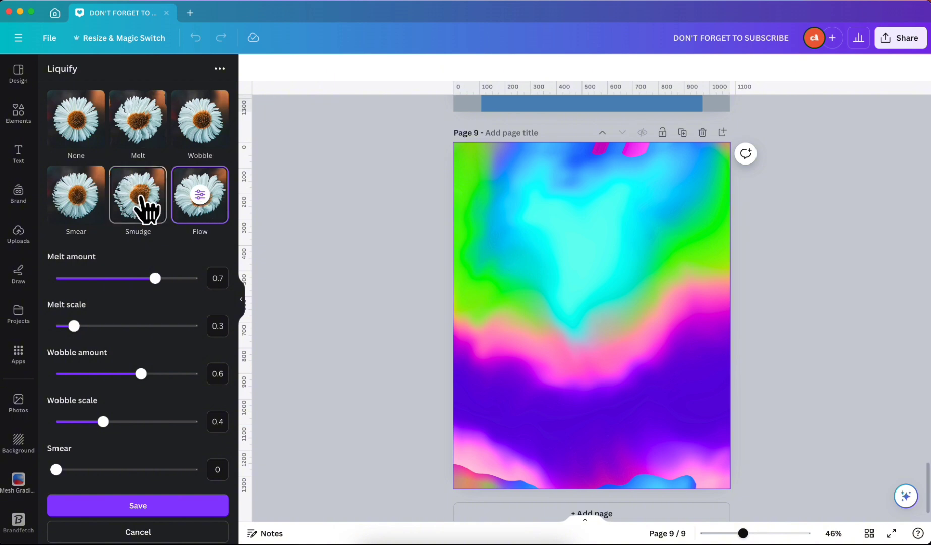
click(82, 204)
click(151, 201)
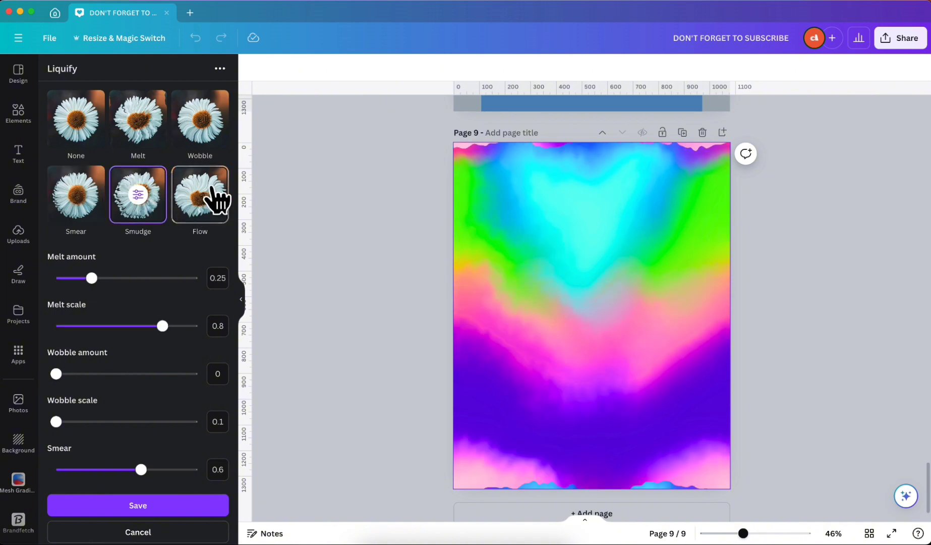
Apply the Liquify Melt preset with Melt amount 0, Melt scale 0.53 and Wobble amount 1
click(141, 131)
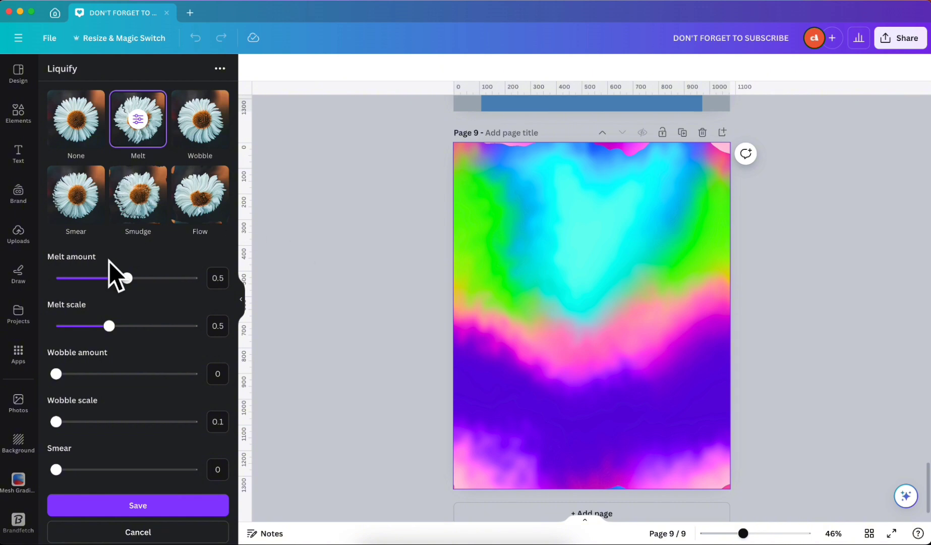
drag(126, 280, 115, 327)
drag(56, 374, 203, 384)
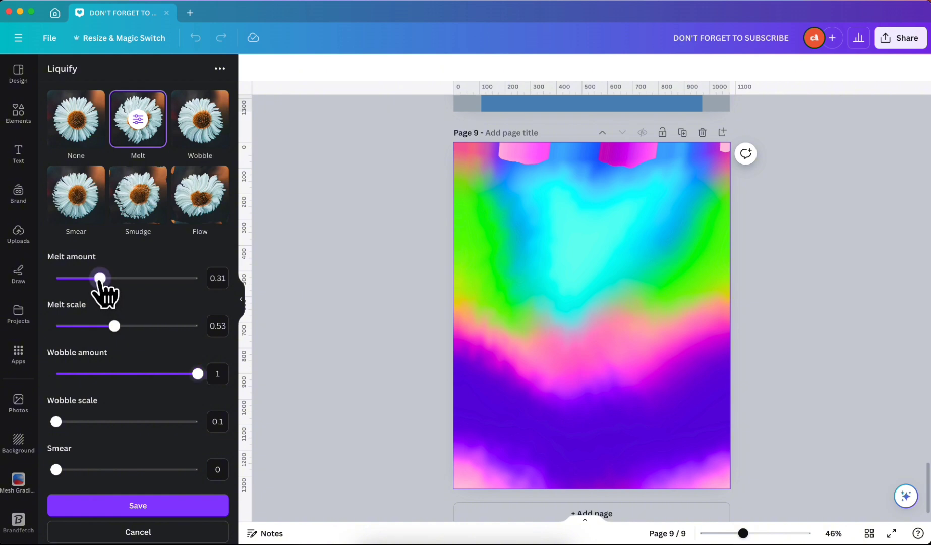
drag(101, 278, 25, 280)
Set Liquify's Smear to 0.67 and Wobble scale to 0.58, and save the effect to the image
scroll(128, 349, down, 1)
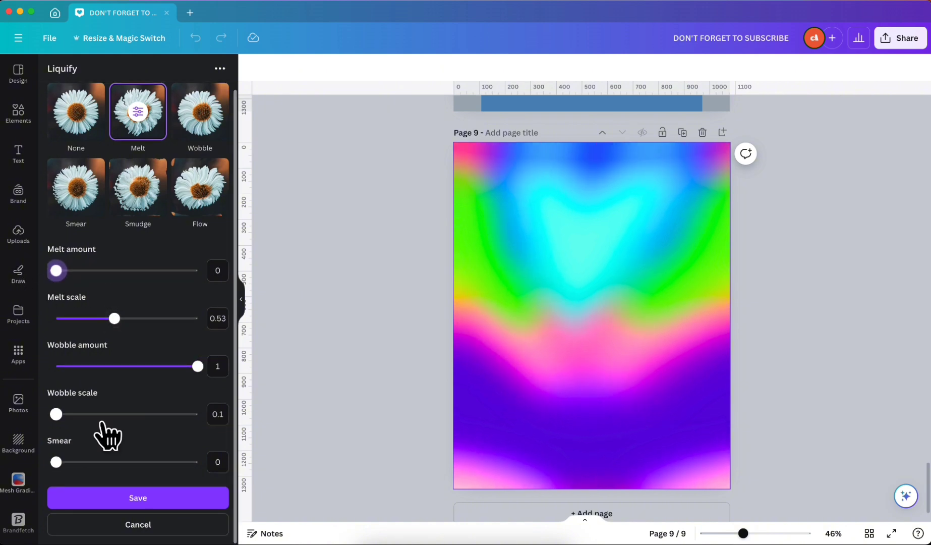
mouse_move(56, 462)
mouse_down()
mouse_move(216, 468)
mouse_move(239, 478)
mouse_move(131, 470)
mouse_move(183, 463)
mouse_move(150, 462)
mouse_up()
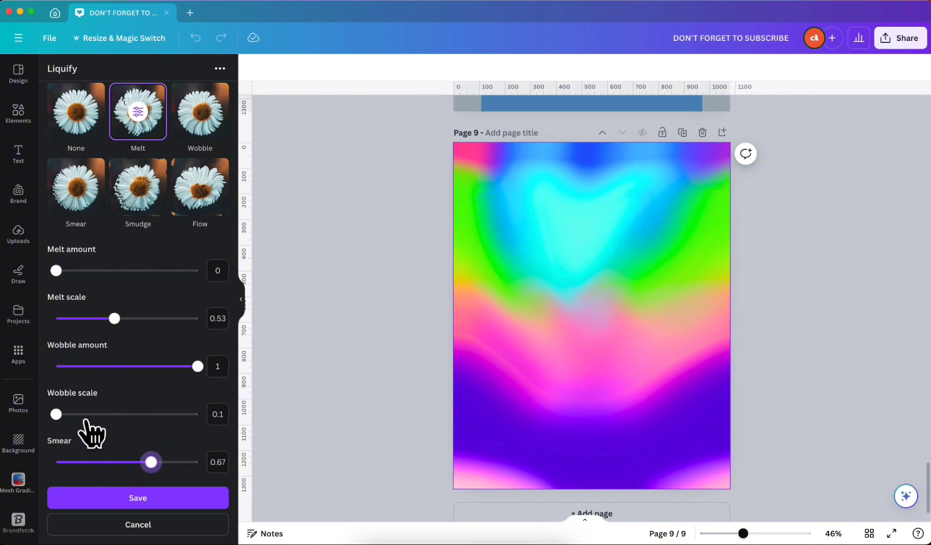
drag(56, 414, 128, 415)
mouse_move(123, 414)
mouse_down()
mouse_move(150, 414)
mouse_move(116, 415)
mouse_move(132, 414)
mouse_up()
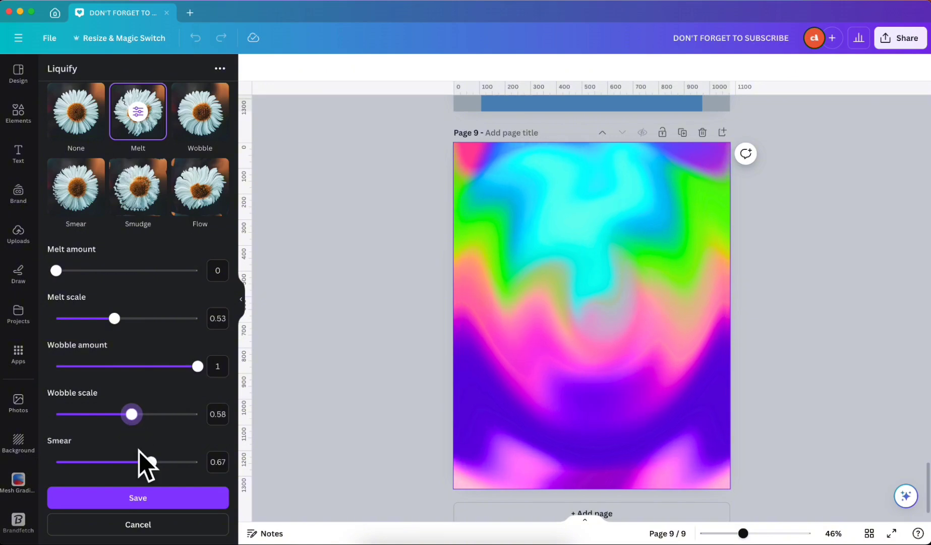
click(158, 500)
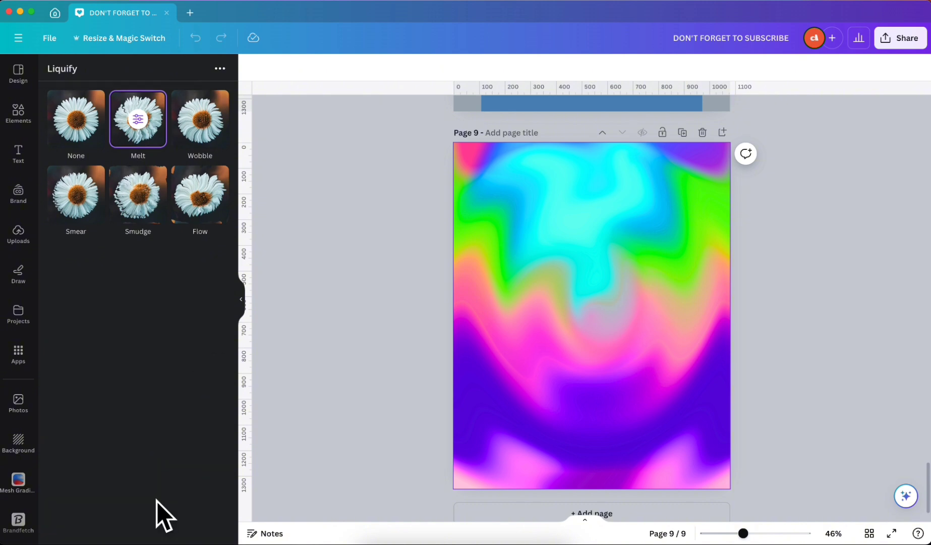
Reselect the liquified image on page 9 and open the BadTV effect for it
click(485, 312)
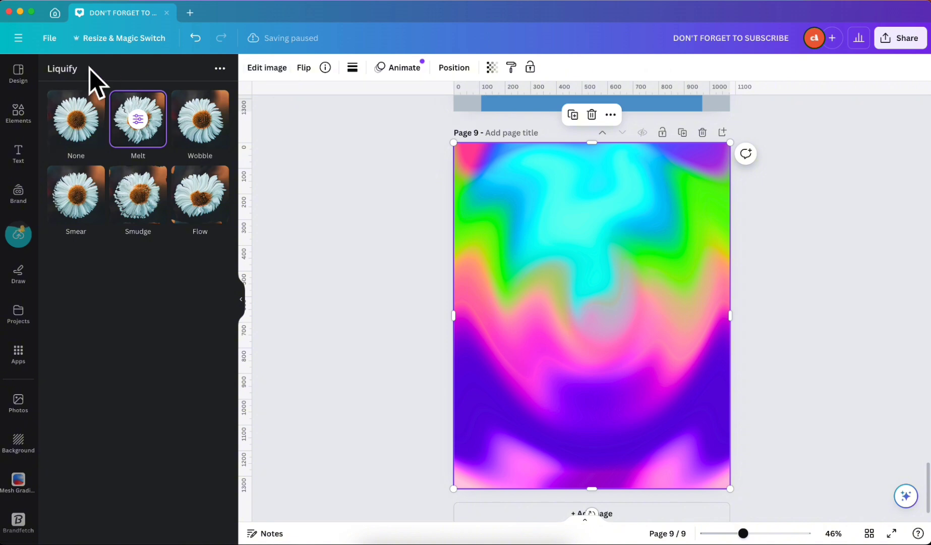
click(270, 75)
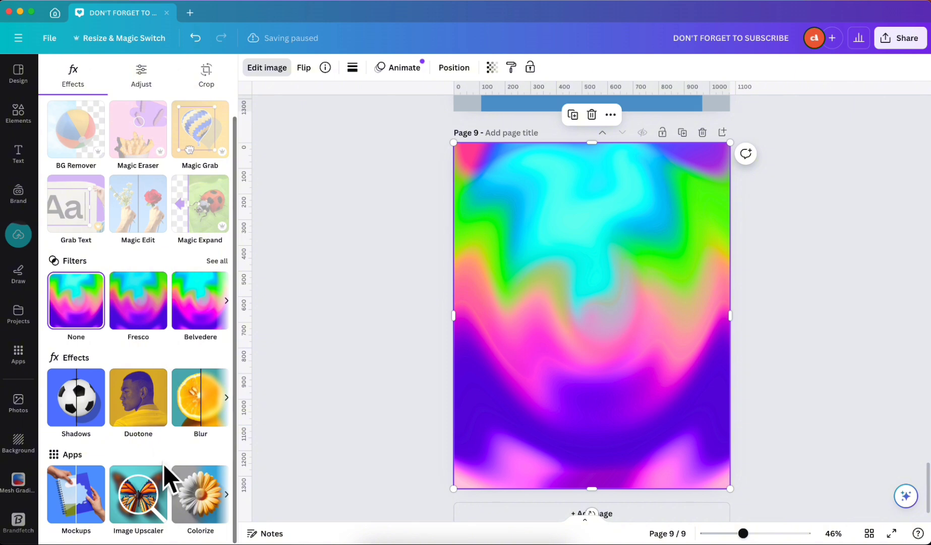
scroll(167, 484, right, 8)
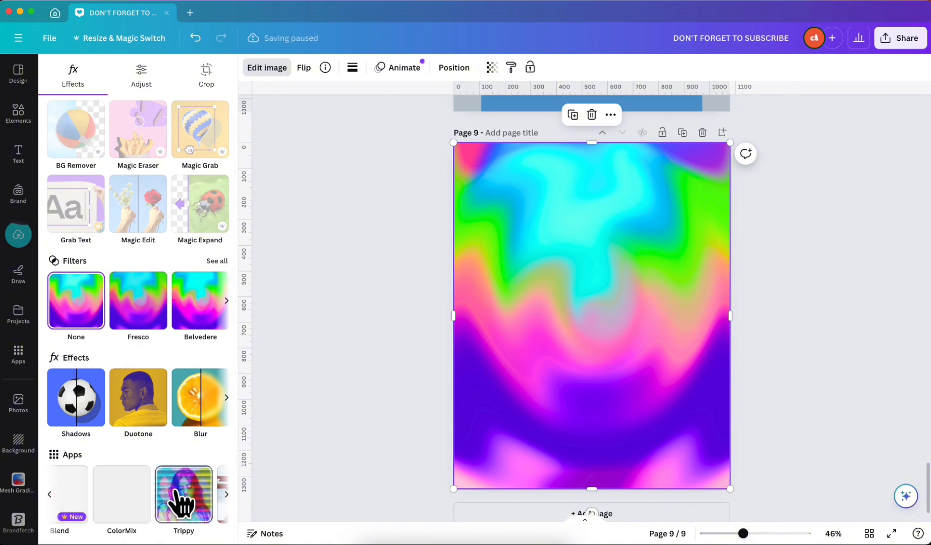
scroll(179, 496, left, 8)
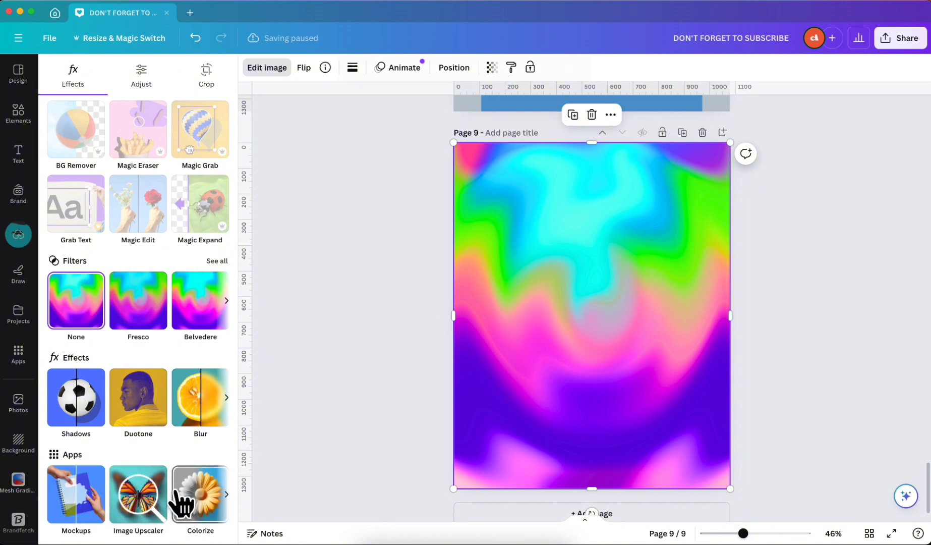
scroll(180, 501, right, 8)
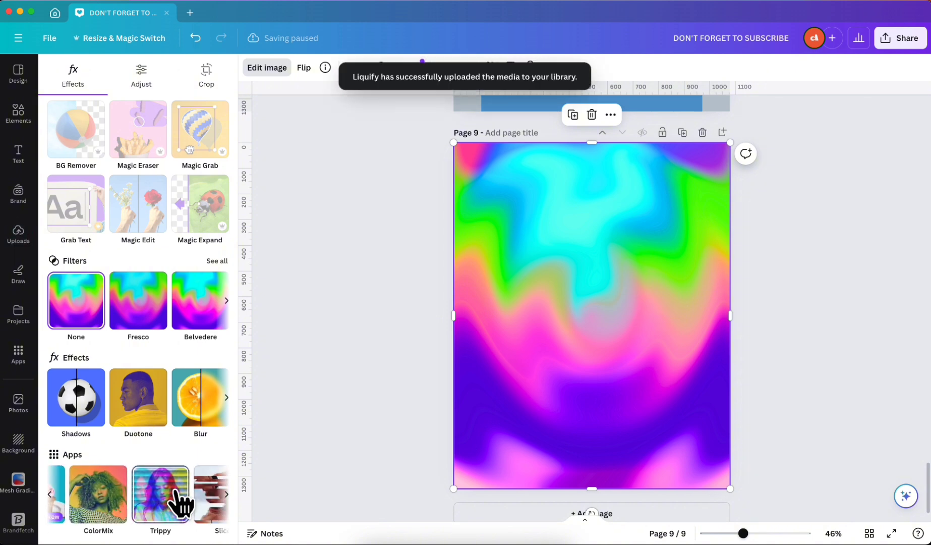
scroll(180, 502, right, 3)
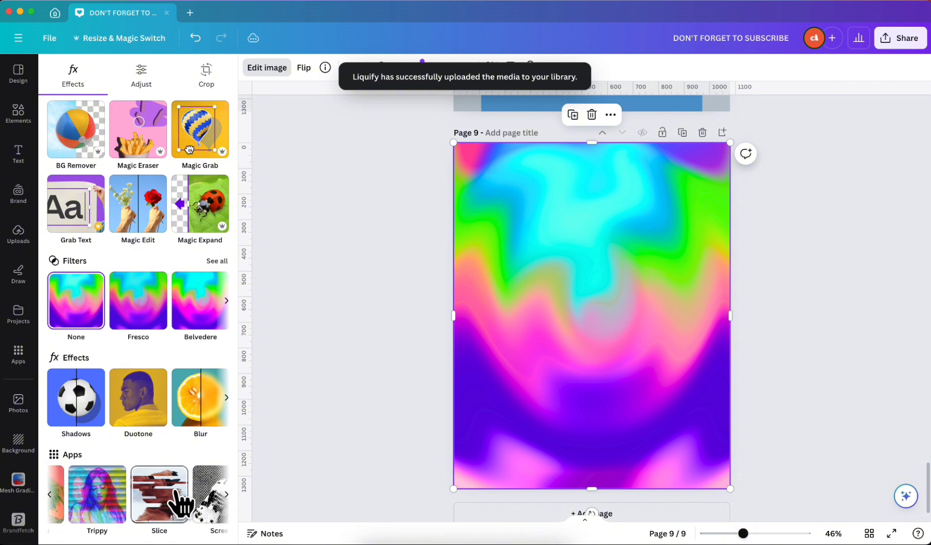
scroll(180, 502, left, 3)
scroll(180, 502, right, 5)
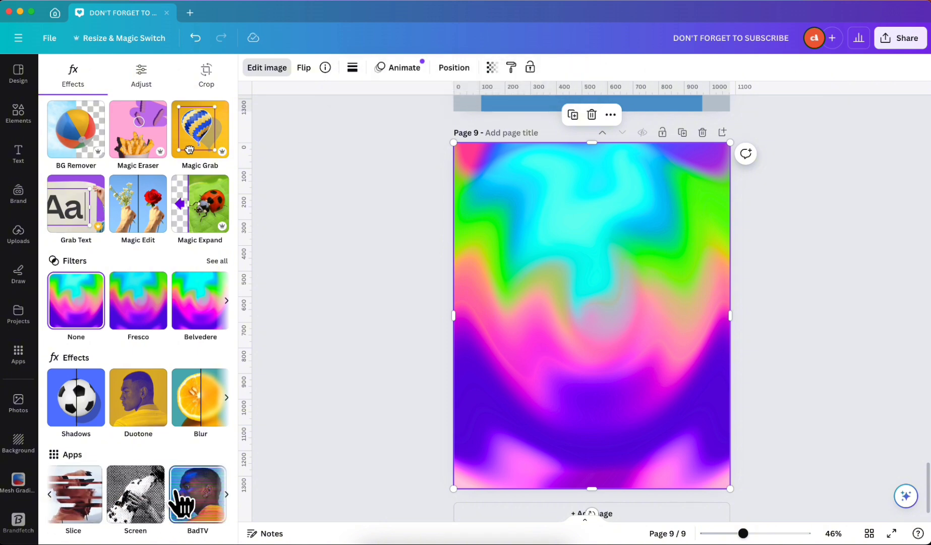
scroll(179, 499, right, 2)
click(154, 493)
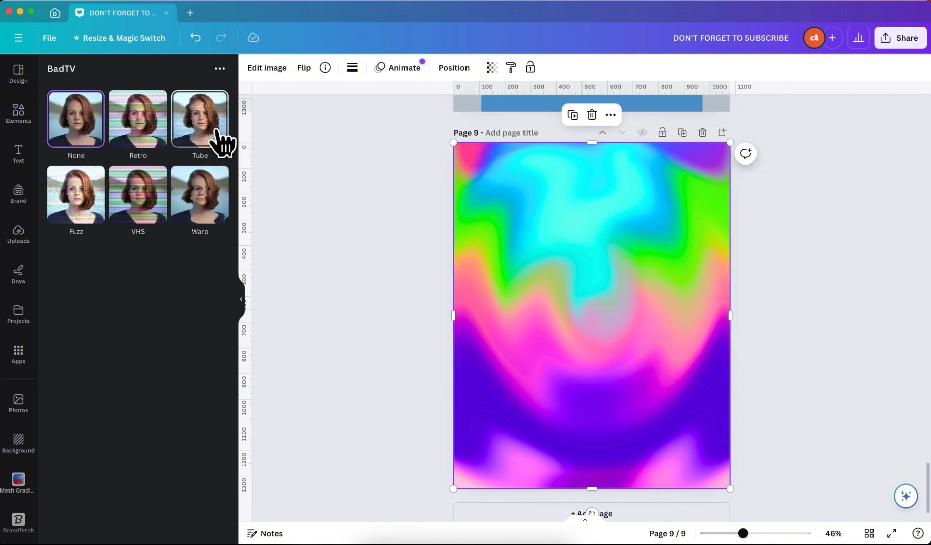
Try the BadTV Fuzz preset with Thick distort 1.6 and Fine distort 1.54
click(83, 207)
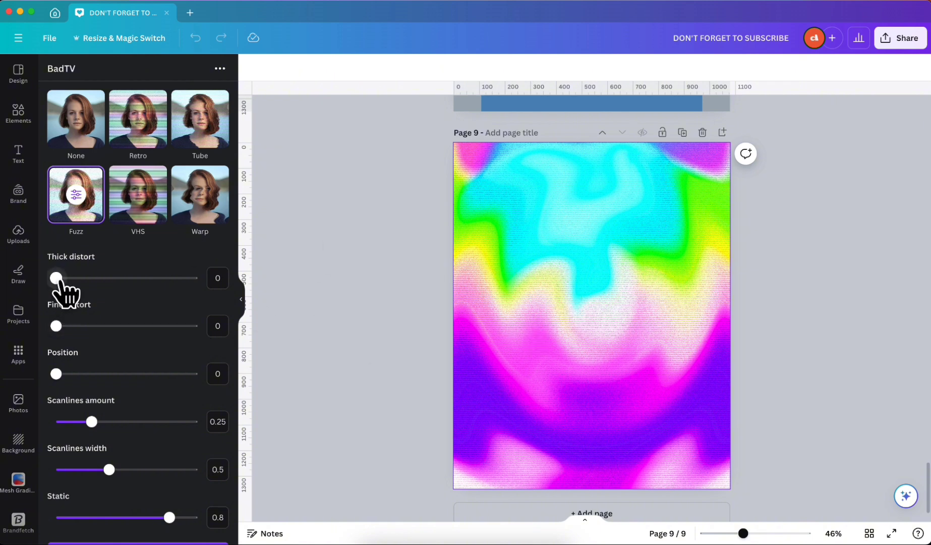
drag(57, 278, 174, 295)
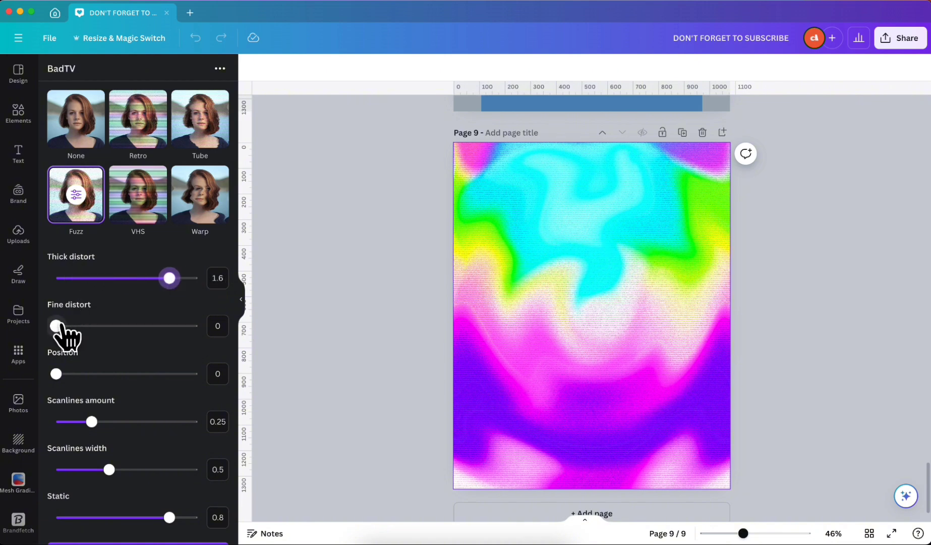
drag(59, 327, 166, 362)
scroll(167, 363, down, 2)
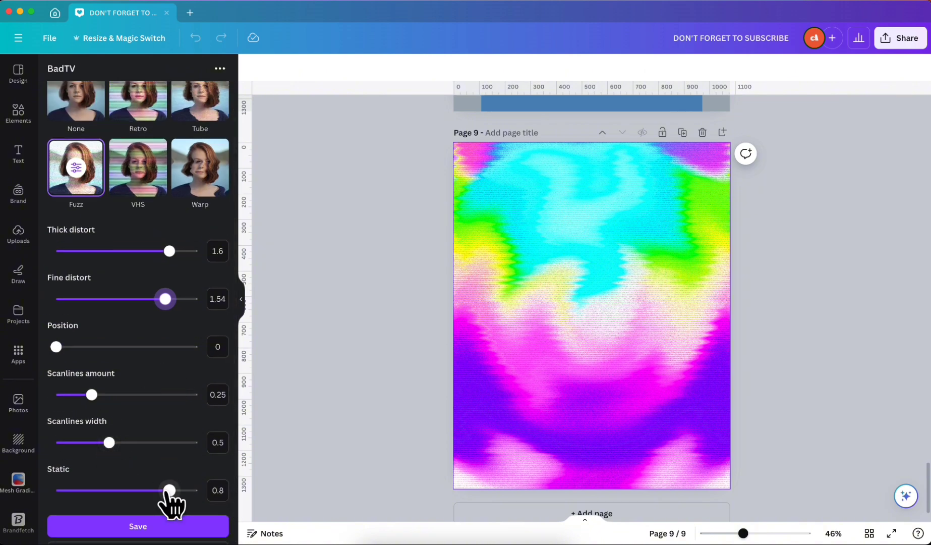
Adjust the Fuzz preset to Static 0, Scanlines width 0.76, Position 0.16 and Scanlines amount 0.12
drag(170, 491, 34, 514)
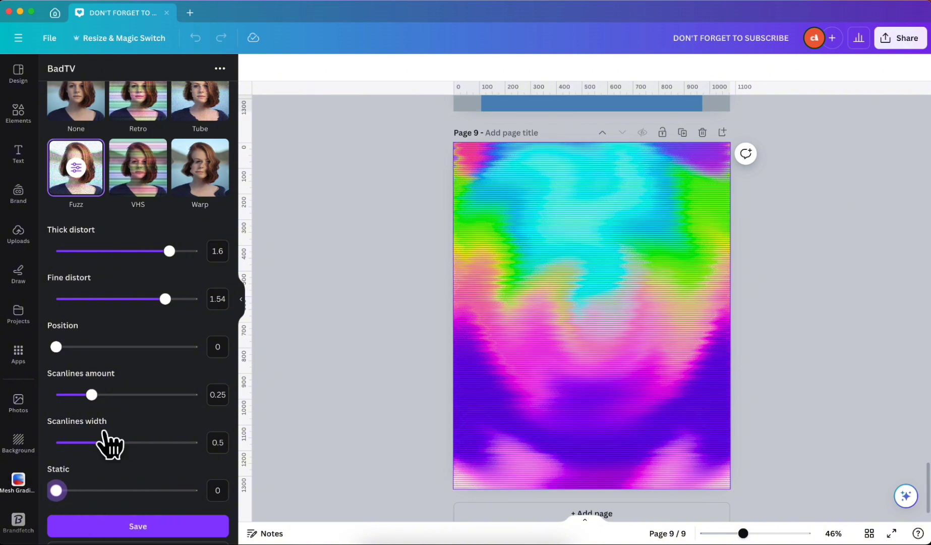
drag(109, 444, 156, 449)
drag(92, 398, 40, 403)
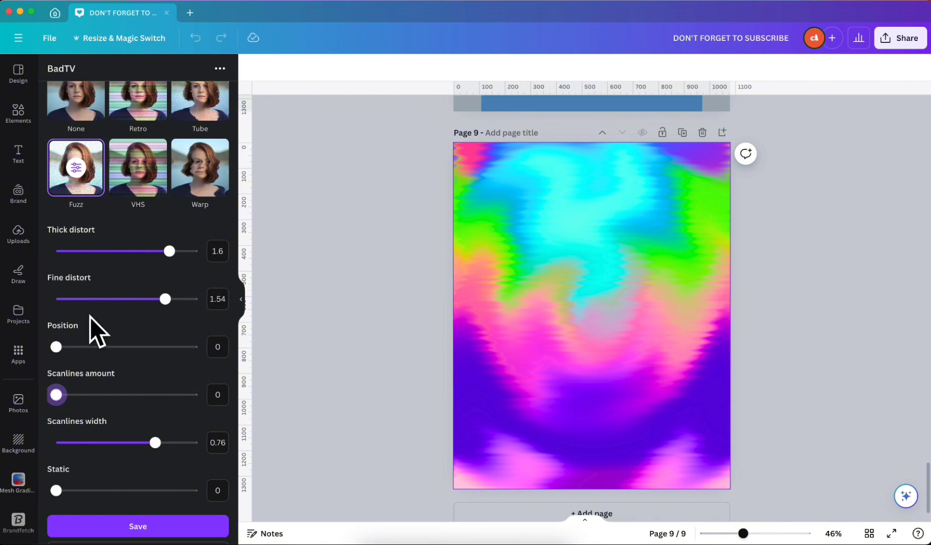
drag(59, 358, 79, 359)
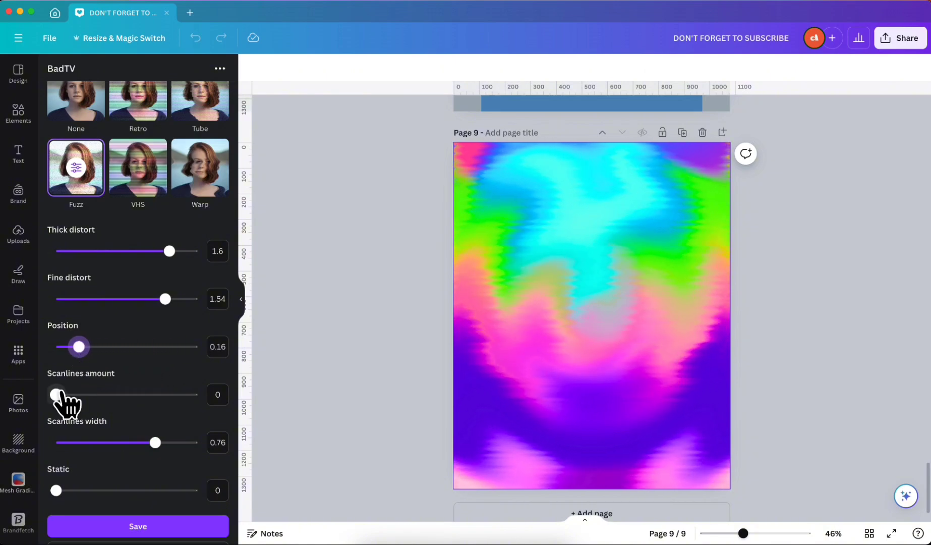
mouse_move(60, 395)
mouse_down()
mouse_move(164, 394)
mouse_move(73, 394)
mouse_up()
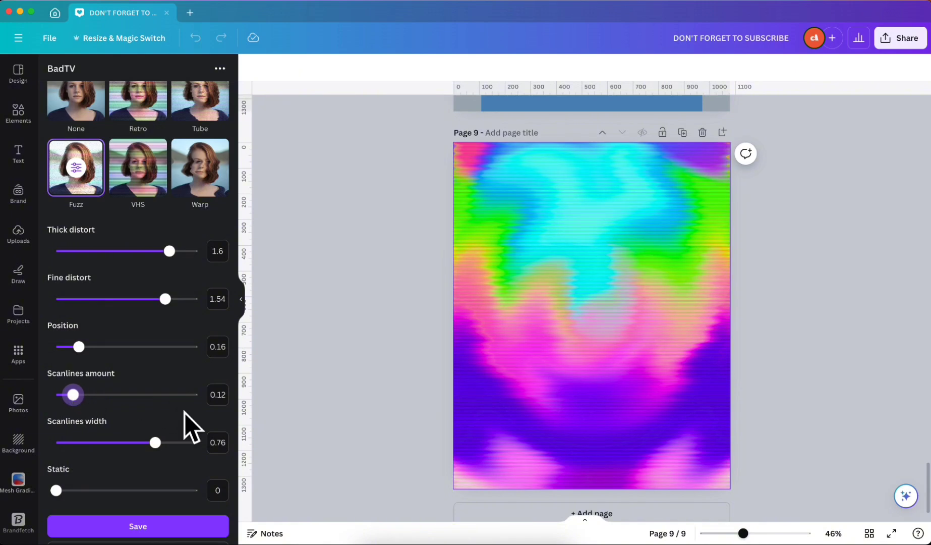
Switch BadTV to the Retro preset with Thick distort 0.4, Fine distort 0.63, Position 0 and Scanlines amount 0.23
scroll(184, 412, up, 1)
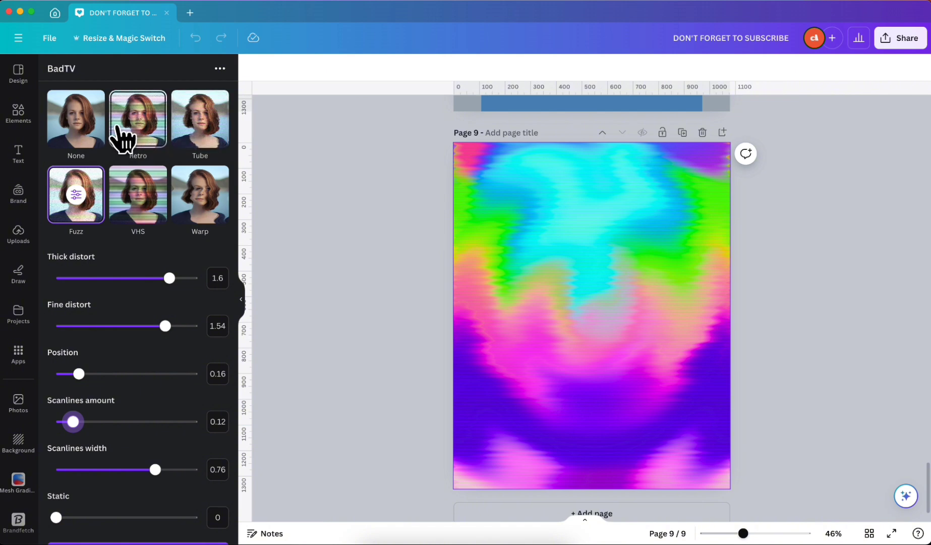
click(148, 137)
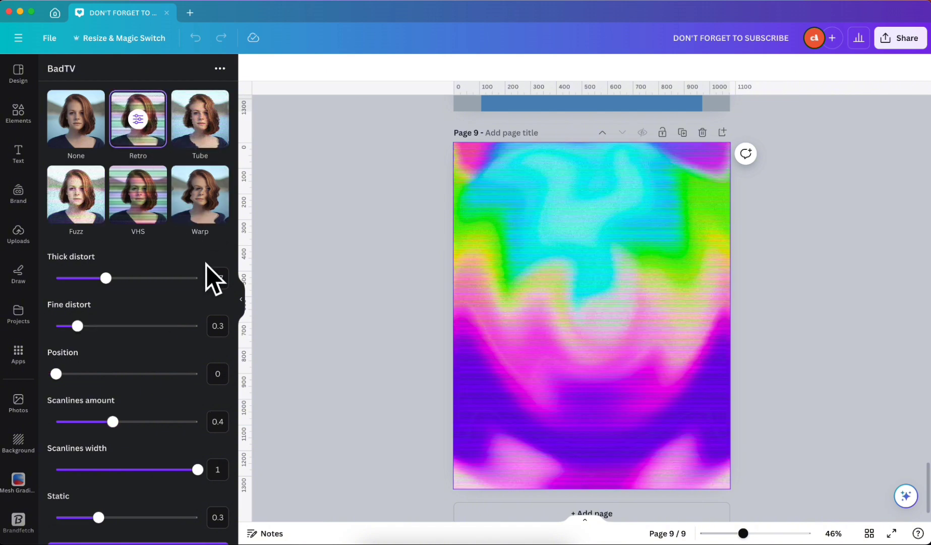
drag(106, 279, 102, 333)
mouse_move(60, 382)
mouse_down()
mouse_move(119, 377)
mouse_move(45, 384)
mouse_up()
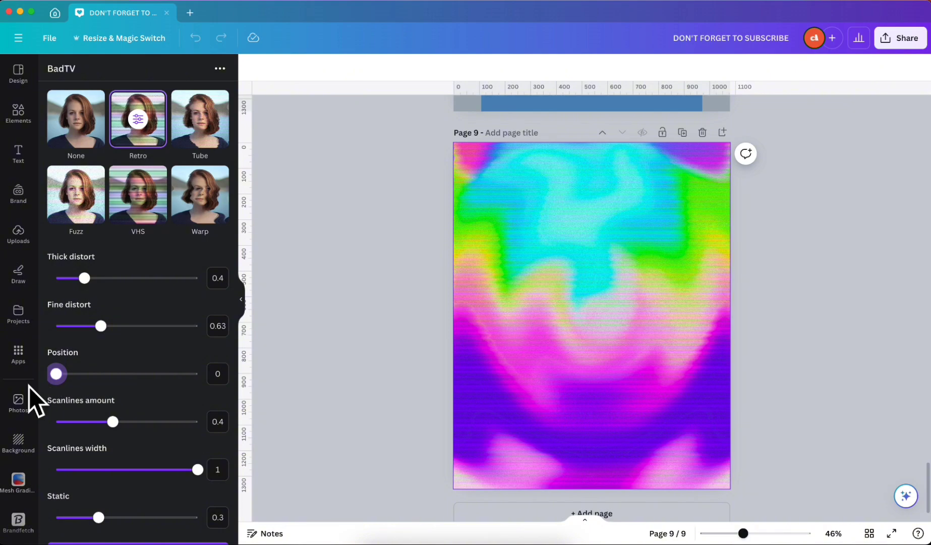
drag(115, 426, 94, 437)
scroll(121, 469, down, 3)
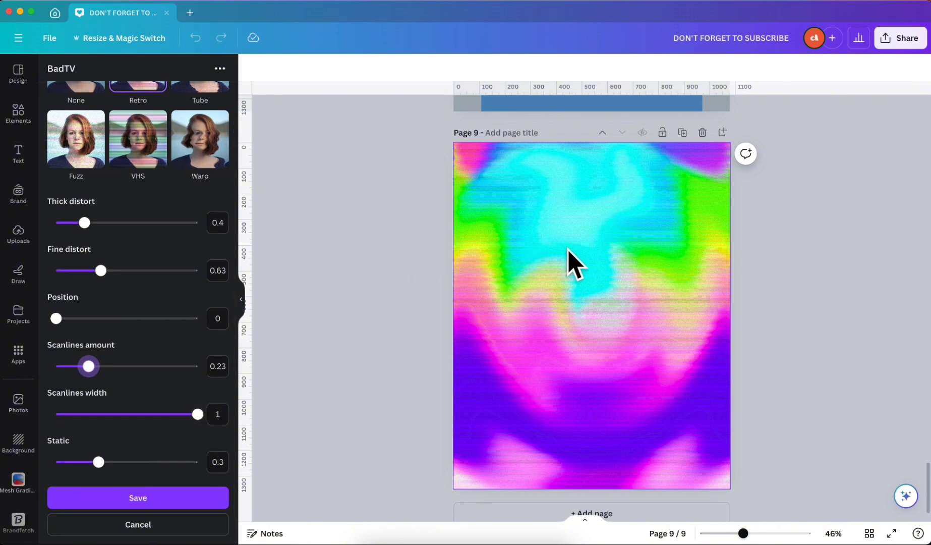
Set the Retro preset's Static to 1, Scanlines width to 1 and Scanlines amount to 0
drag(100, 464, 307, 494)
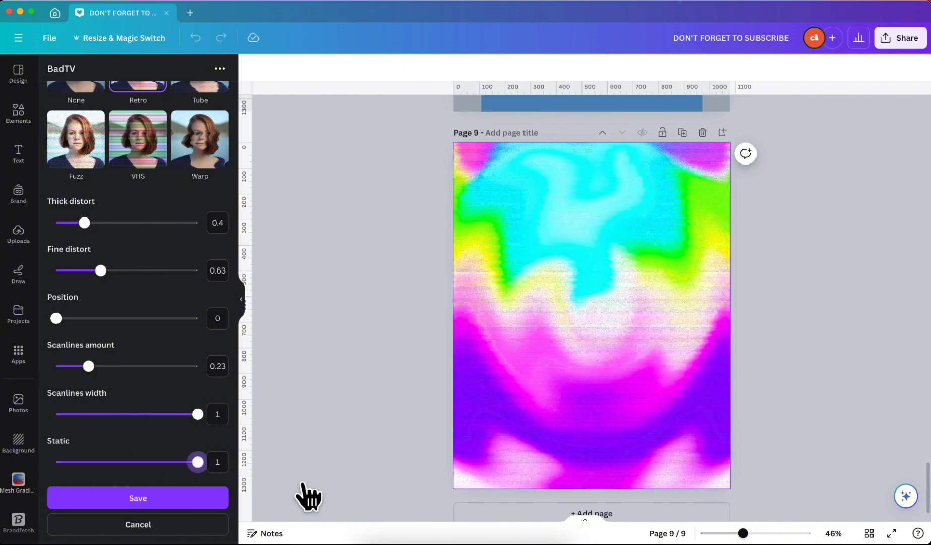
scroll(181, 380, up, 2)
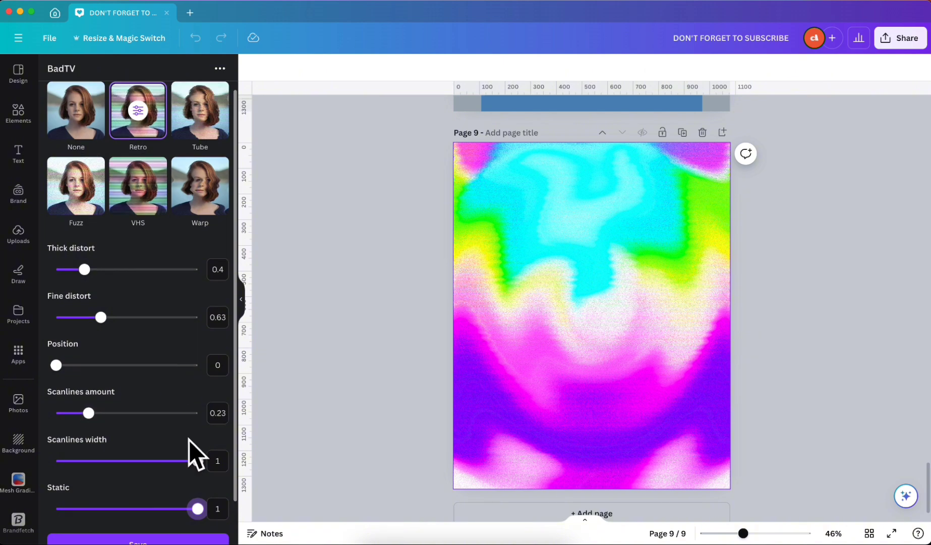
mouse_move(198, 462)
mouse_down()
mouse_move(41, 461)
mouse_move(201, 460)
mouse_up()
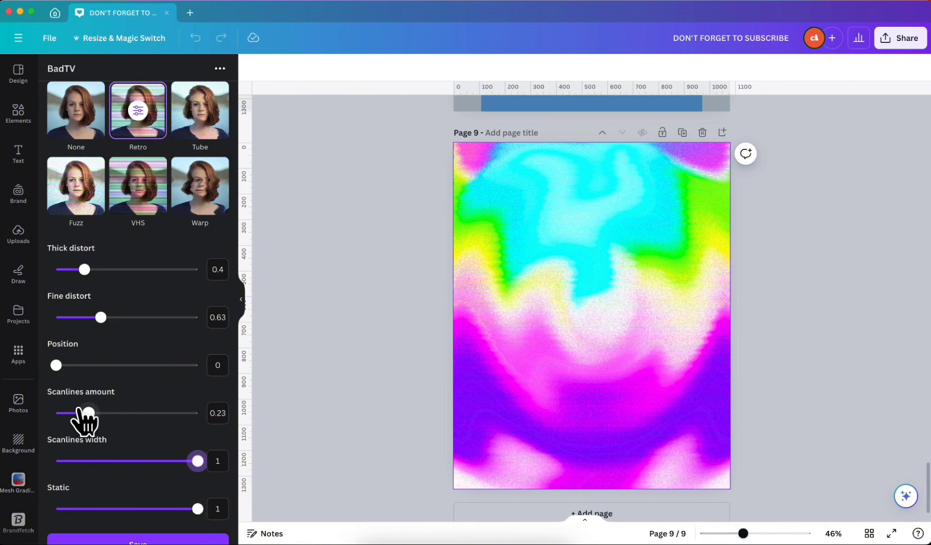
drag(88, 413, 52, 419)
Set Retro's Fine distort to 1.28 and Thick distort to 1.58, and save the BadTV effect to the image
scroll(131, 384, up, 1)
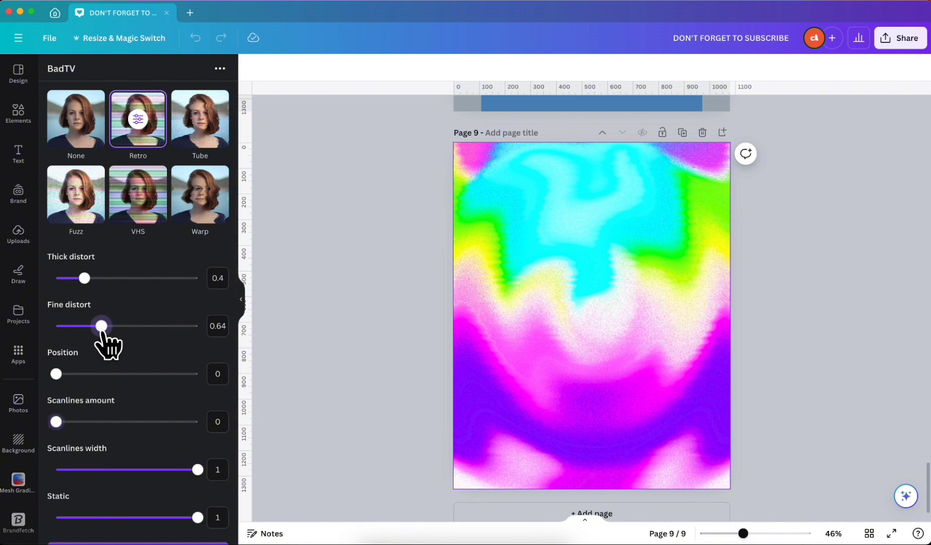
drag(101, 326, 148, 306)
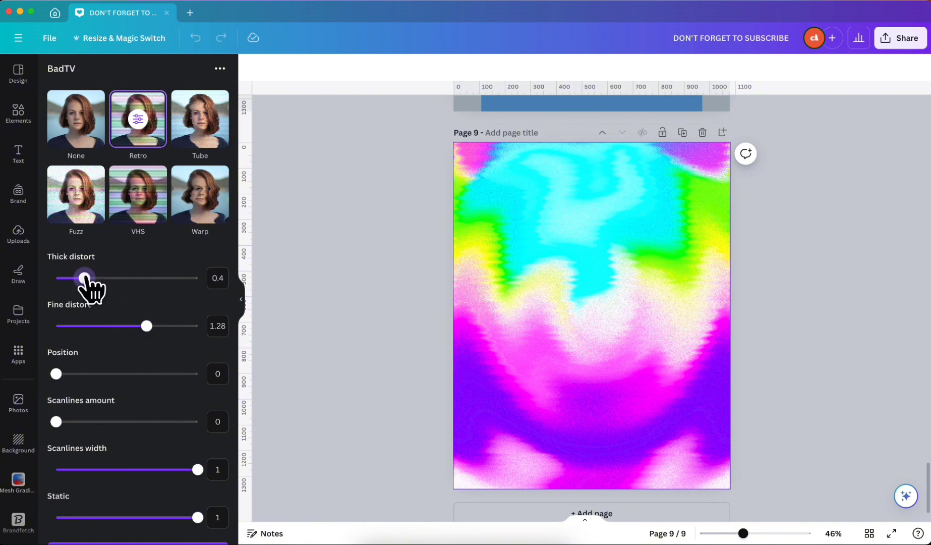
drag(84, 279, 173, 287)
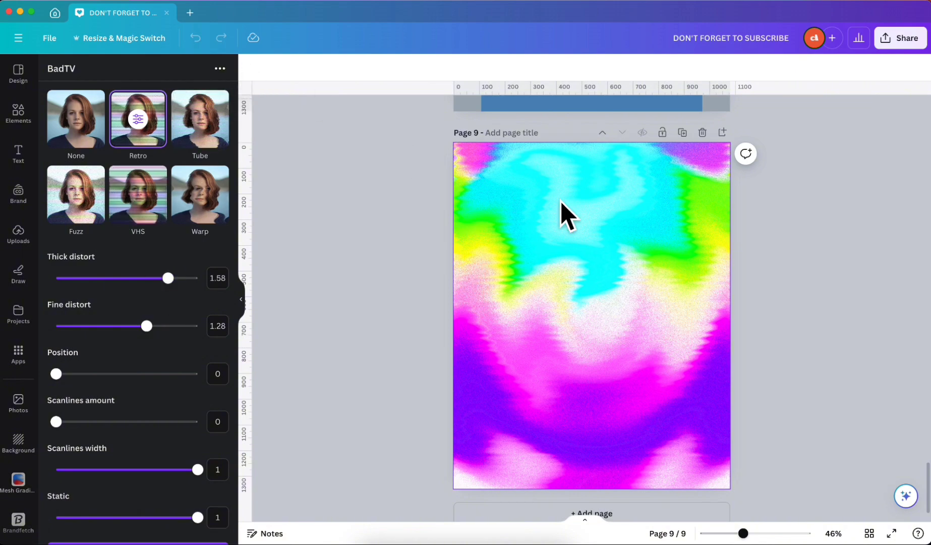
scroll(167, 403, down, 3)
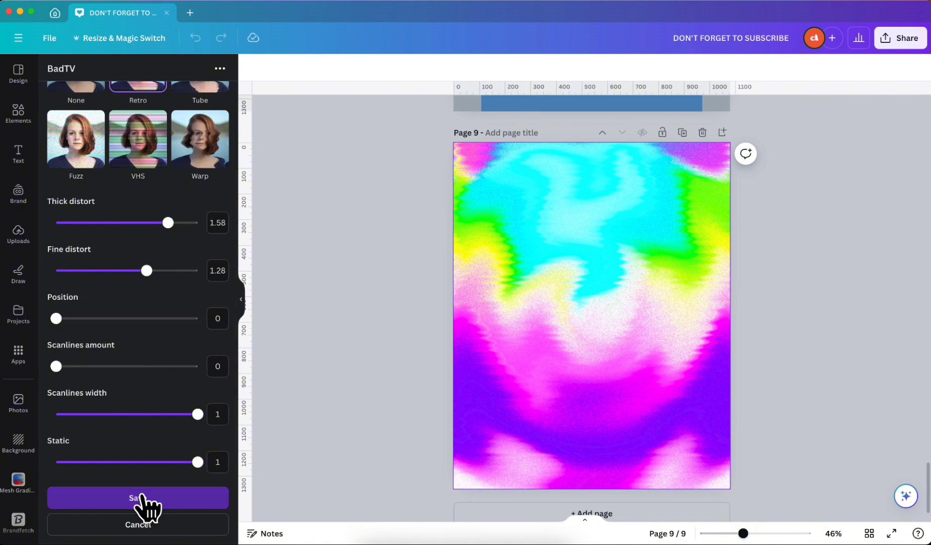
click(142, 497)
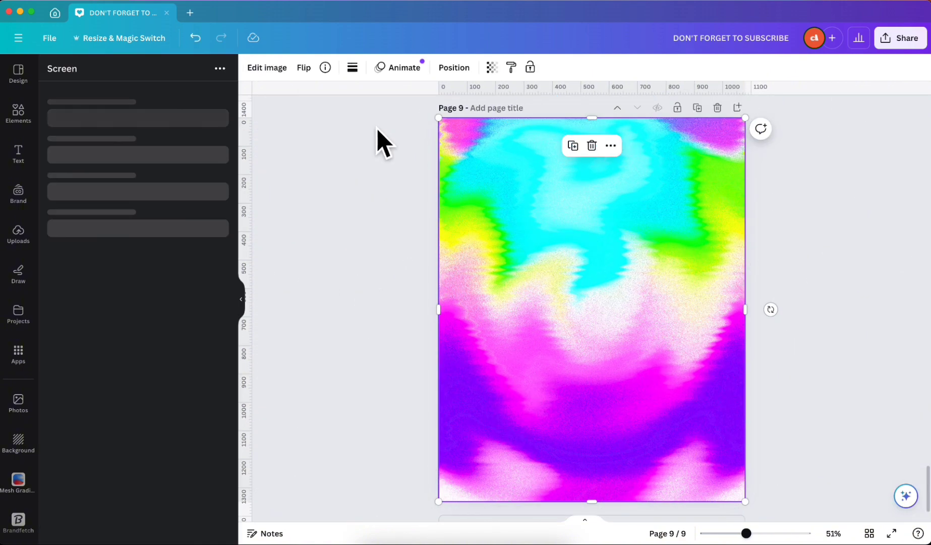
Open the adjustments of the distorted page 9 image and set Temperature to 32, keeping Brightness at 0
click(258, 73)
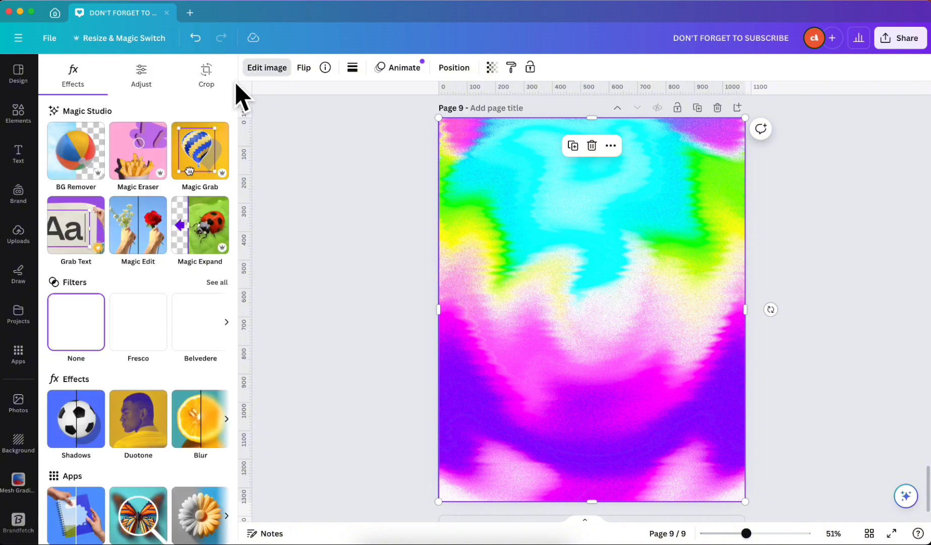
click(142, 76)
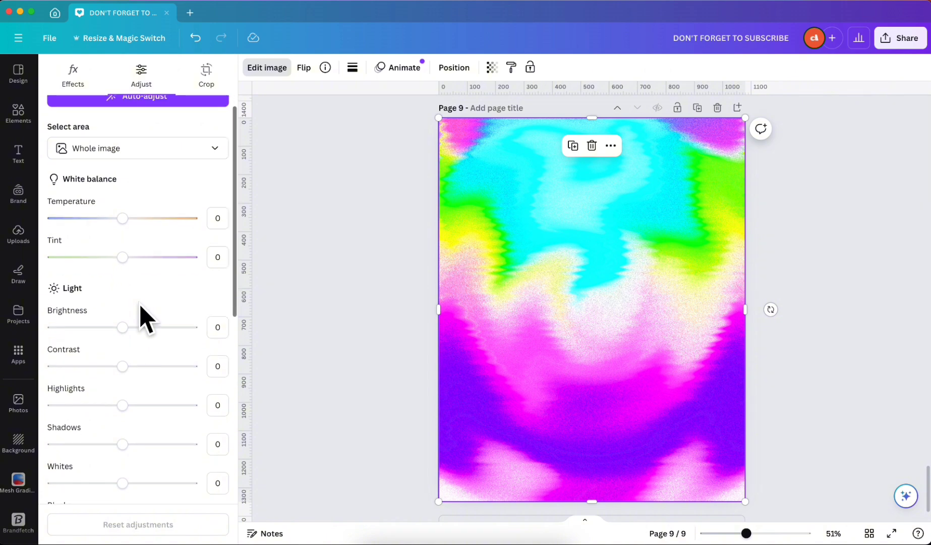
drag(122, 237, 151, 238)
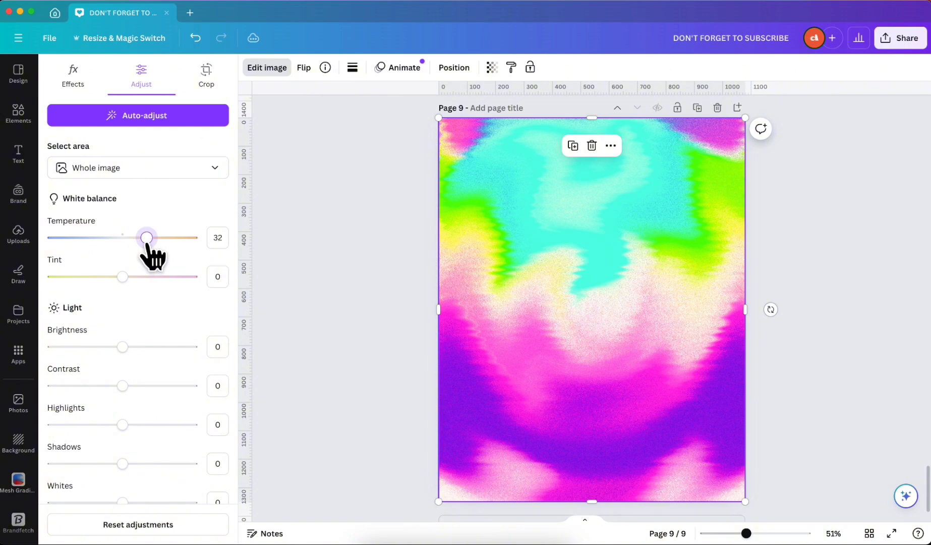
scroll(147, 243, down, 1)
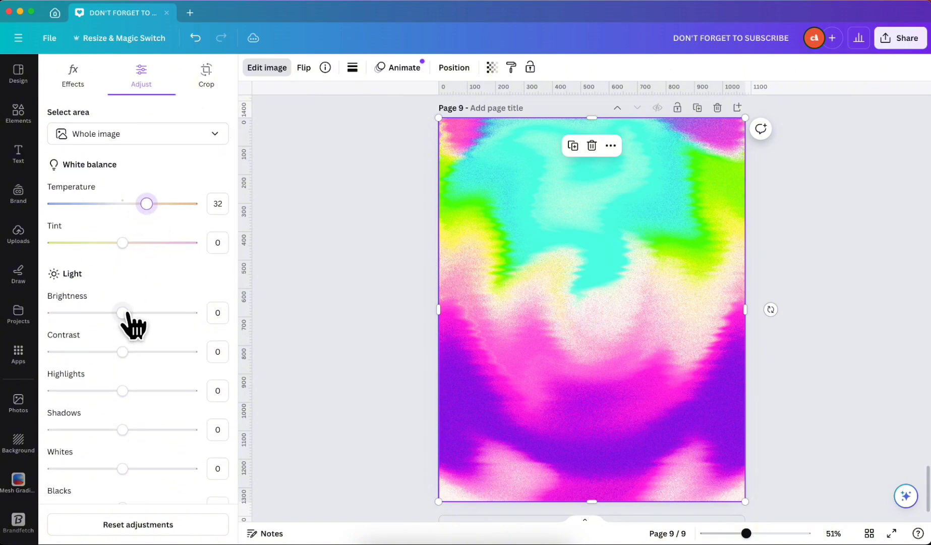
mouse_move(123, 313)
mouse_down()
mouse_move(105, 313)
mouse_move(123, 313)
mouse_up()
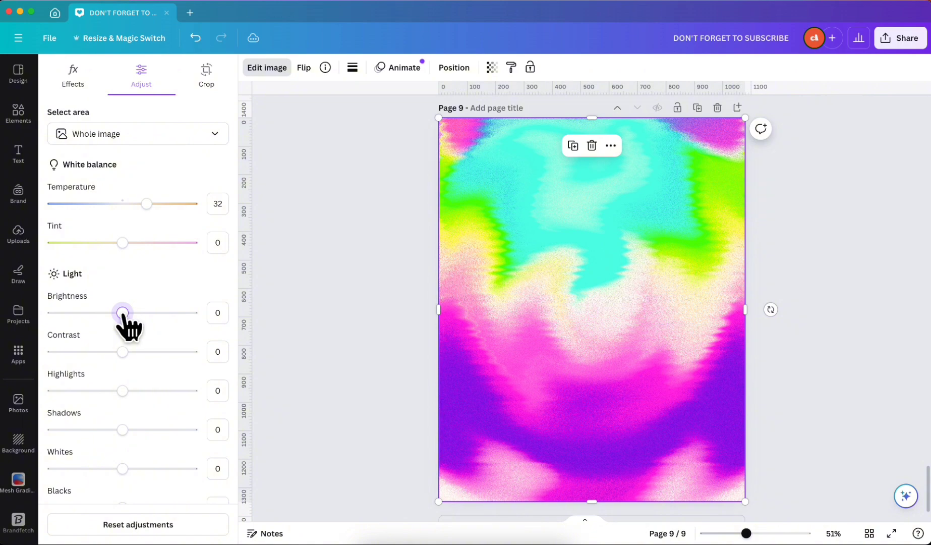
Set the image's Highlights to -49 and Shadows to -74
scroll(124, 302, down, 5)
drag(123, 205, 87, 206)
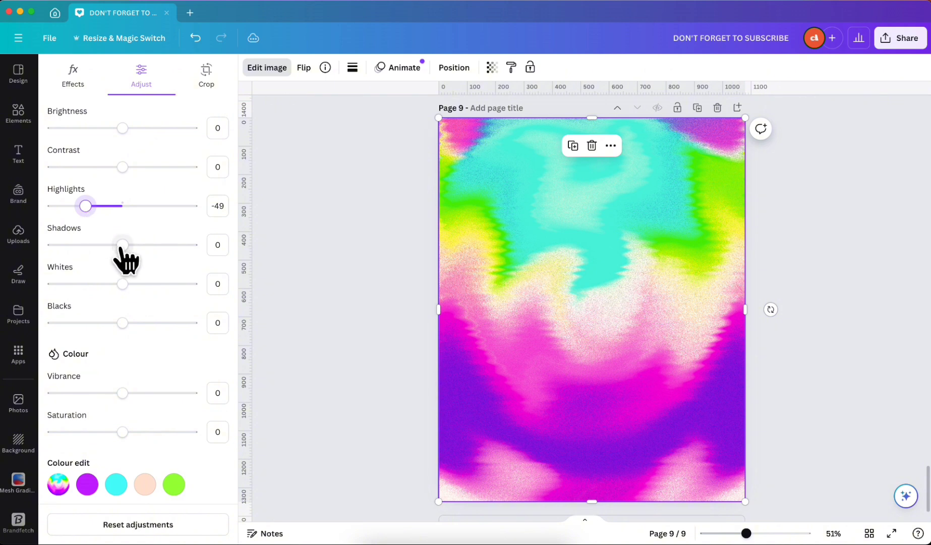
drag(122, 249, 67, 259)
Set the image's Vibrance to -20 and its overall Saturation to 0
scroll(174, 313, down, 3)
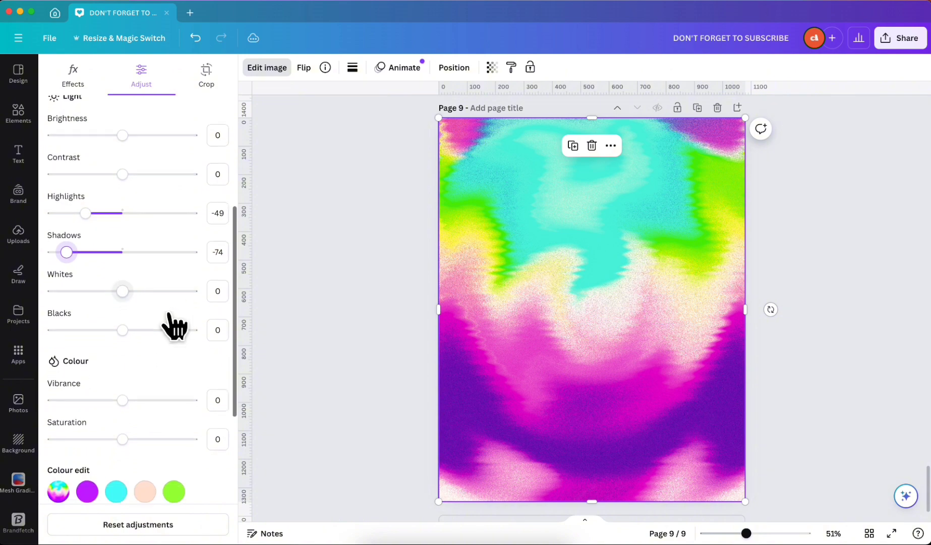
mouse_move(123, 310)
mouse_down()
mouse_move(48, 310)
mouse_move(114, 310)
mouse_move(89, 309)
mouse_move(113, 309)
mouse_move(111, 319)
mouse_up()
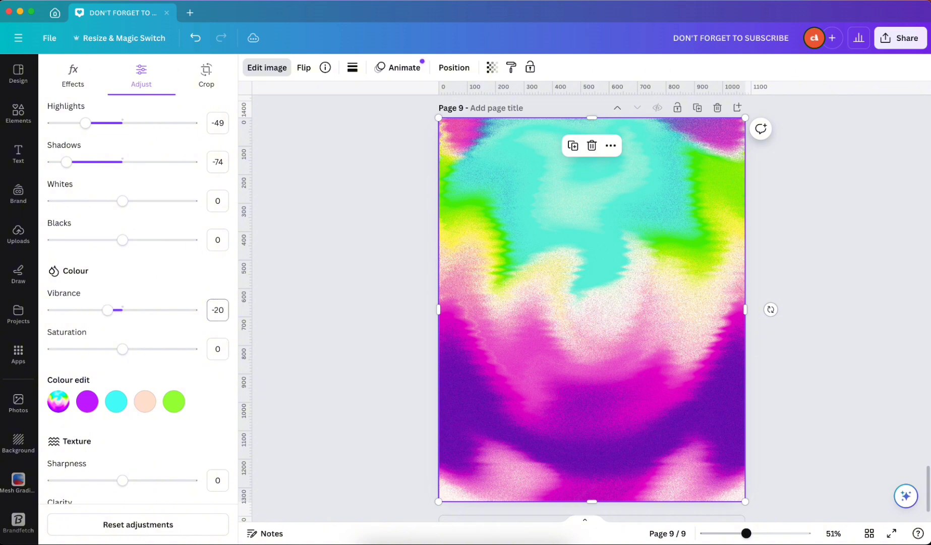
drag(125, 351, 133, 370)
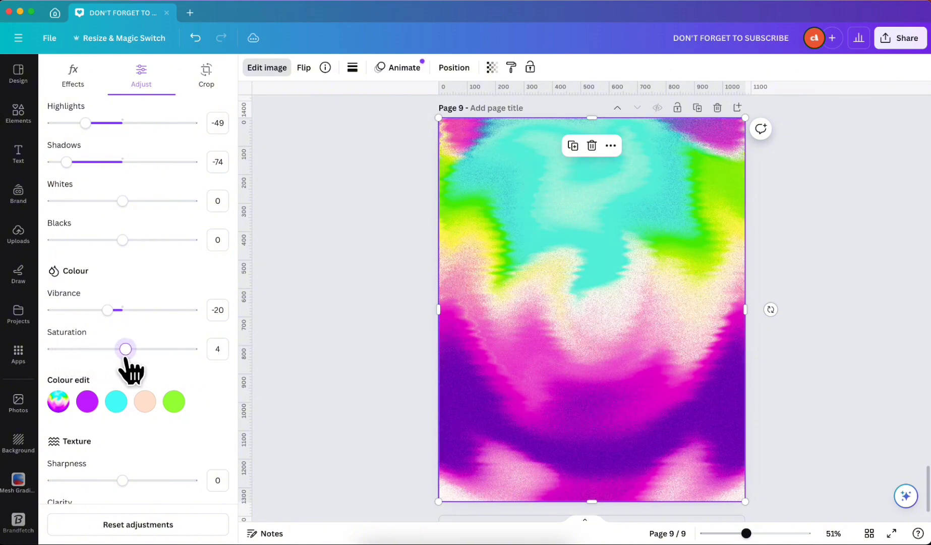
Adjust the image's texture to Sharpness 30 and Clarity -100
scroll(147, 423, down, 2)
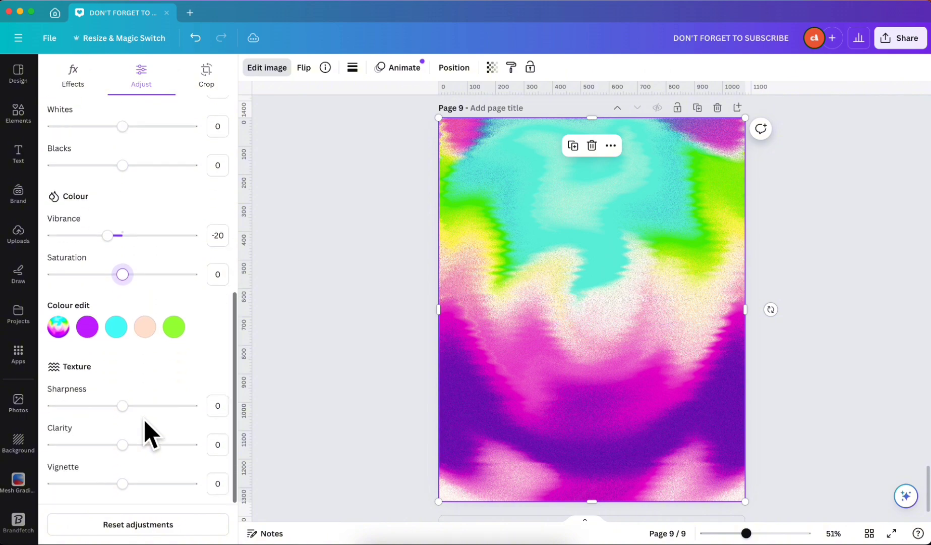
drag(122, 406, 146, 406)
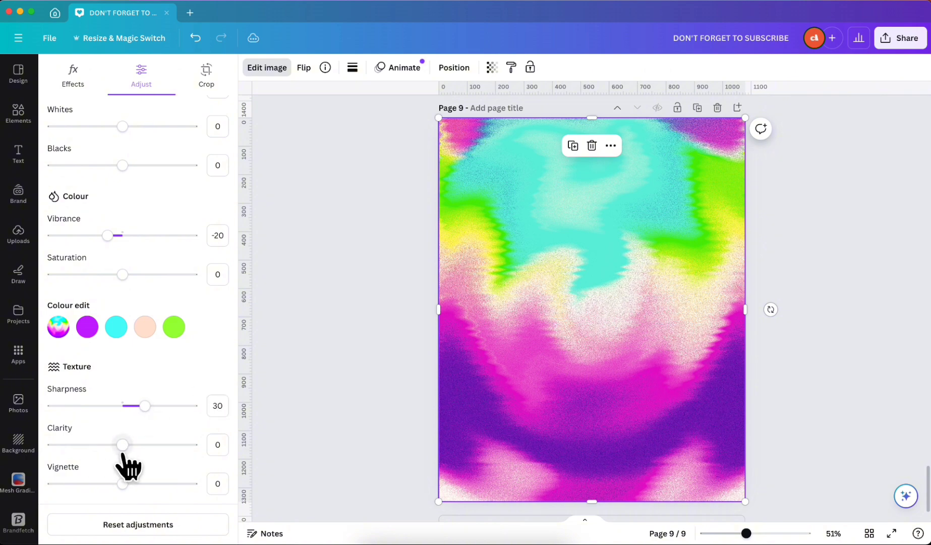
drag(124, 444, 38, 466)
drag(95, 451, 46, 456)
Edit the image's cyan colour with Saturation 19, Brightness -7 and Hue -16
scroll(183, 358, up, 6)
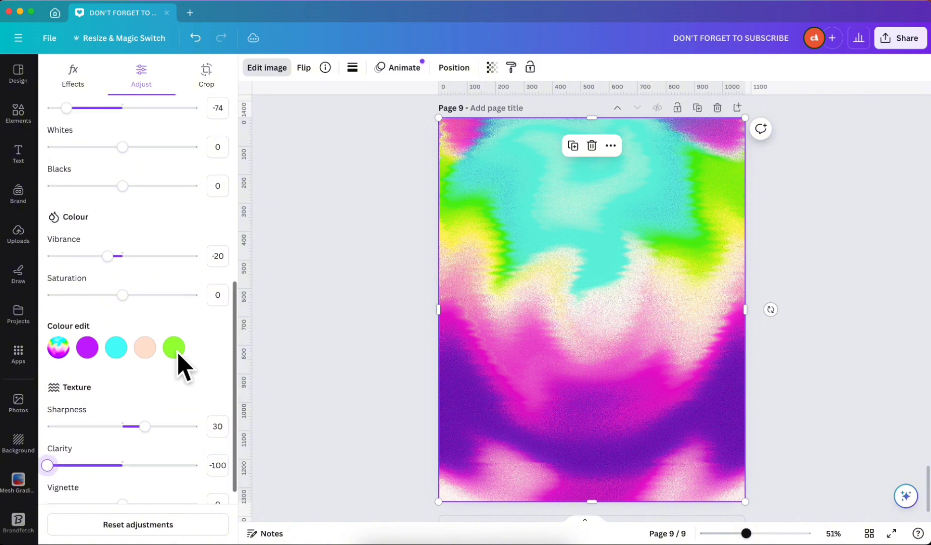
scroll(184, 358, down, 6)
click(117, 337)
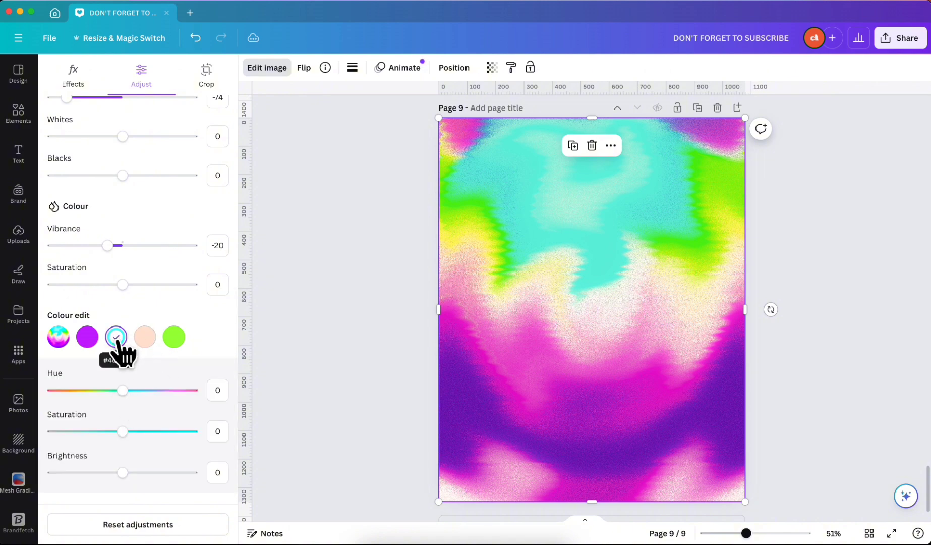
scroll(152, 374, down, 2)
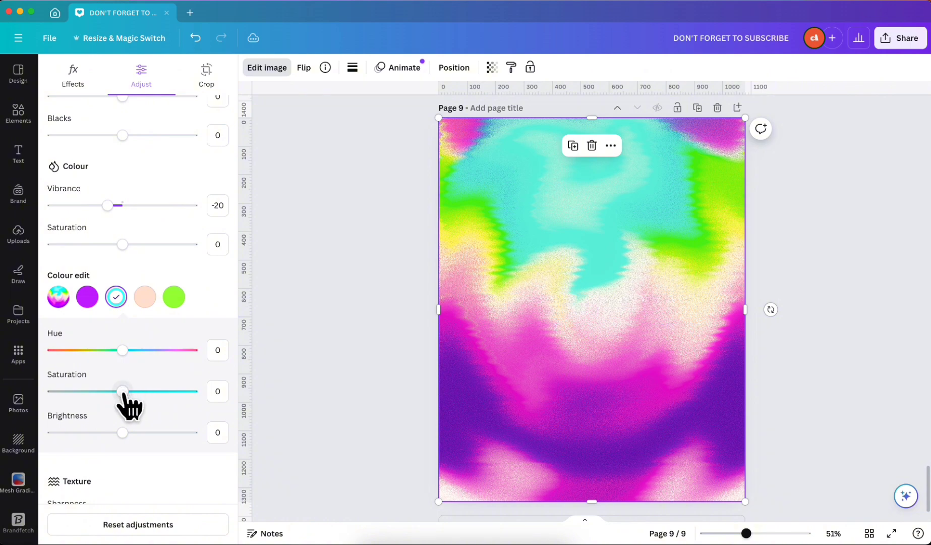
mouse_move(124, 394)
mouse_down()
mouse_move(75, 395)
mouse_move(164, 394)
mouse_move(139, 397)
mouse_up()
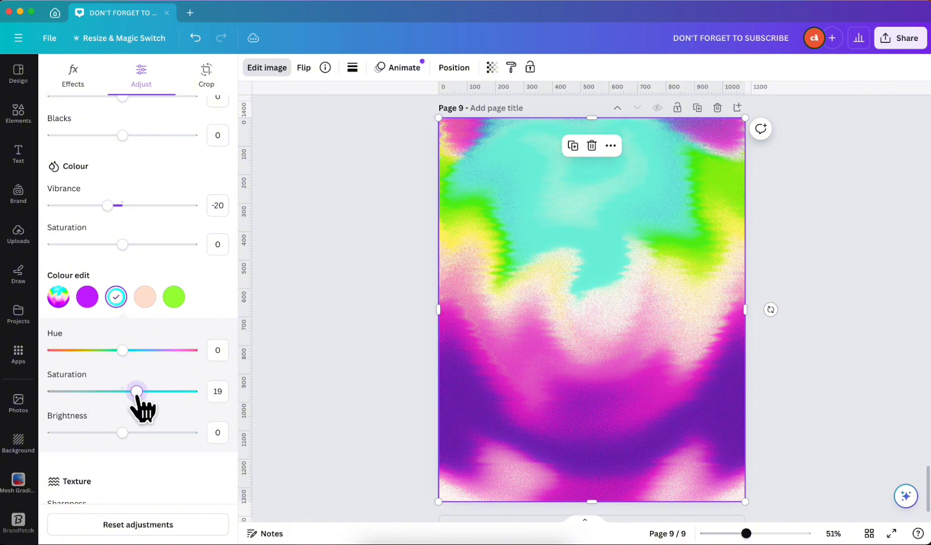
mouse_move(123, 432)
mouse_down()
mouse_move(166, 433)
mouse_move(92, 433)
mouse_move(113, 433)
mouse_up()
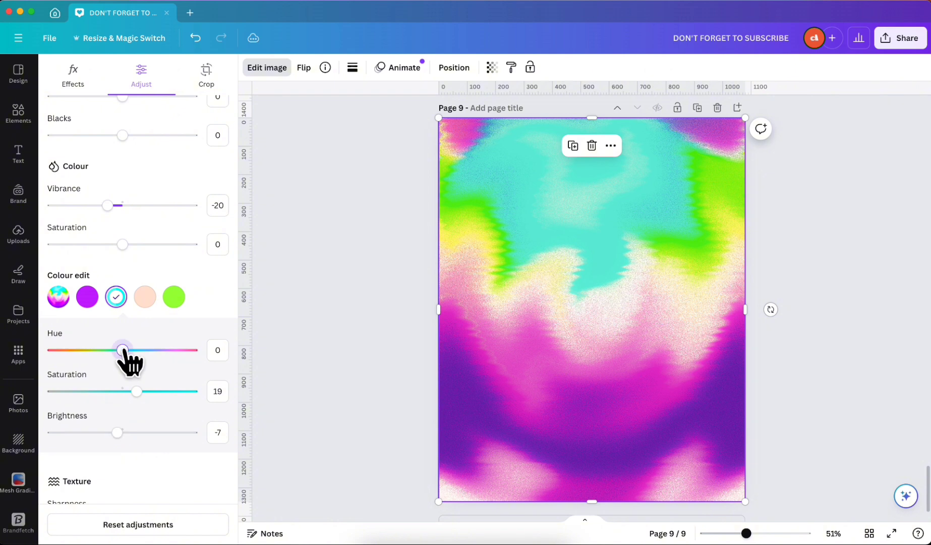
mouse_move(123, 350)
mouse_down()
mouse_move(137, 350)
mouse_move(114, 350)
mouse_up()
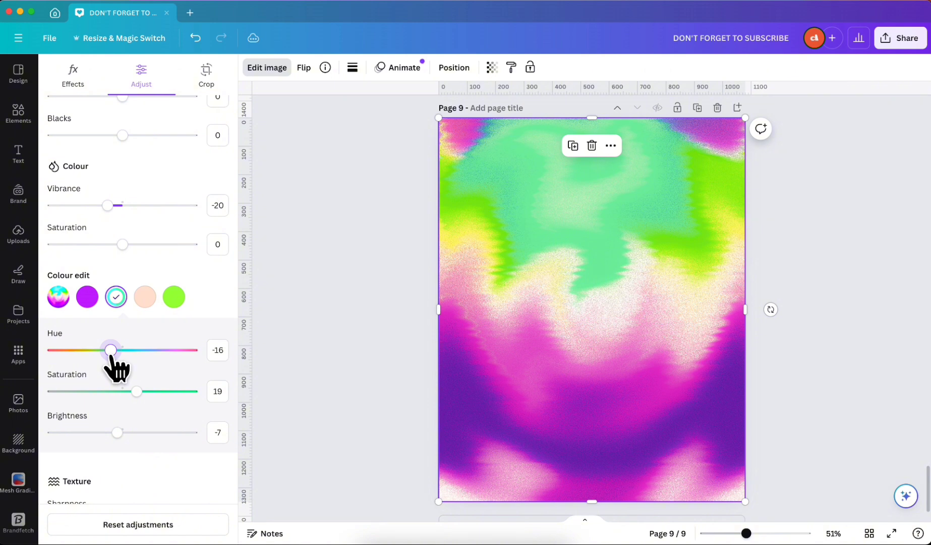
Edit the image's green colour with Hue 9, Saturation 40 and Brightness 55, and close the adjustments
click(173, 299)
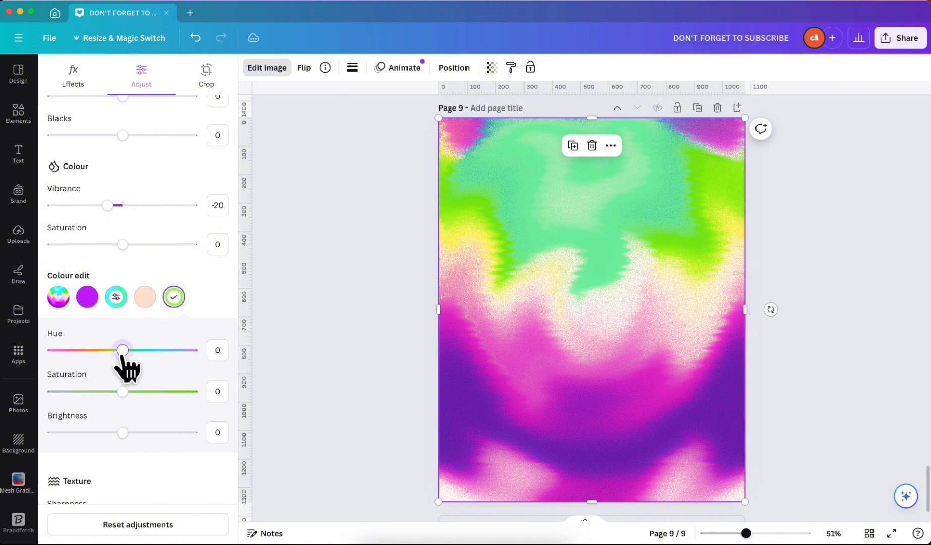
mouse_move(122, 350)
mouse_down()
mouse_move(139, 350)
mouse_move(129, 350)
mouse_up()
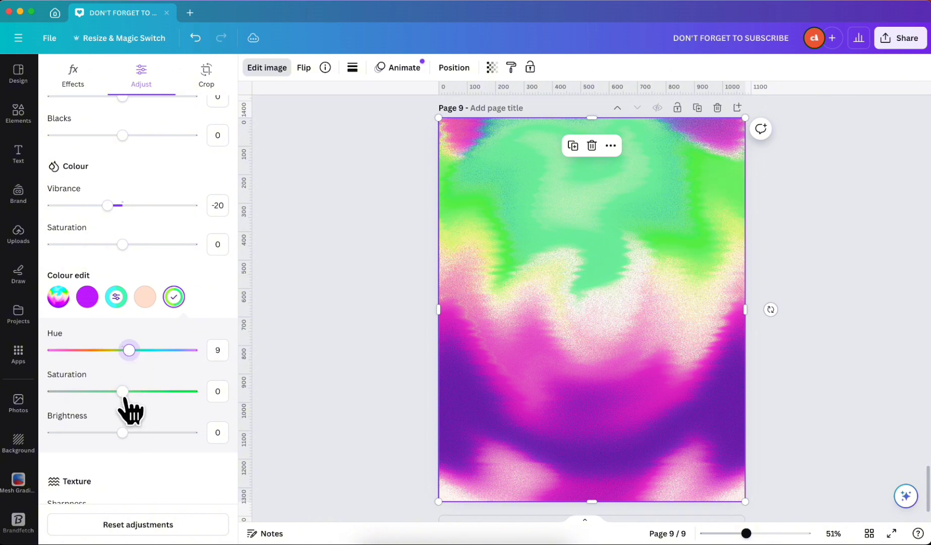
drag(123, 392, 93, 392)
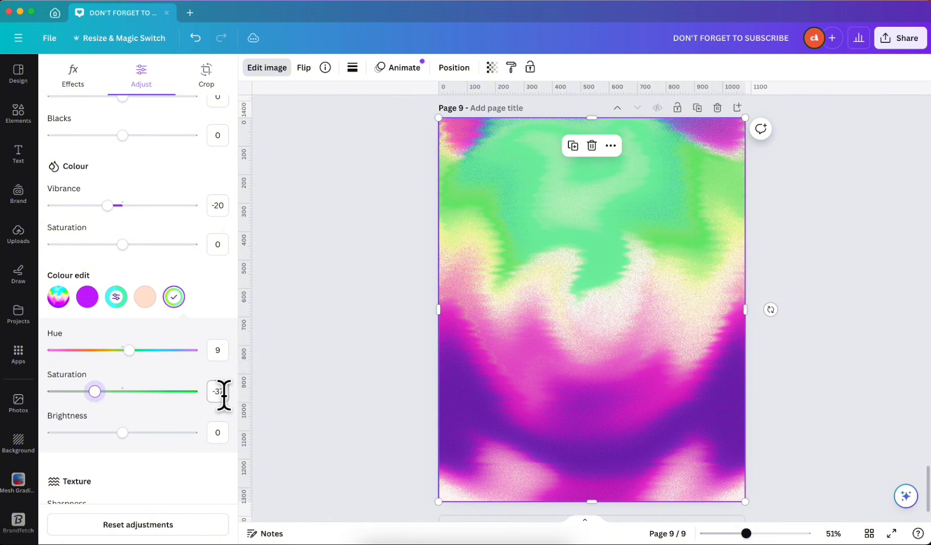
text(40)
key(Return)
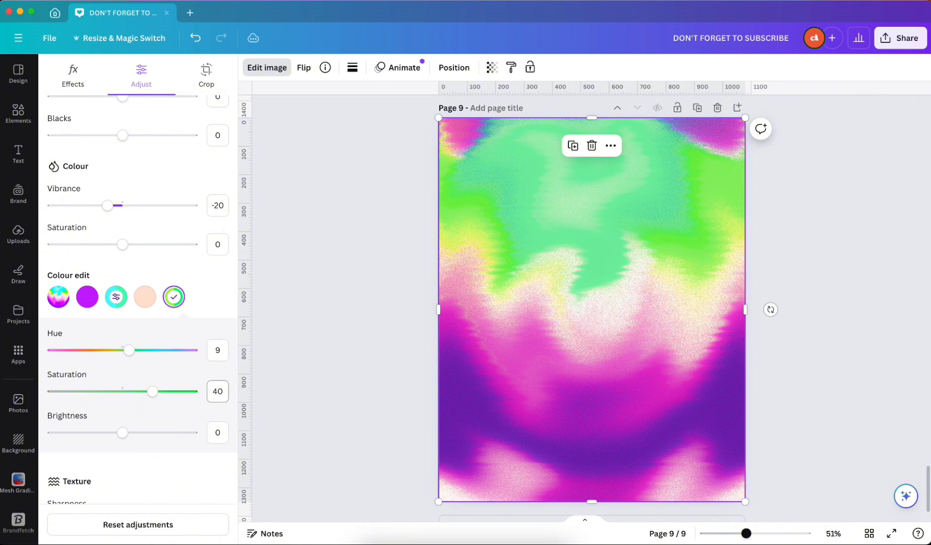
drag(127, 432, 170, 432)
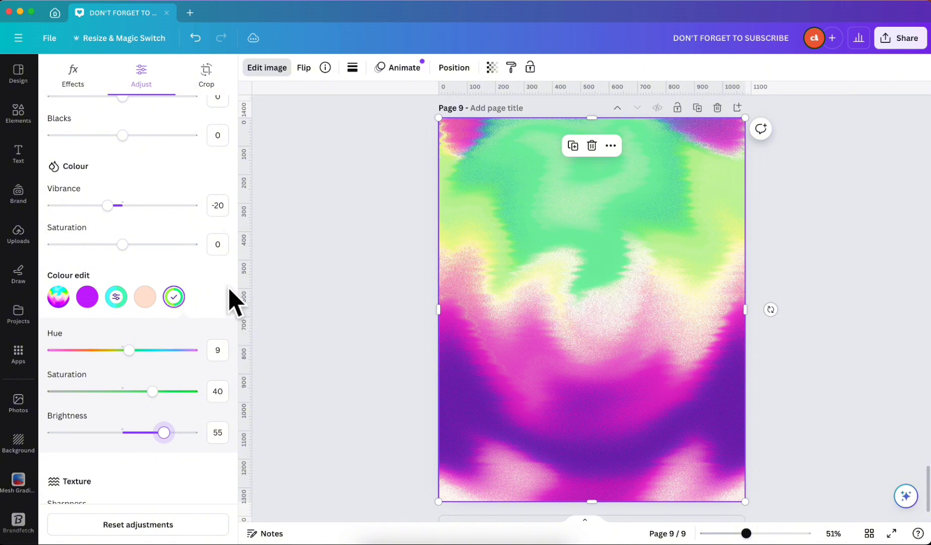
click(302, 310)
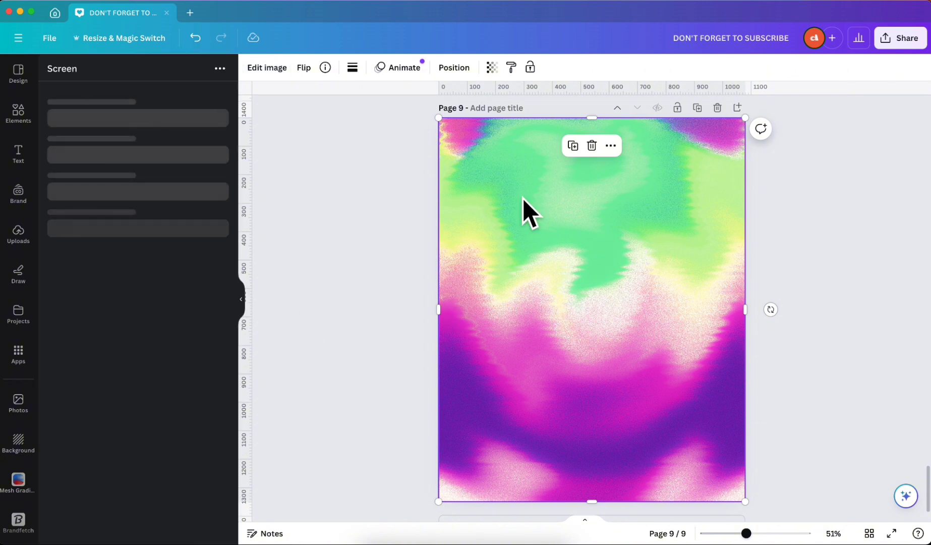
Enlarge the page 9 image inside its crop frame, keeping its lower-left part in view, and rotate the cropped image 180°
double_click(606, 244)
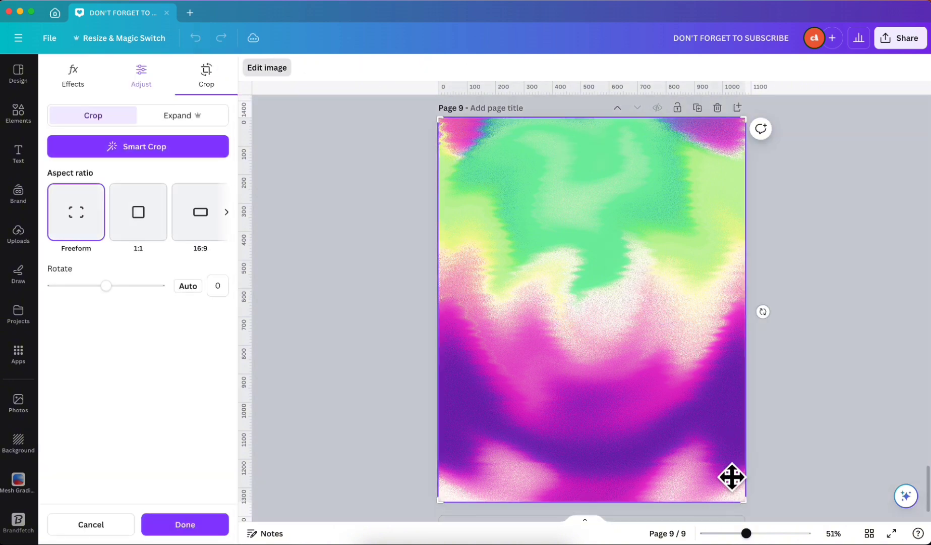
scroll(732, 477, down, 3)
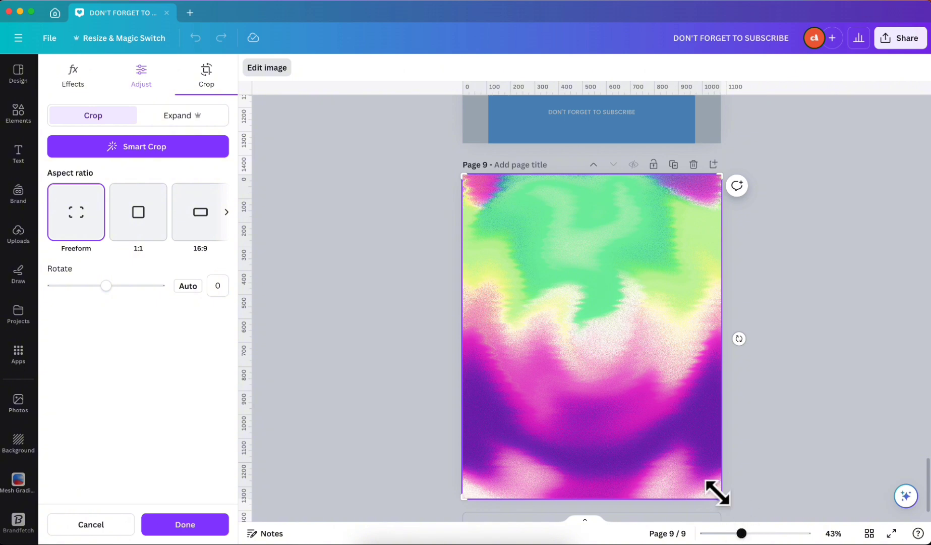
drag(716, 492, 790, 540)
drag(581, 398, 584, 265)
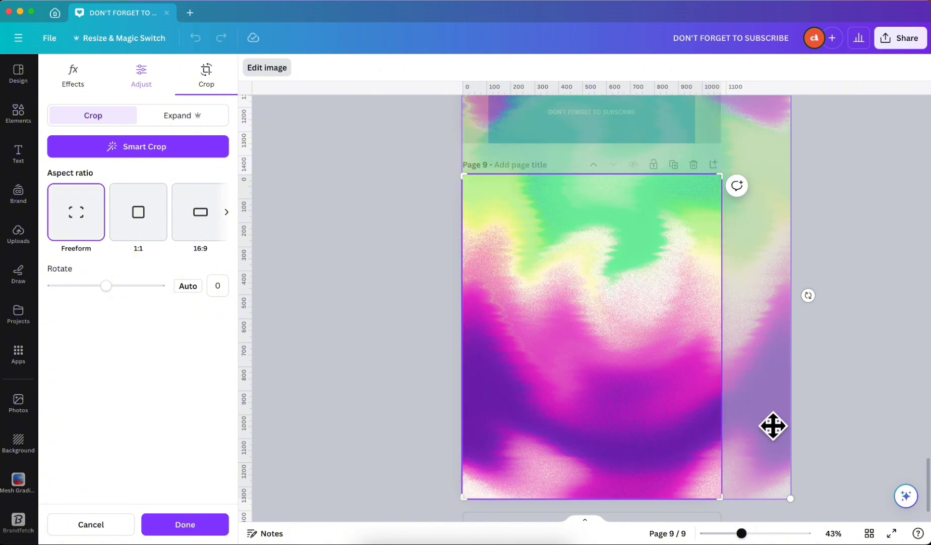
drag(795, 505, 841, 500)
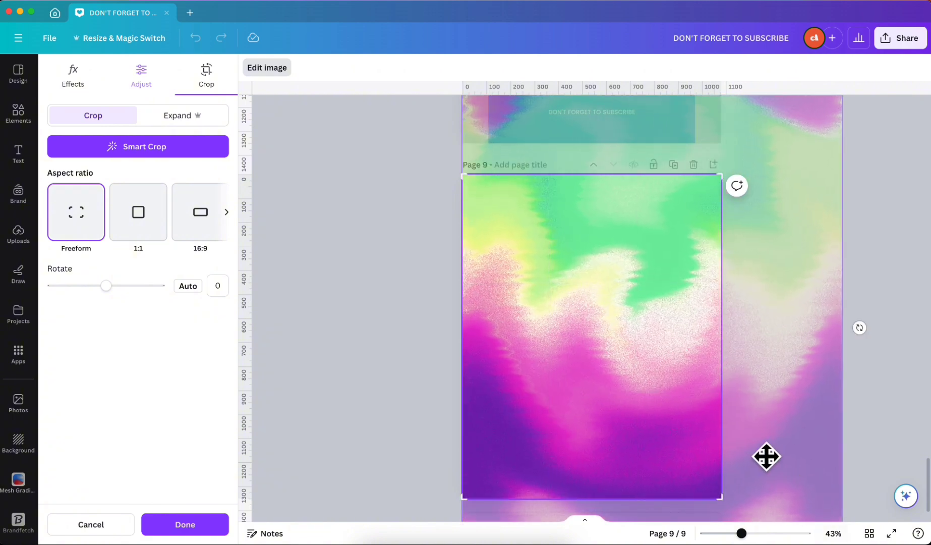
drag(766, 455, 738, 274)
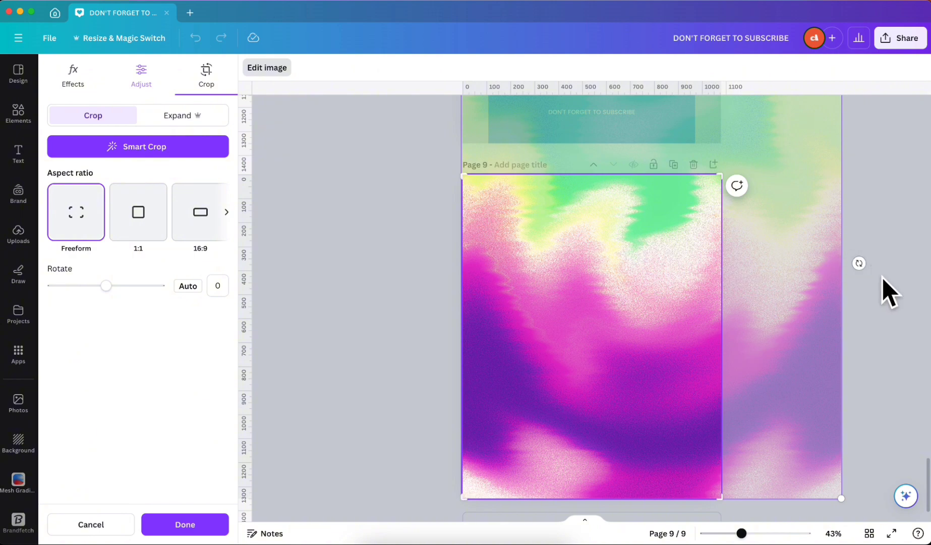
click(889, 291)
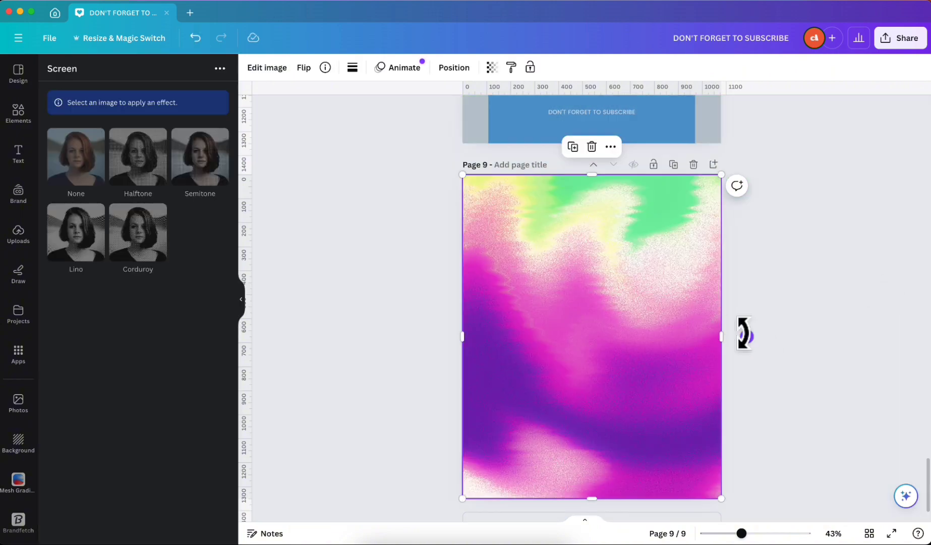
drag(744, 333, 439, 339)
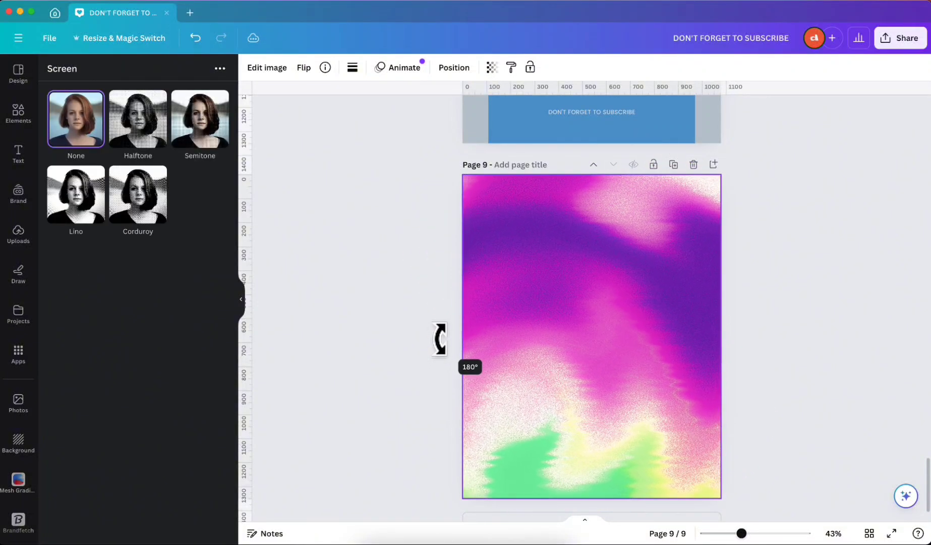
click(756, 304)
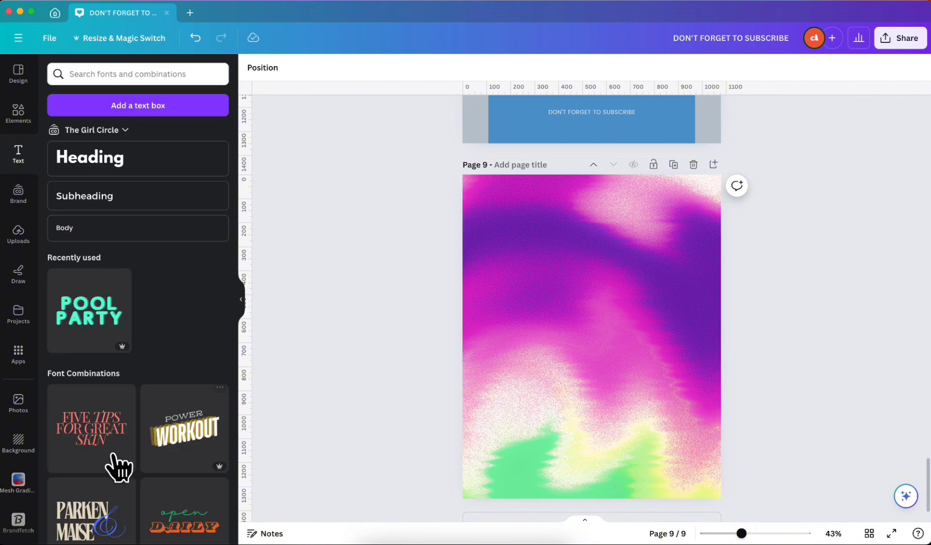
Add the "PARKEN & MAISE" font combination to page 9 and place it in the upper half of the page
scroll(114, 464, down, 3)
click(88, 377)
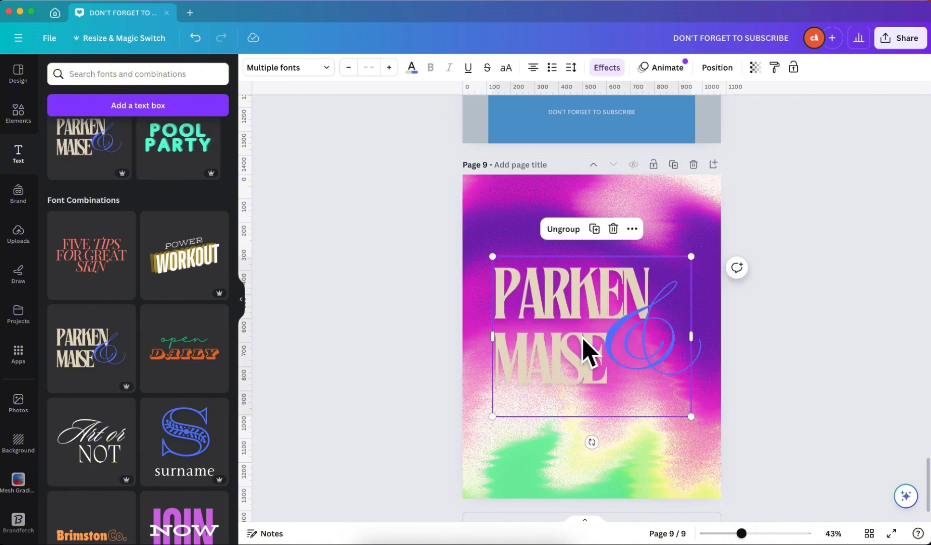
drag(583, 339, 577, 281)
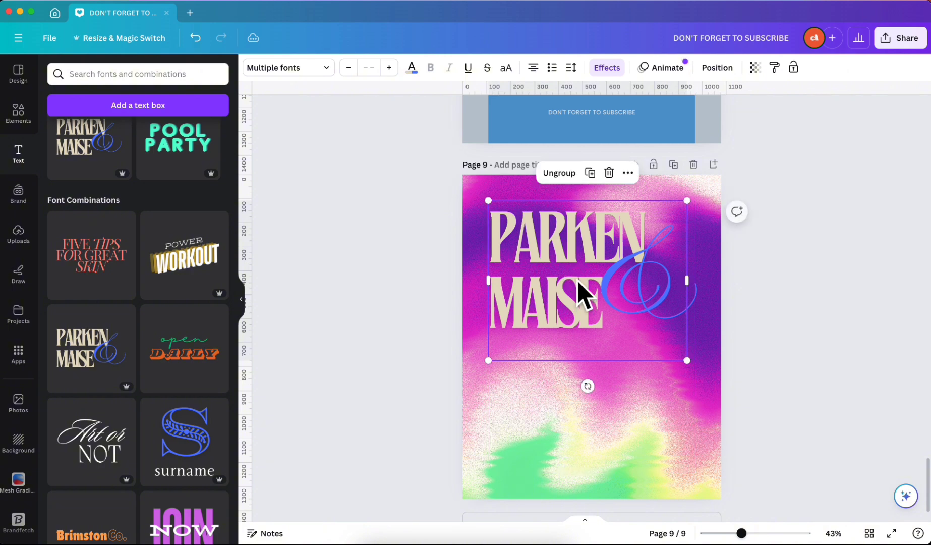
Replace the heading text with "PLEASE SUBSCRIBE" and widen its text box so that SUBSCRIBE fits on one line
click(578, 252)
click(539, 233)
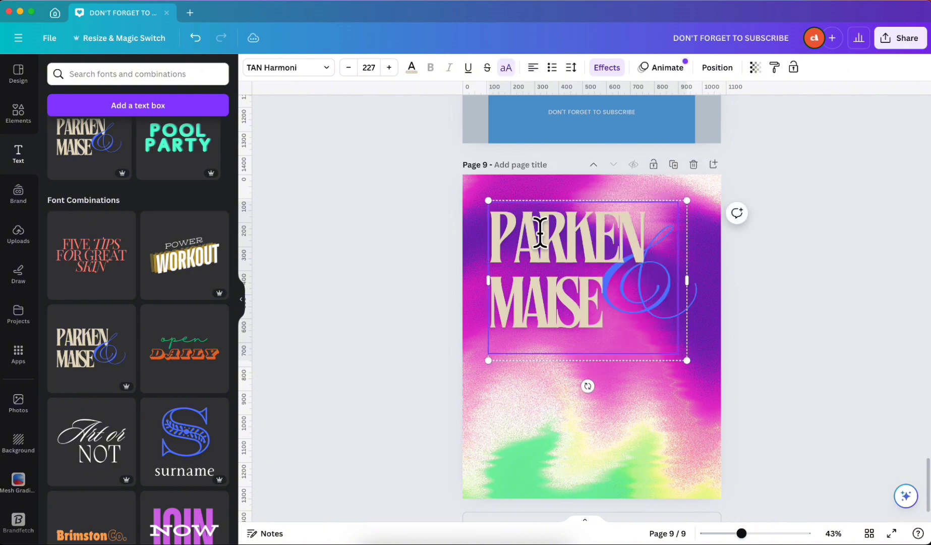
double_click(540, 233)
text(PLEAS)
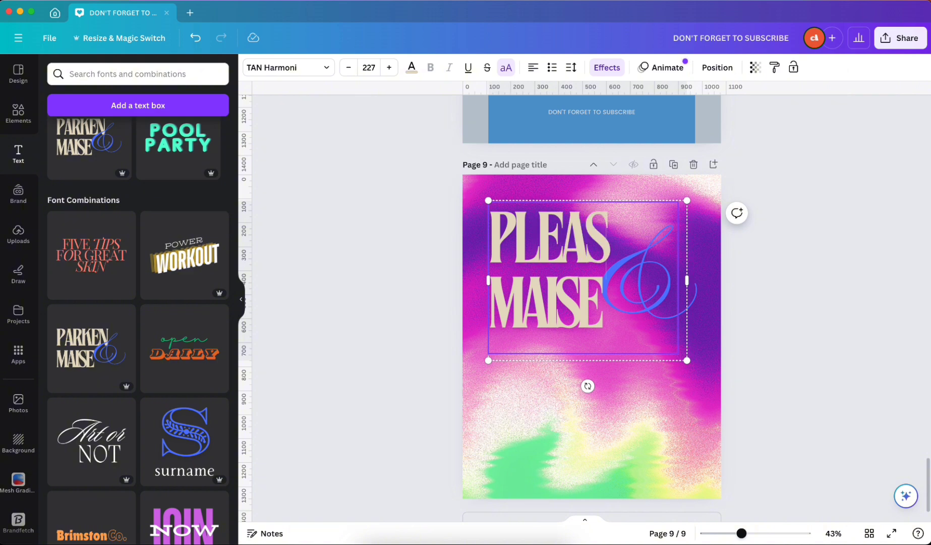
double_click(553, 295)
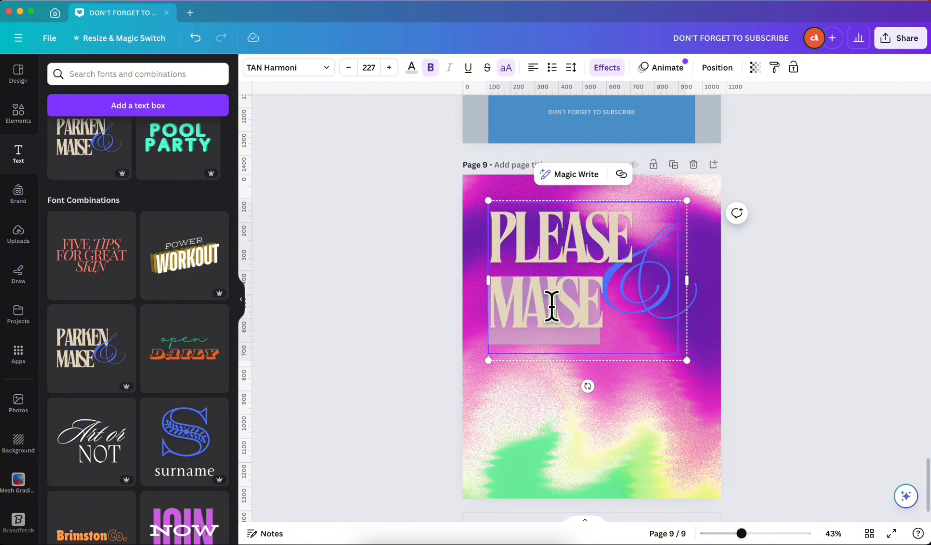
text(SUBSCRIBE)
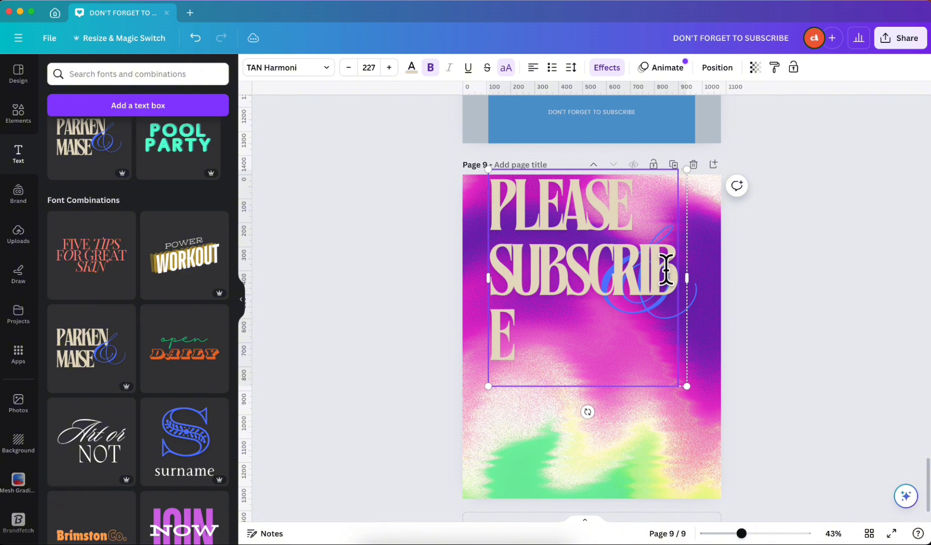
drag(687, 277, 716, 277)
Ungroup the font combination and delete the blue ampersand
click(680, 252)
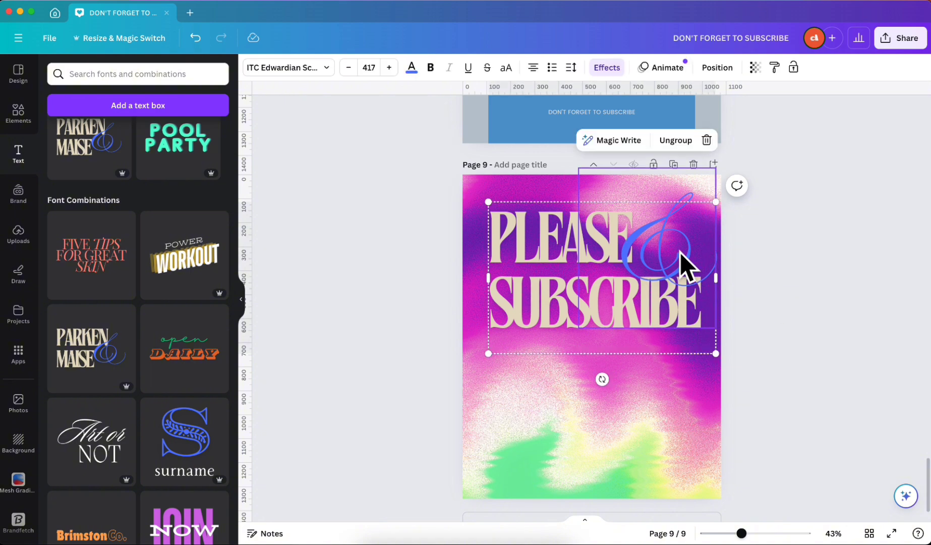
click(673, 141)
click(692, 245)
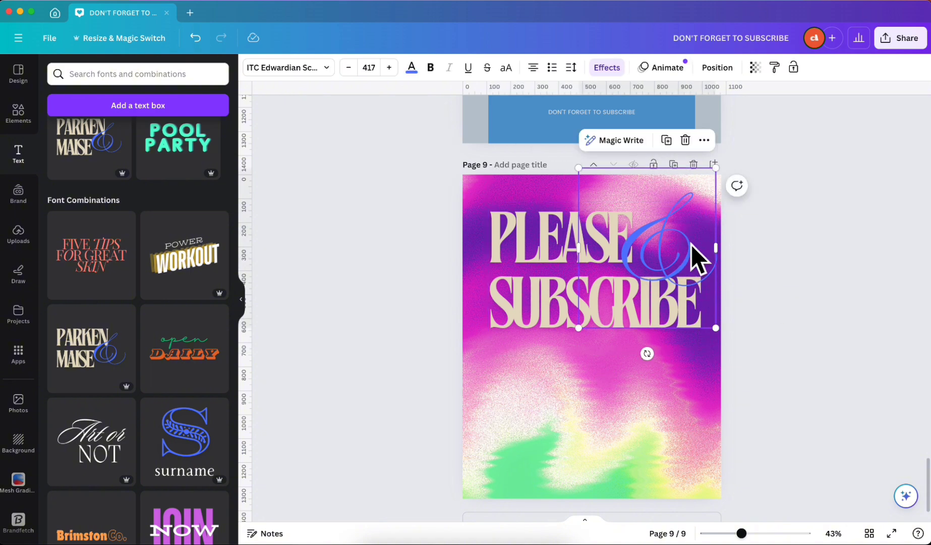
key(Delete)
Colour the "PLEASE SUBSCRIBE" heading with the custom pale cream #FCFDEB
click(569, 276)
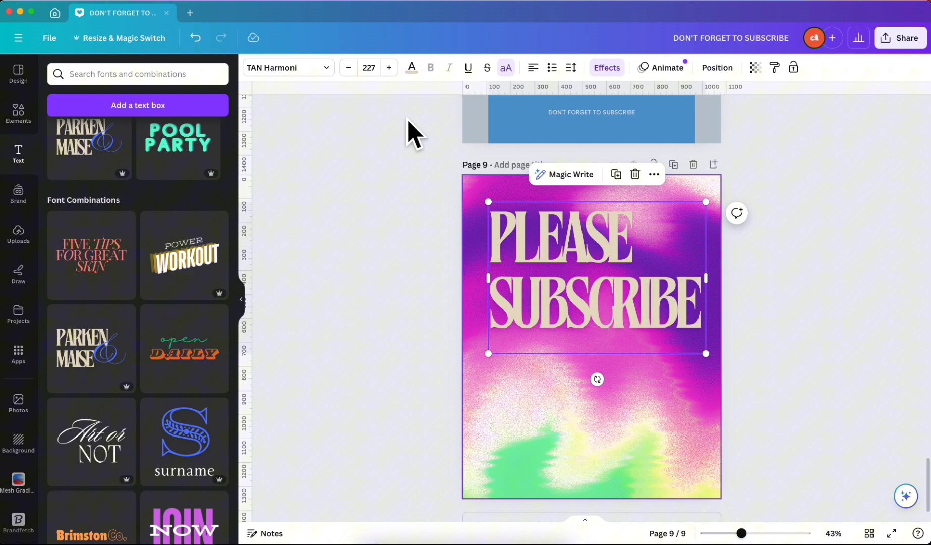
click(411, 67)
click(185, 261)
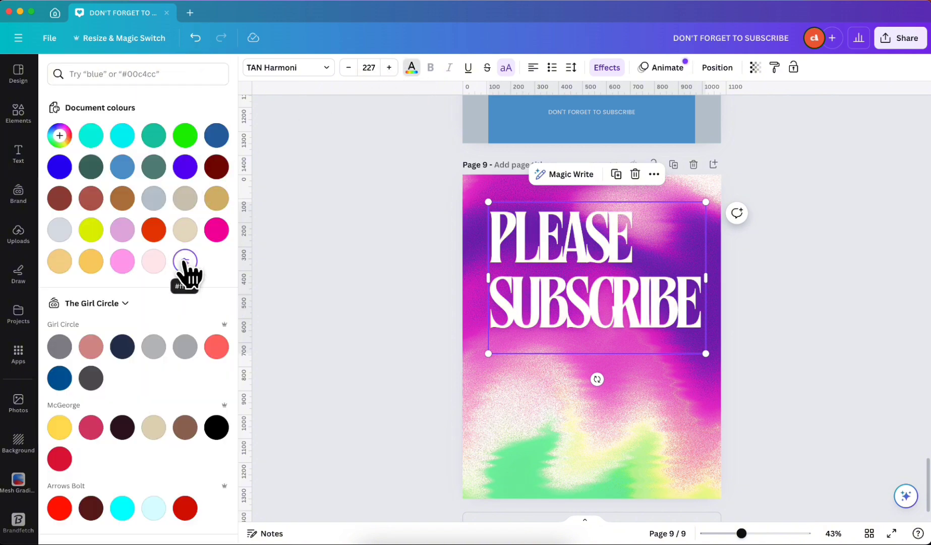
click(60, 135)
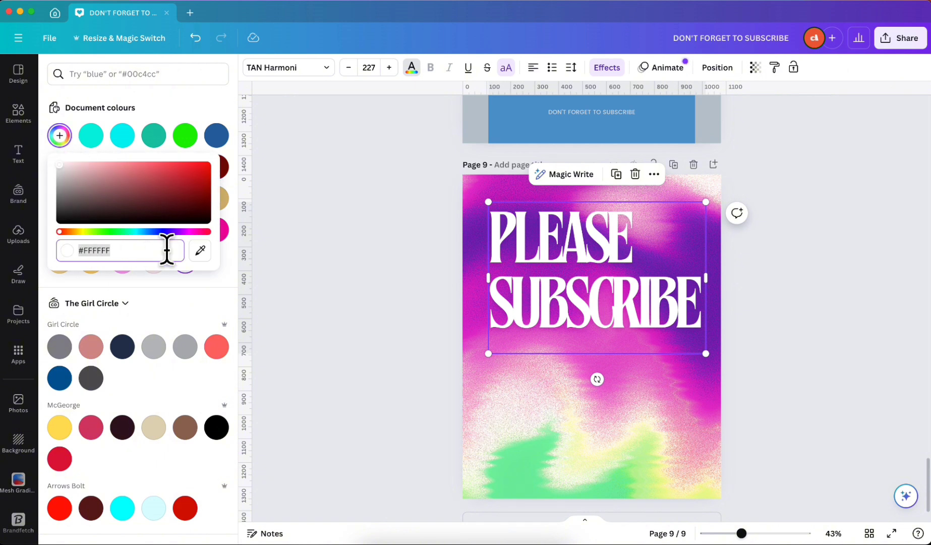
click(59, 165)
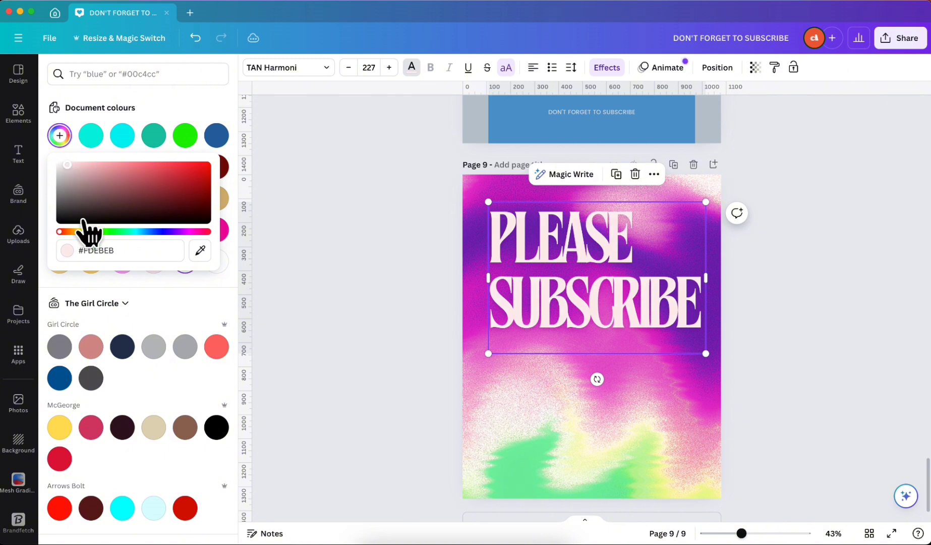
click(72, 232)
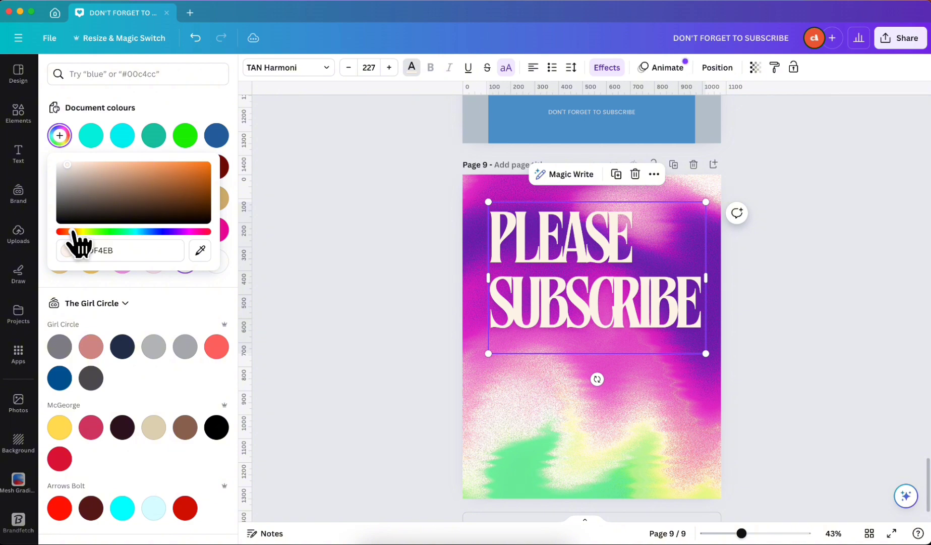
drag(73, 232, 86, 233)
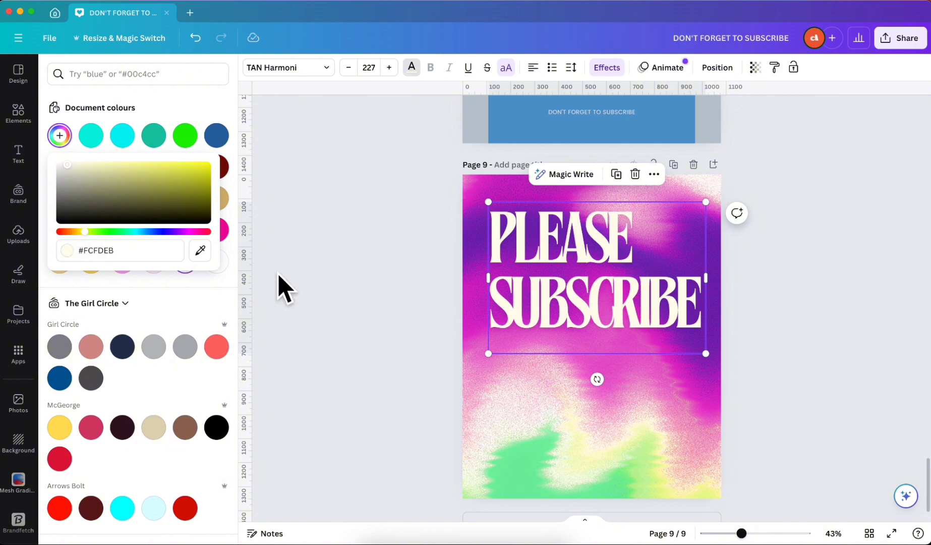
click(353, 293)
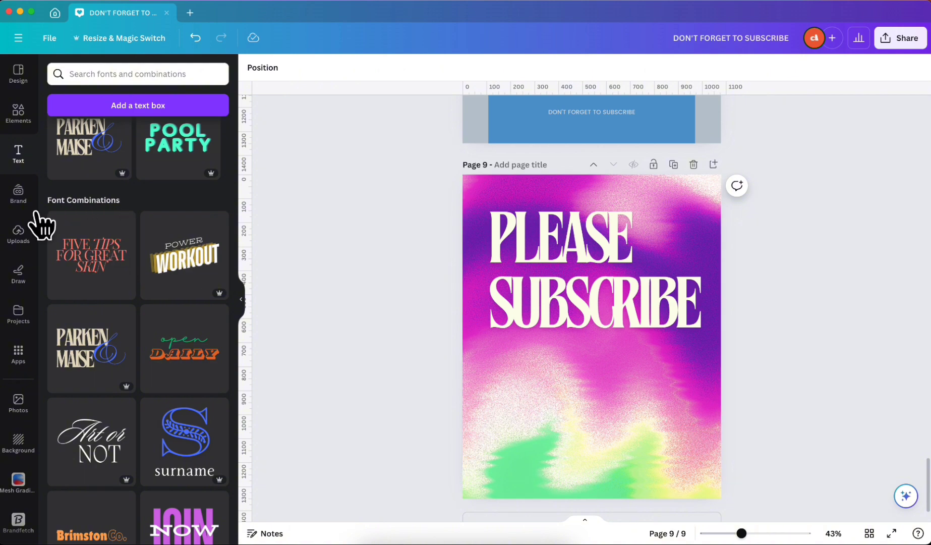
Add the uploaded orange logo image to page 9 and fit it at a small size beside the word PLEASE
click(17, 243)
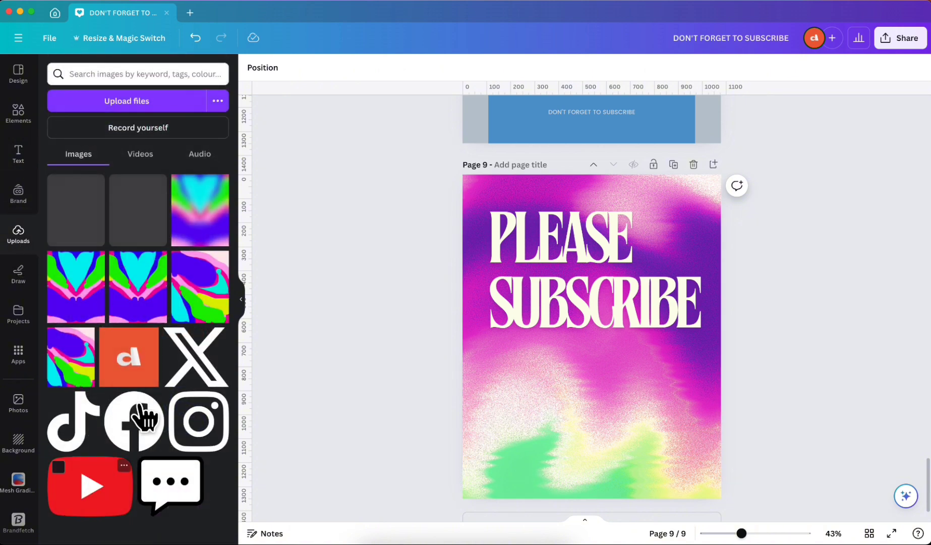
click(134, 366)
drag(601, 370, 701, 272)
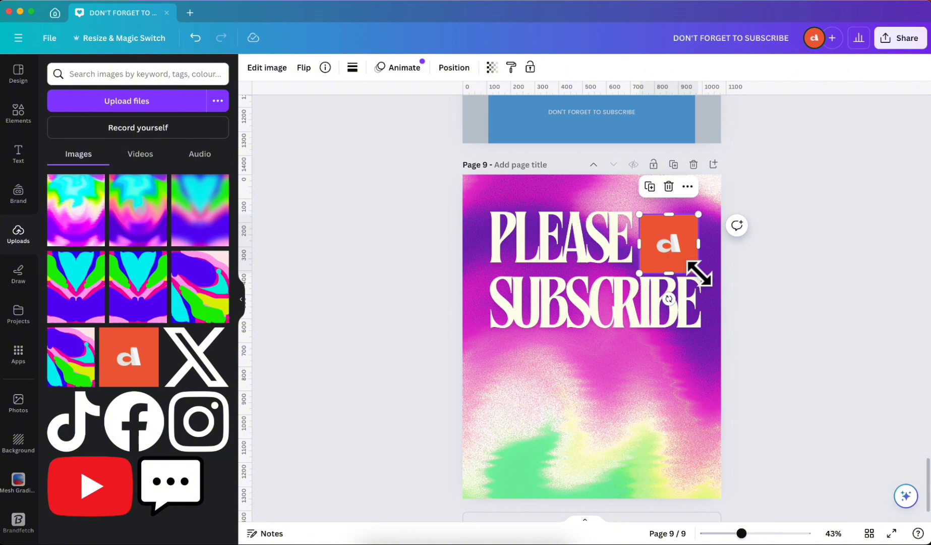
click(810, 297)
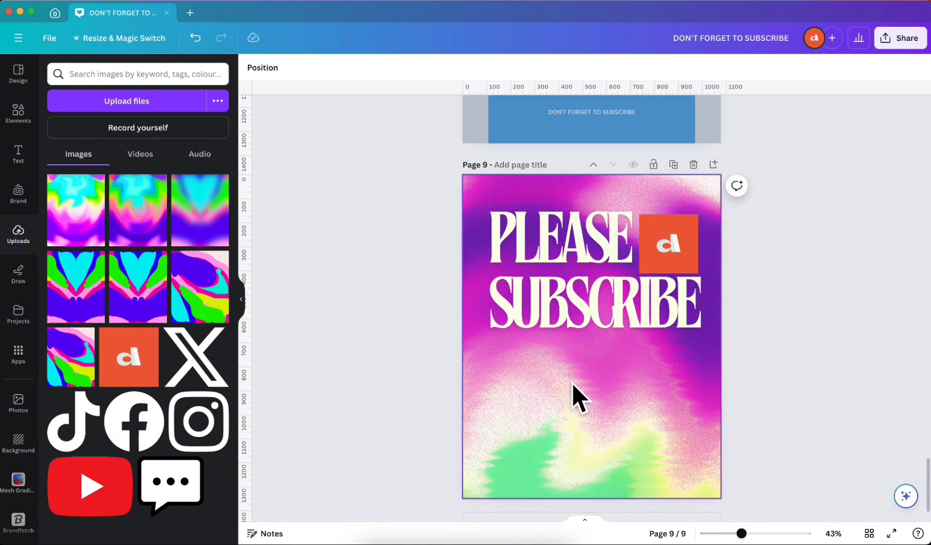
scroll(766, 356, down, 1)
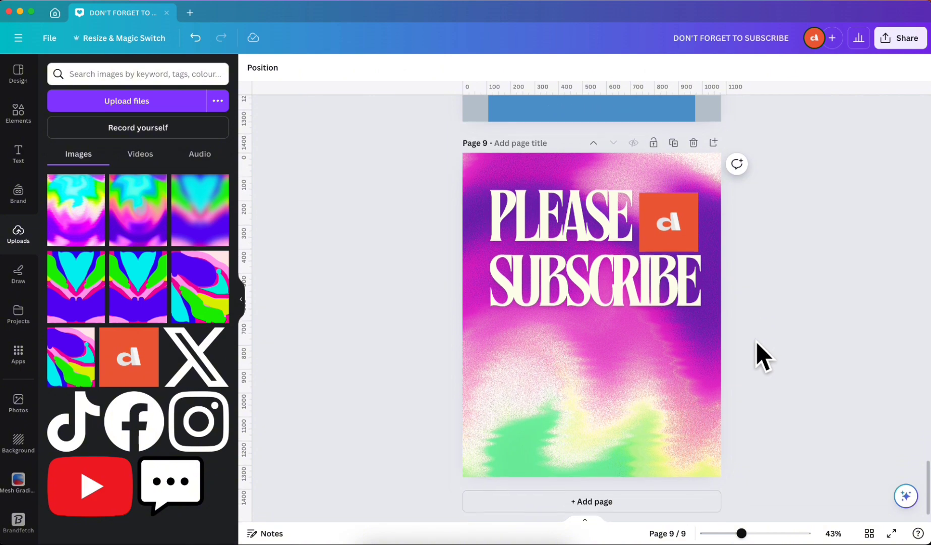